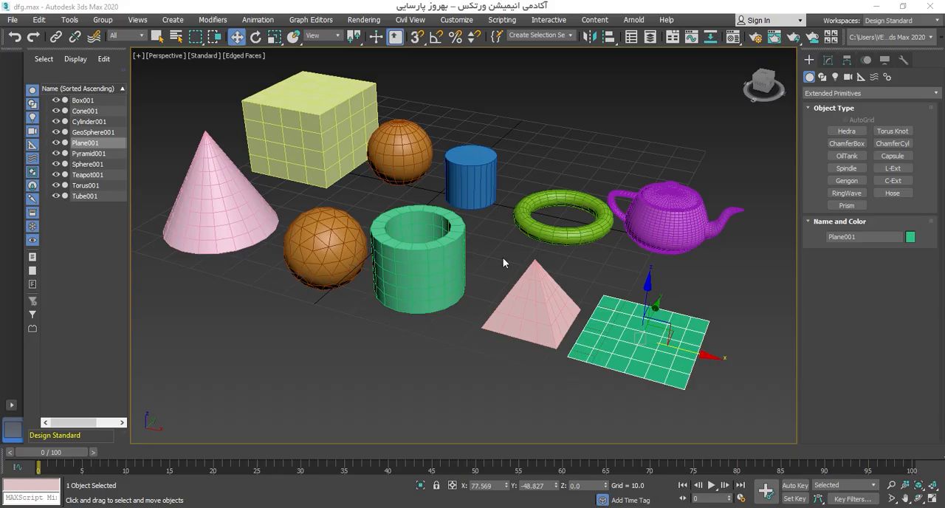
Step: Select all the primitives in the scene and delete them
scroll(502, 263, down, 3)
drag(371, 237, 684, 373)
key(Delete)
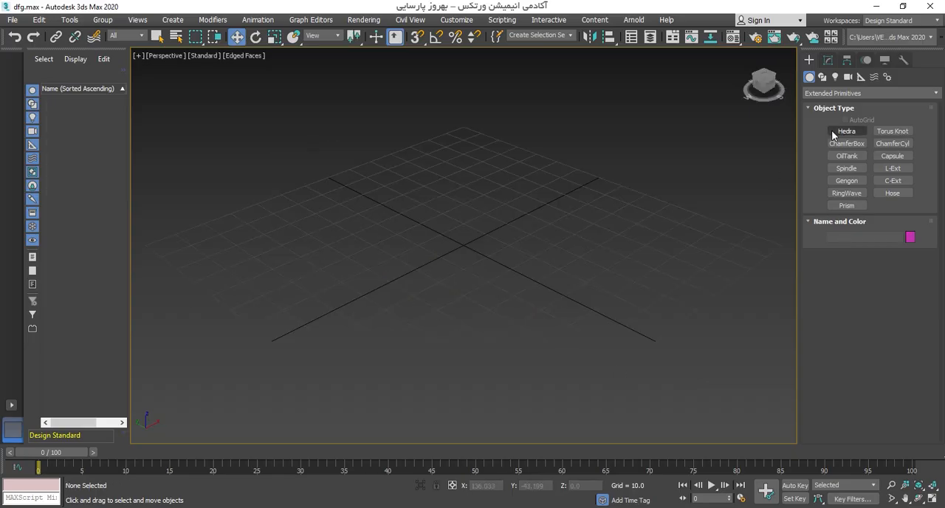
Step: Create a ChamferBox about 28.8 long, 27.3 wide and 26.6 high with a fillet of about 2.7
alt+middle_drag(688, 216, 645, 215)
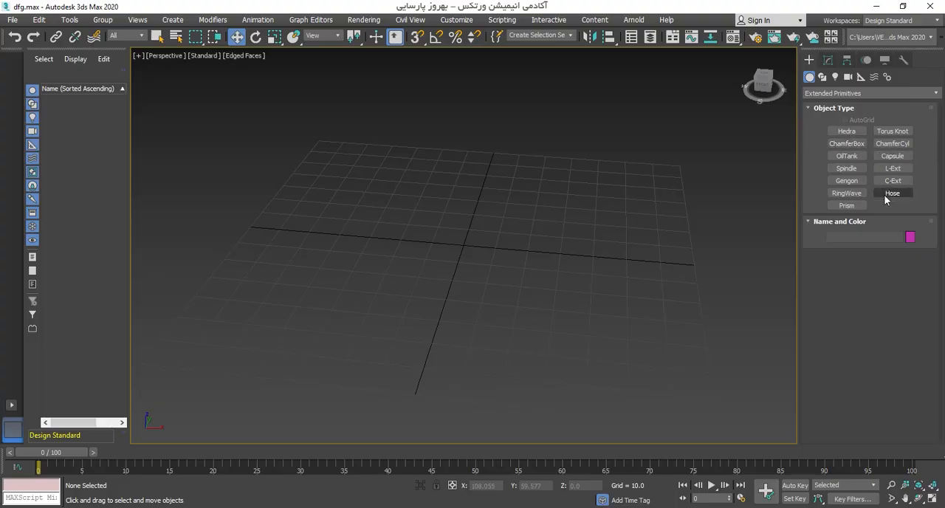
alt+middle_drag(647, 248, 743, 177)
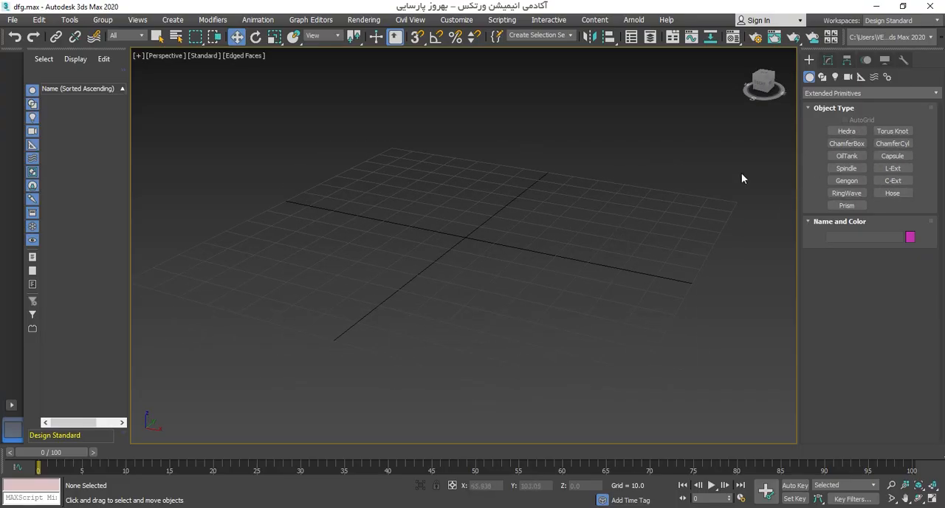
click(849, 143)
middle_drag(424, 249, 443, 269)
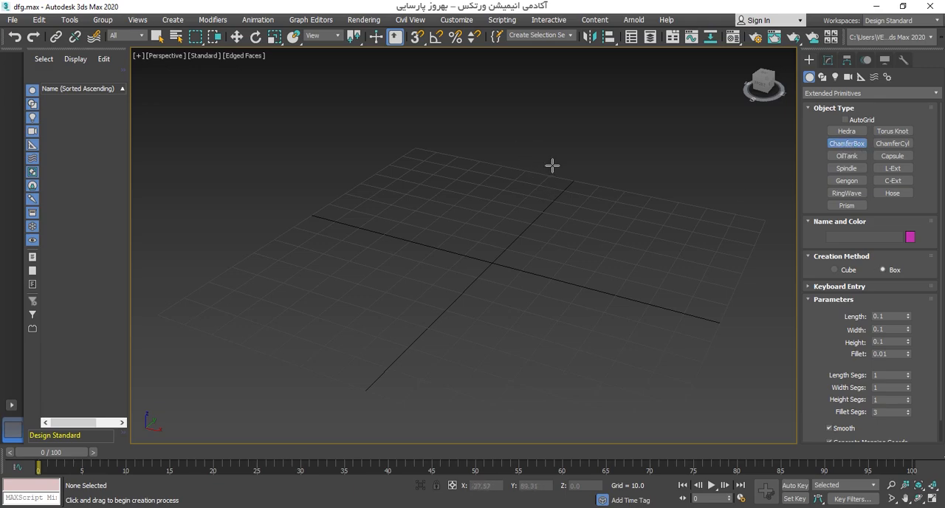
middle_drag(396, 234, 374, 243)
drag(354, 219, 410, 294)
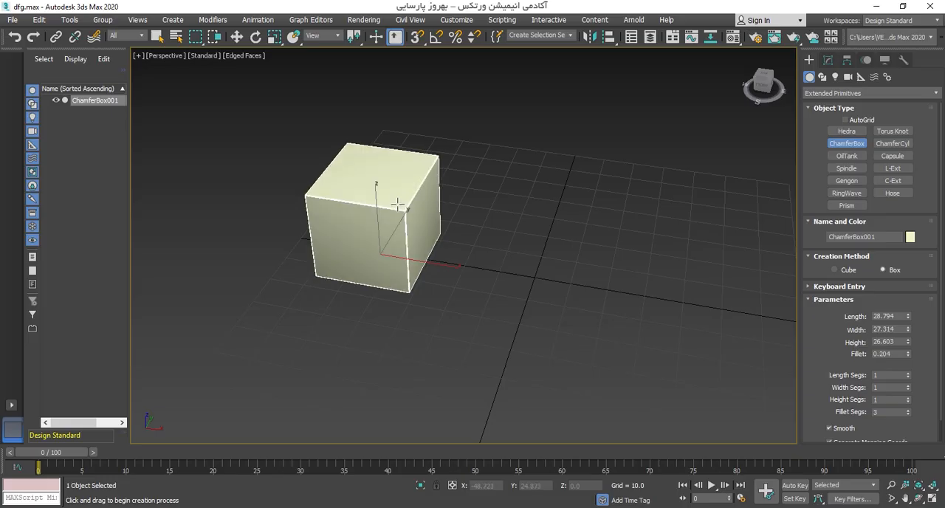
scroll(397, 191, up, 5)
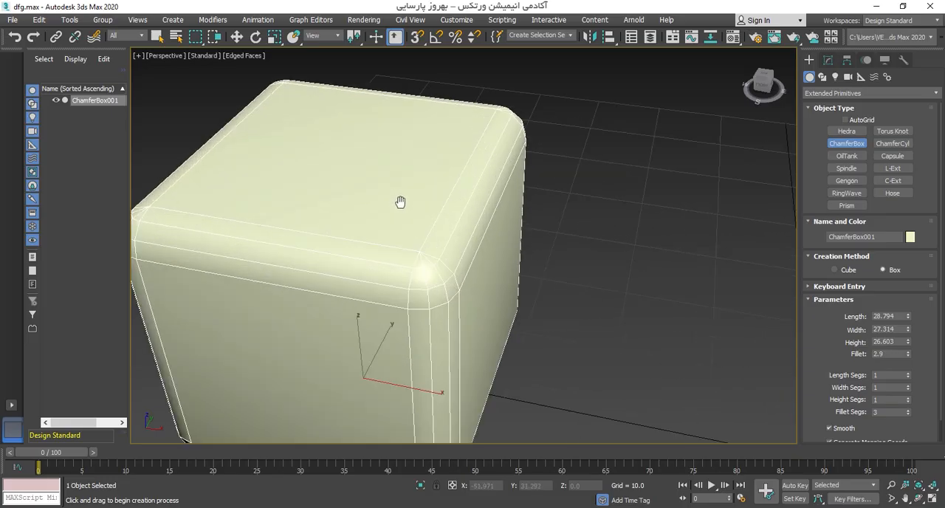
scroll(397, 199, down, 3)
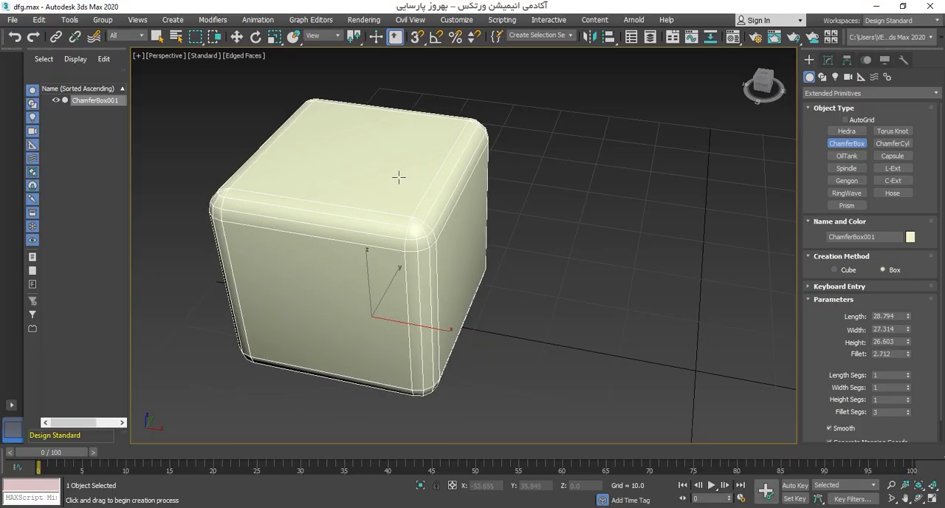
right_click(544, 206)
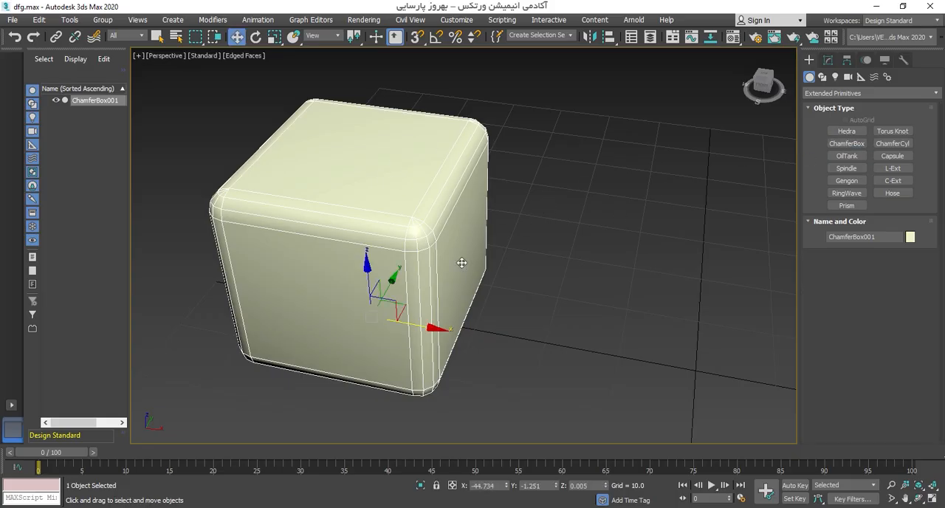
Step: Change the chamfer box's object color to orange-brown and bring up its parameters for modification
alt+middle_drag(462, 262, 504, 253)
click(827, 60)
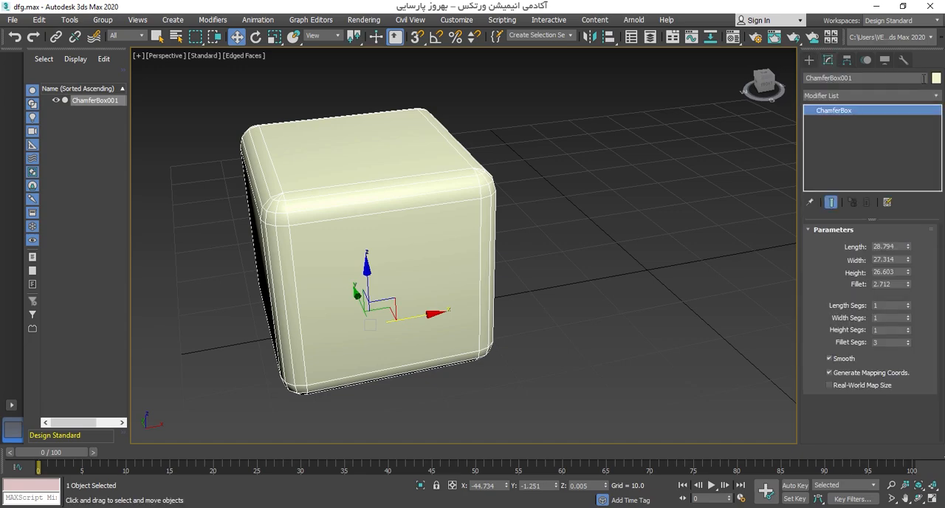
click(936, 78)
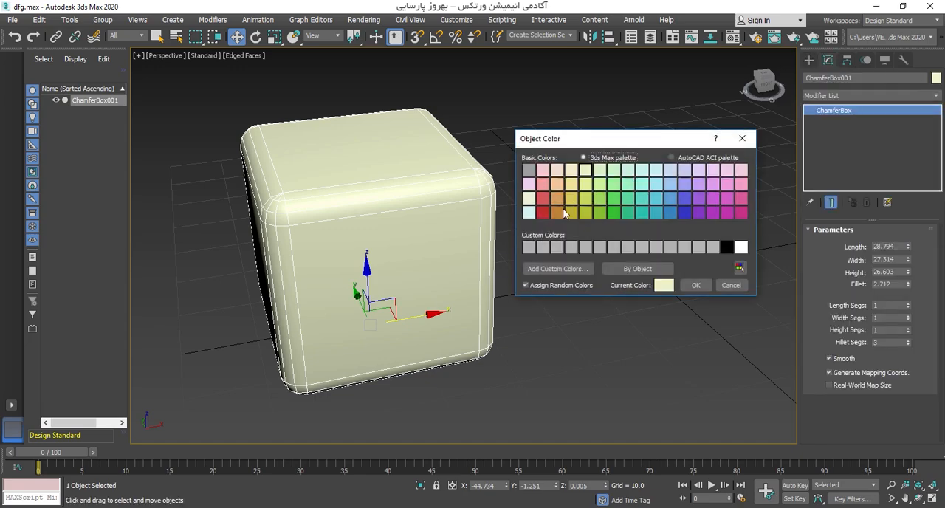
click(595, 210)
click(696, 285)
alt+middle_drag(459, 259, 503, 269)
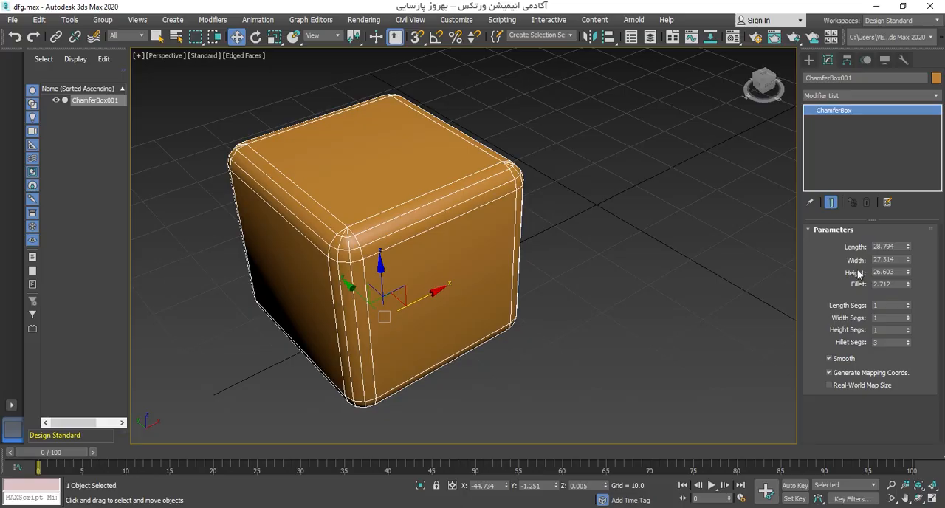
Step: Reduce the chamfer box's fillet to about 0.814
scroll(496, 291, up, 3)
alt+middle_drag(496, 291, 522, 288)
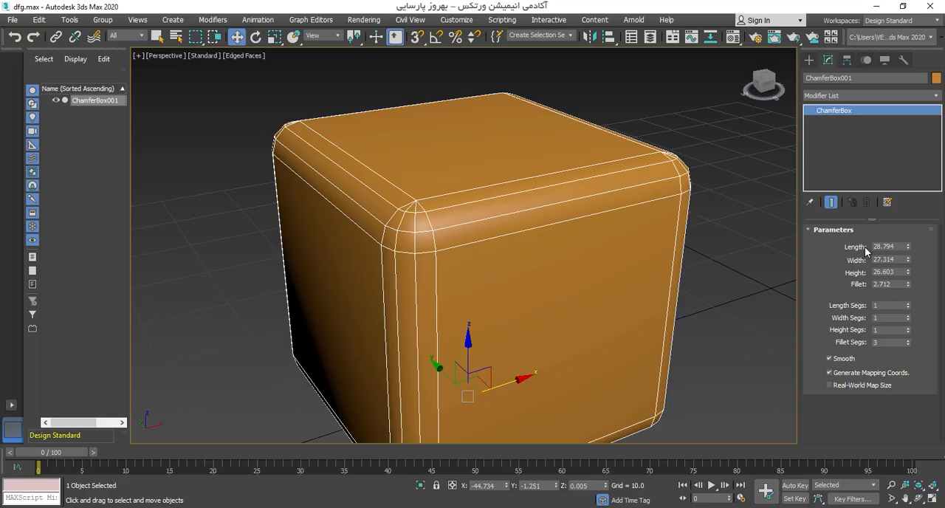
mouse_move(908, 288)
mouse_down()
mouse_move(902, 118)
mouse_move(898, 329)
mouse_up()
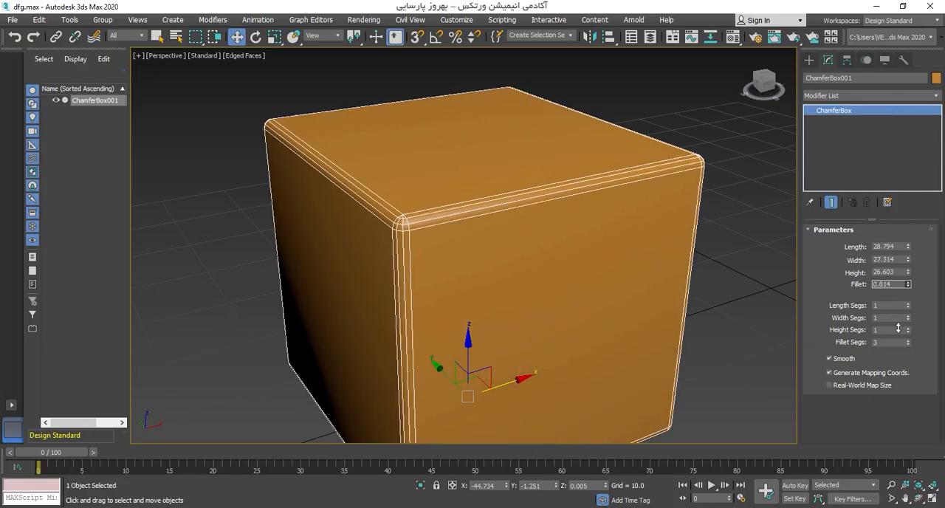
Step: Turn off the edged faces display and examine the box's rounded edges with default shading, deselected and selected
scroll(565, 257, down, 6)
key(F4)
click(603, 331)
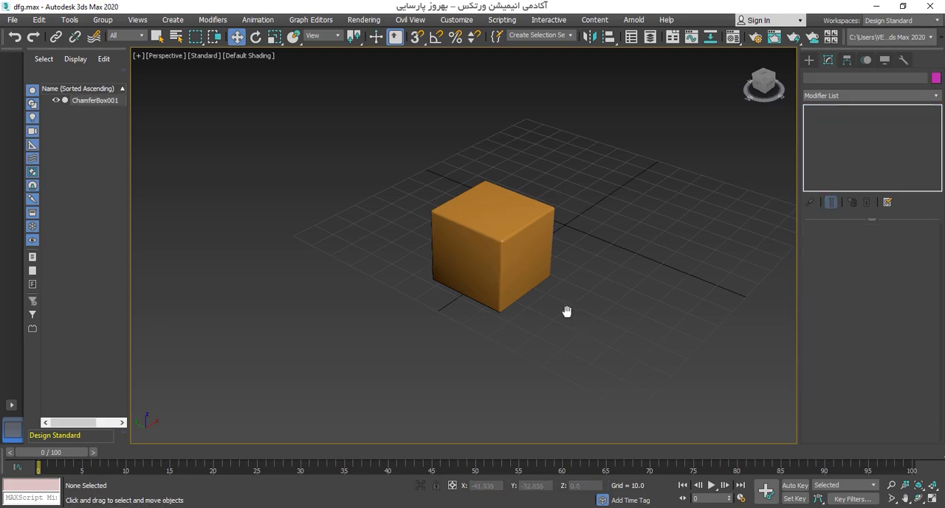
mouse_move(565, 310)
alt+middle_down()
mouse_move(628, 297)
mouse_move(615, 321)
mouse_move(558, 297)
alt+middle_up()
scroll(558, 299, up, 4)
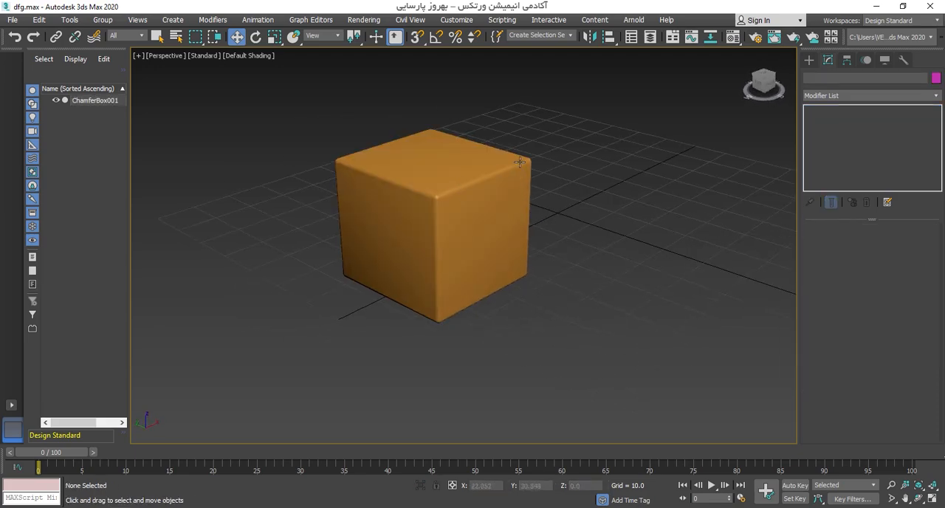
alt+middle_drag(439, 197, 502, 212)
click(432, 211)
scroll(430, 212, up, 4)
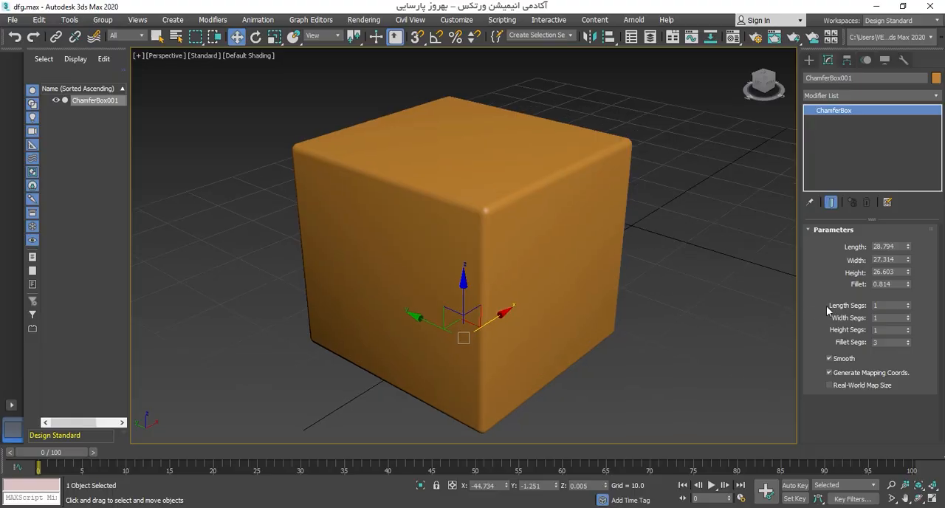
Step: Turn the edged faces display on and increase the chamfer box's fillet to about 2.844
key(F4)
scroll(540, 211, up, 2)
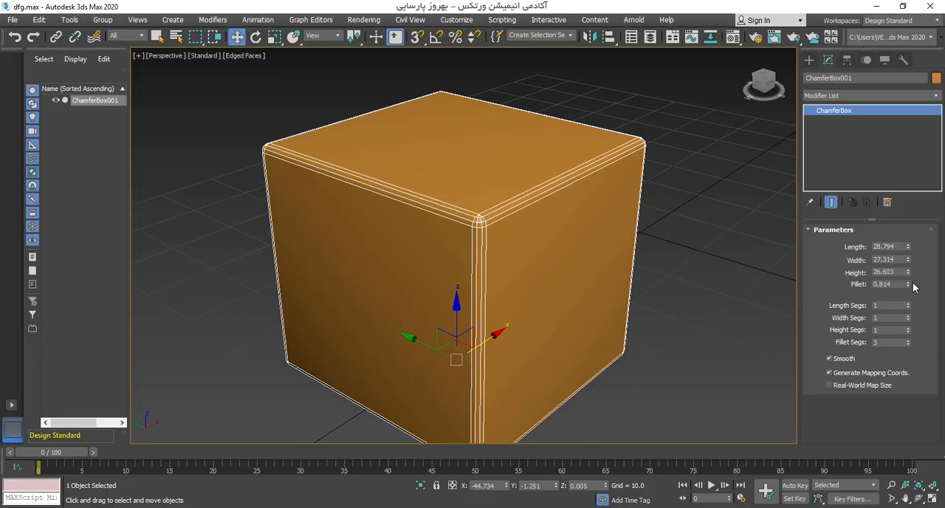
drag(908, 284, 909, 142)
alt+middle_drag(545, 213, 554, 199)
scroll(554, 199, up, 2)
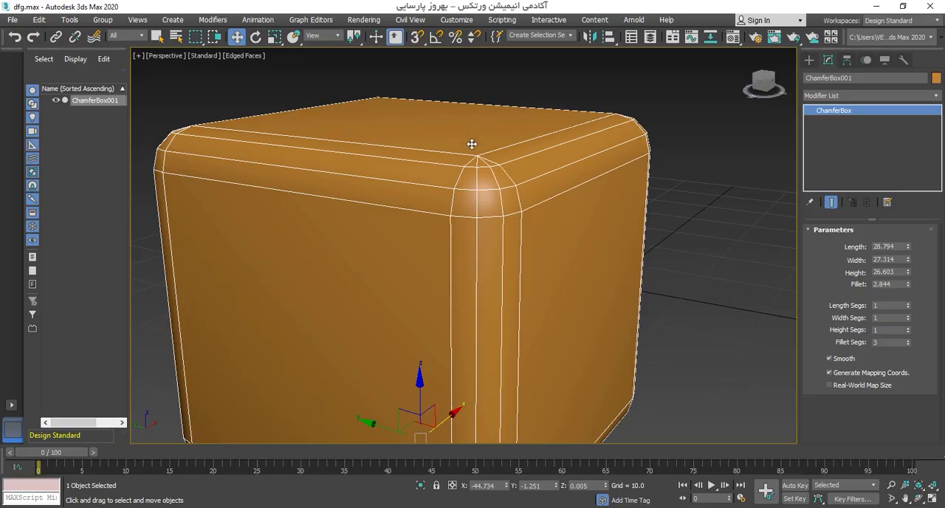
scroll(534, 188, up, 4)
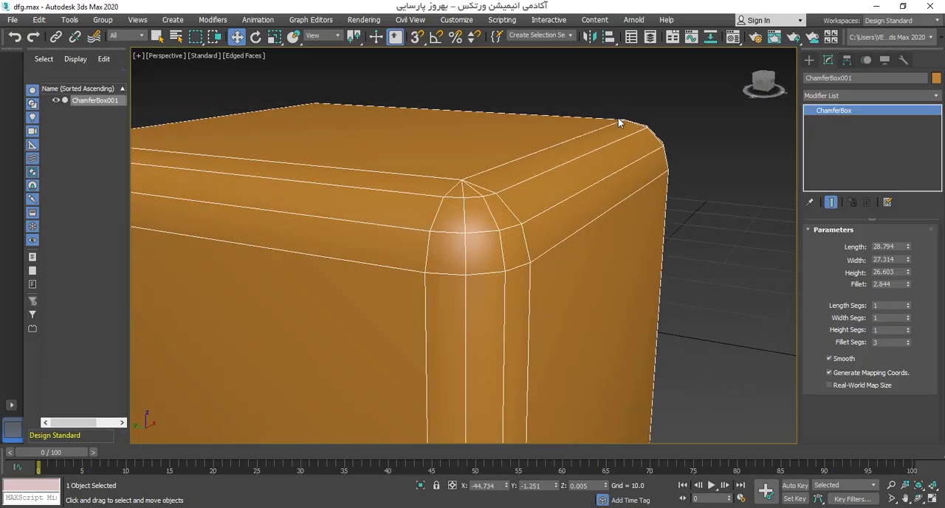
Step: Set the chamfer box's fillet segments to 10 and turn off the edged faces display
click(909, 339)
click(909, 339)
click(909, 340)
click(909, 339)
click(908, 340)
click(909, 340)
click(909, 339)
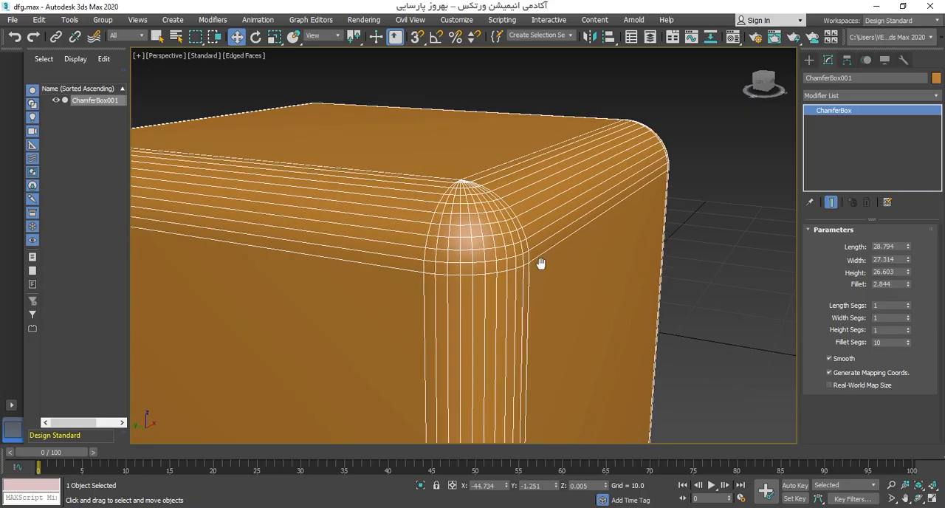
scroll(540, 264, down, 6)
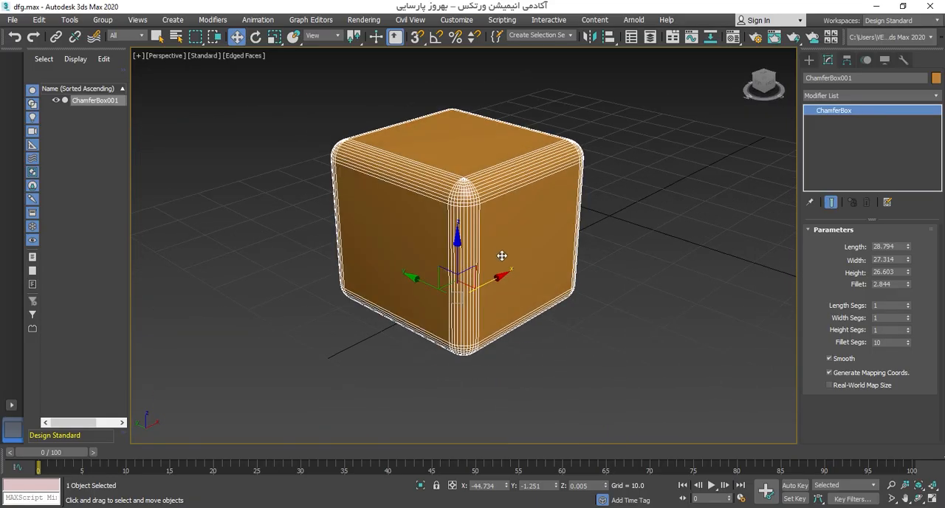
key(F4)
Step: Create a ChamferCyl beside the box with radius about 13.2, height about 23.9 and fillet about 1.3, with edged faces shown
mouse_move(502, 255)
middle_down()
mouse_move(464, 234)
mouse_move(482, 276)
mouse_move(376, 251)
middle_up()
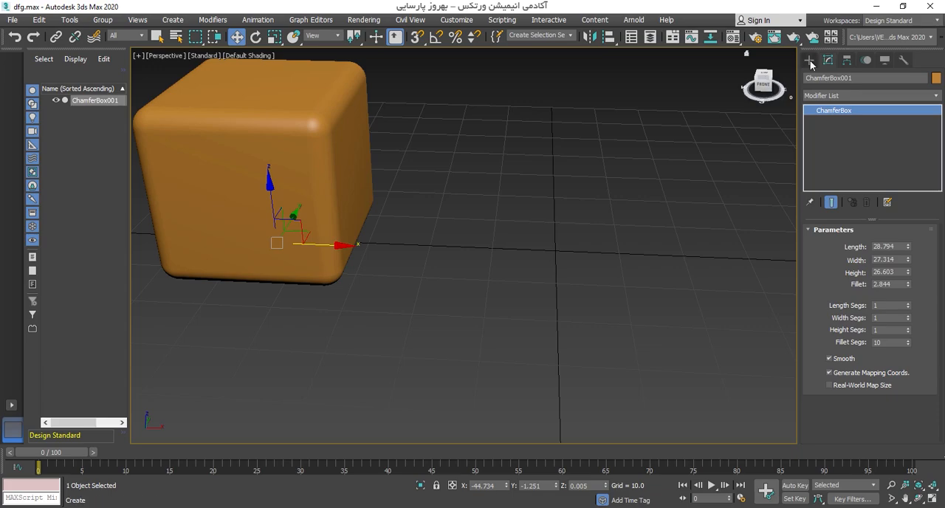
click(810, 63)
middle_drag(475, 191, 545, 229)
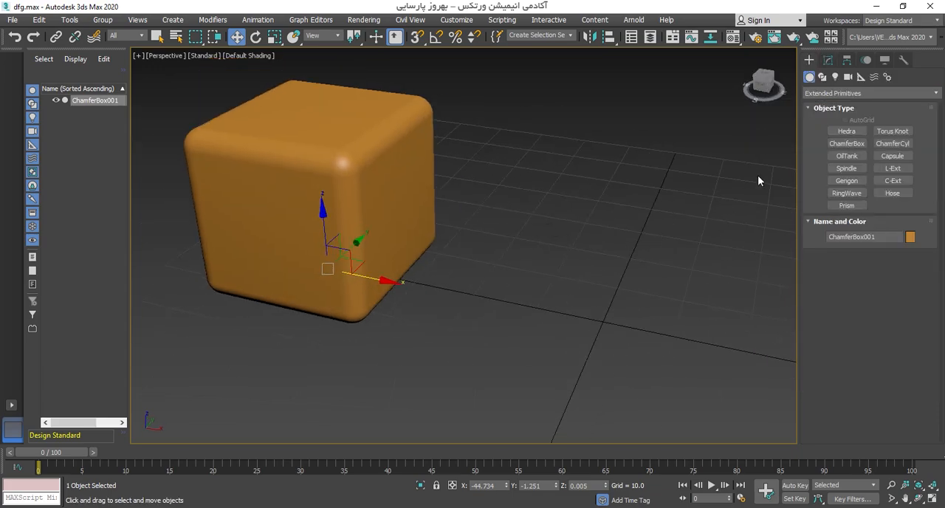
click(895, 146)
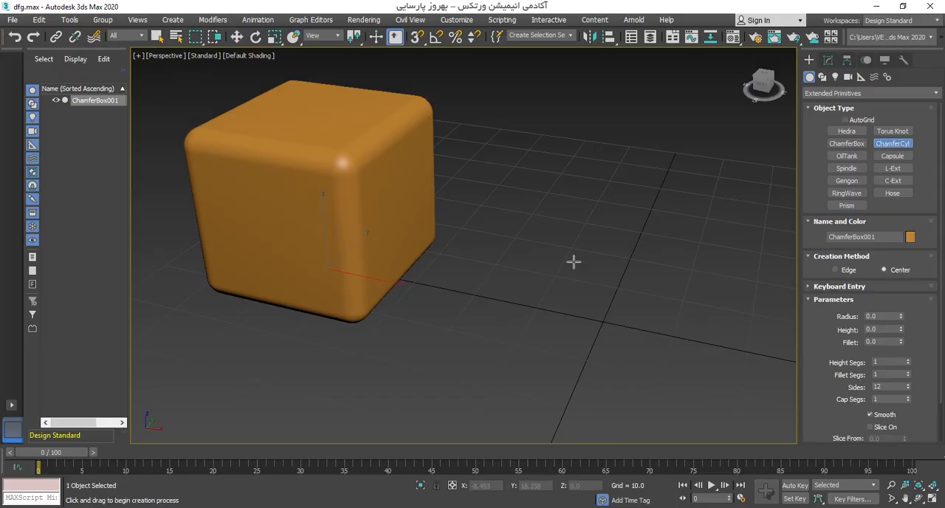
middle_drag(515, 300, 493, 310)
drag(493, 310, 513, 267)
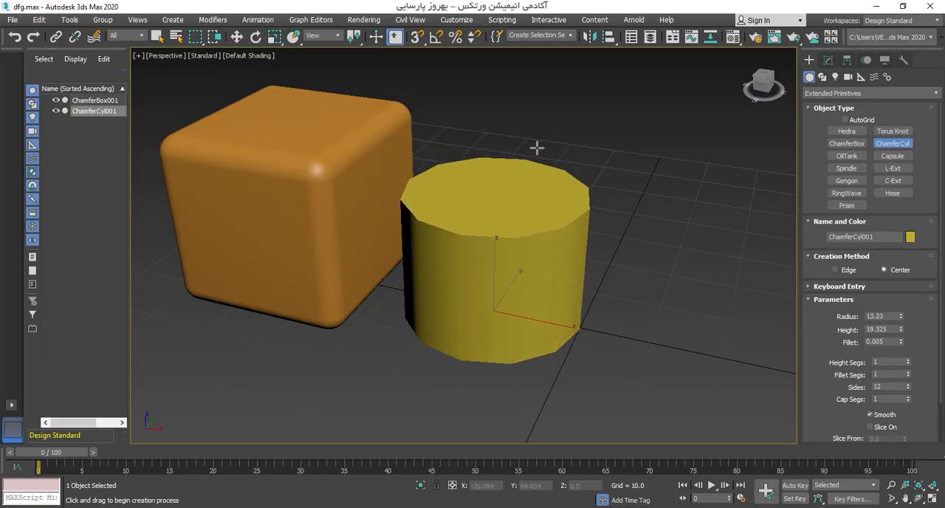
key(F4)
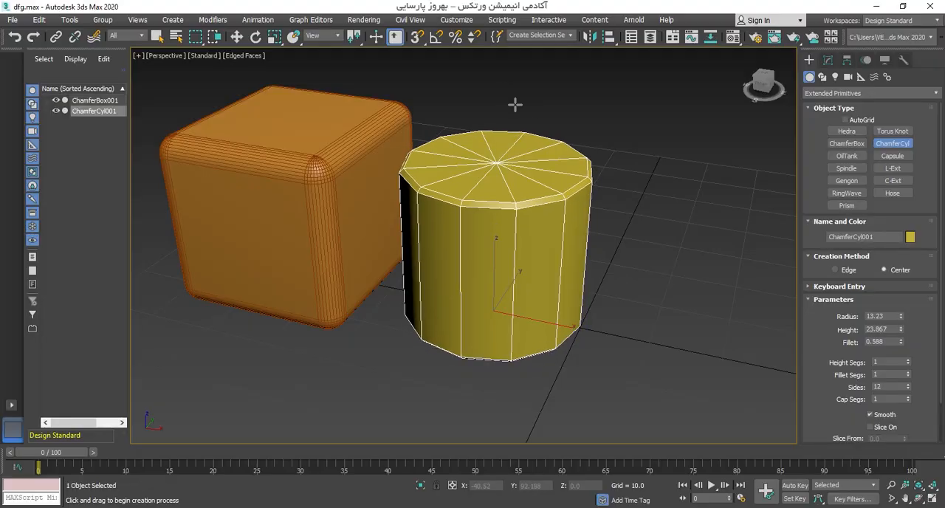
click(515, 98)
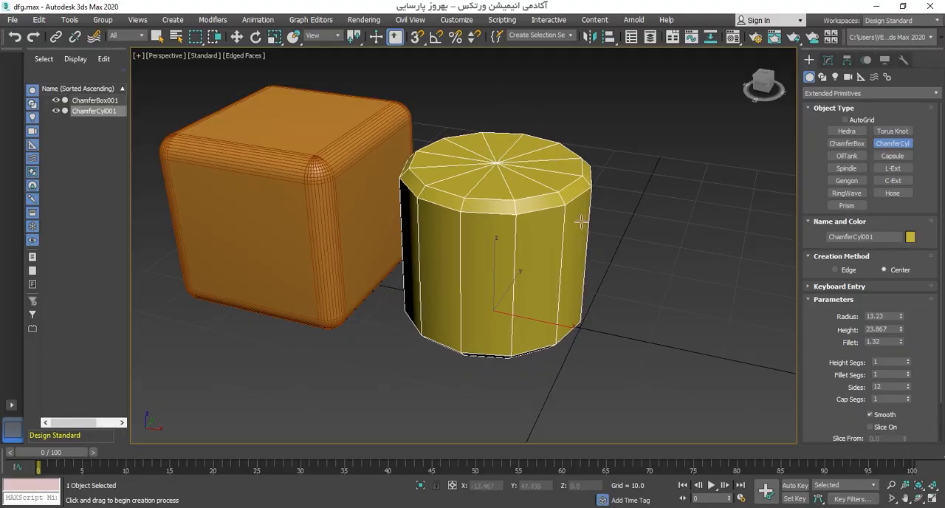
key(w)
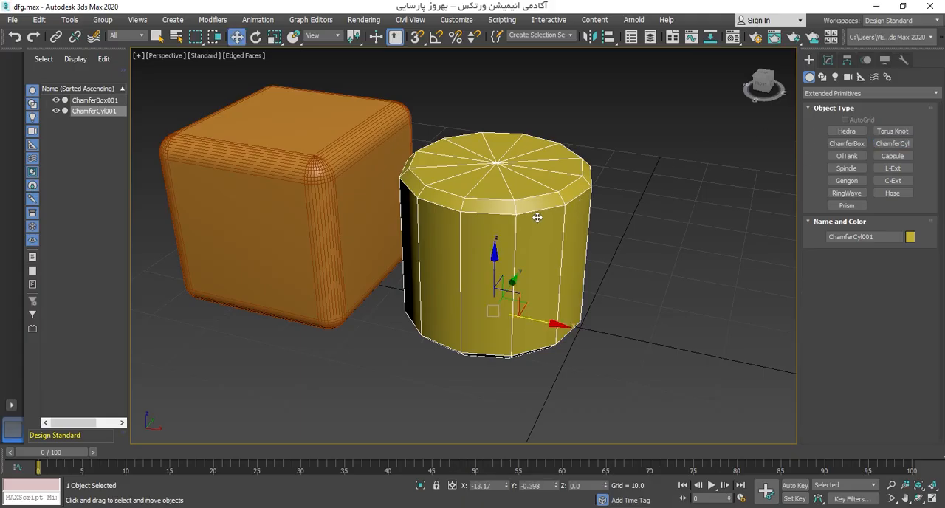
Step: Isolate the chamfer cylinder and frame its upper rim up close
scroll(516, 218, up, 3)
key(alt+q)
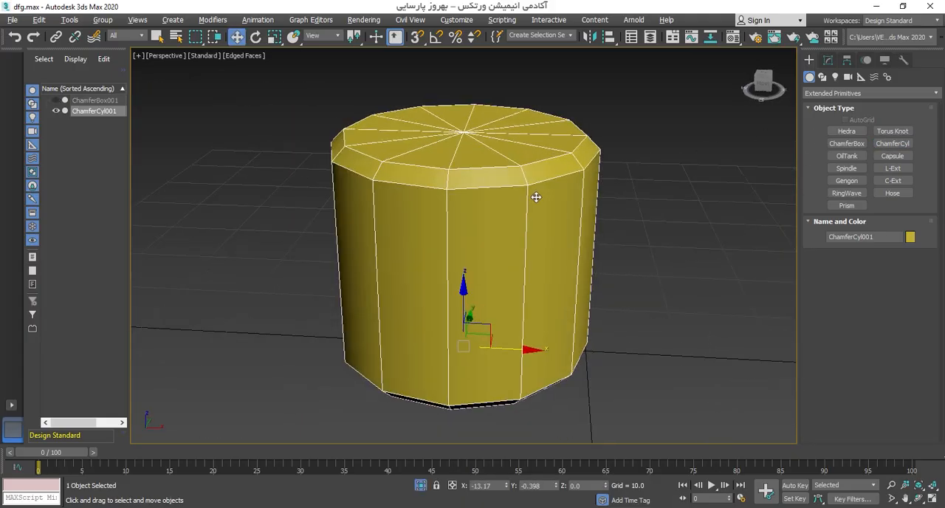
scroll(526, 210, up, 3)
middle_drag(527, 204, 537, 216)
Step: Reduce the chamfer cylinder's fillet to about 0.752 in its object parameters
click(827, 59)
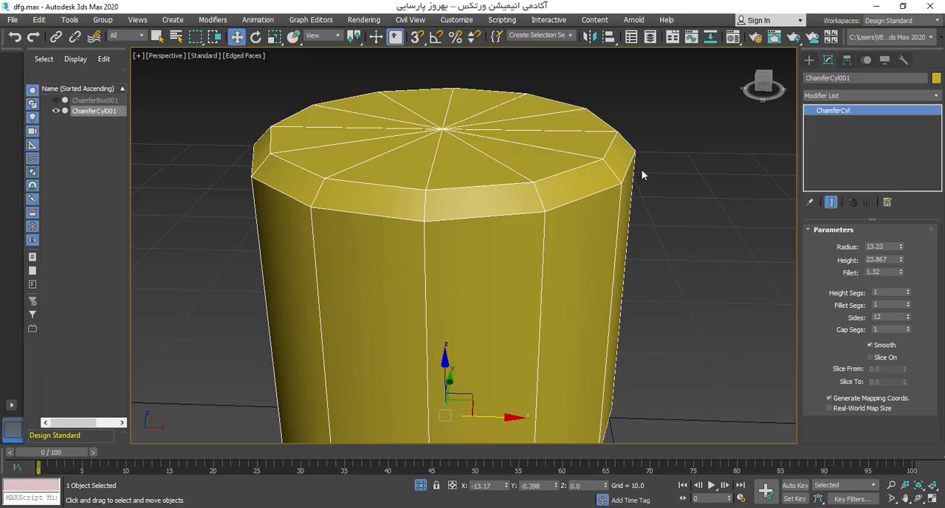
scroll(642, 175, up, 3)
scroll(595, 165, down, 1)
scroll(639, 223, down, 5)
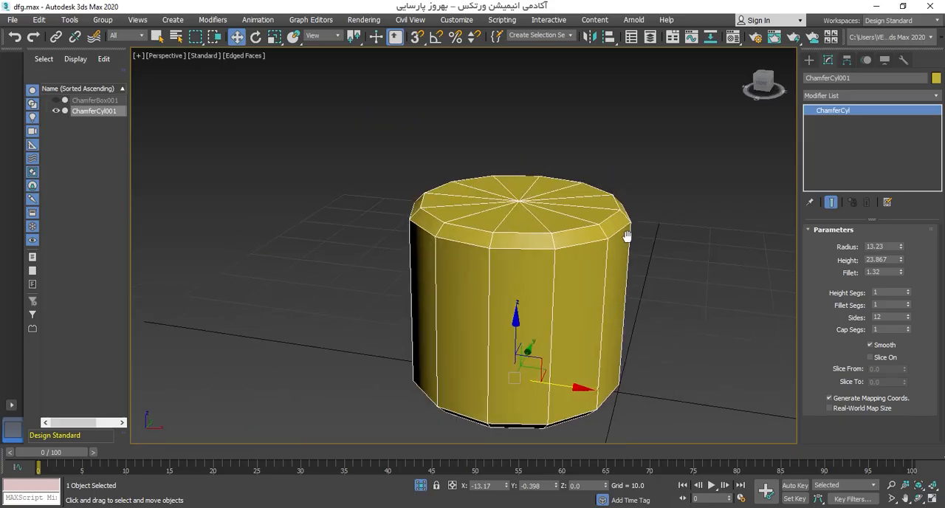
scroll(626, 236, up, 3)
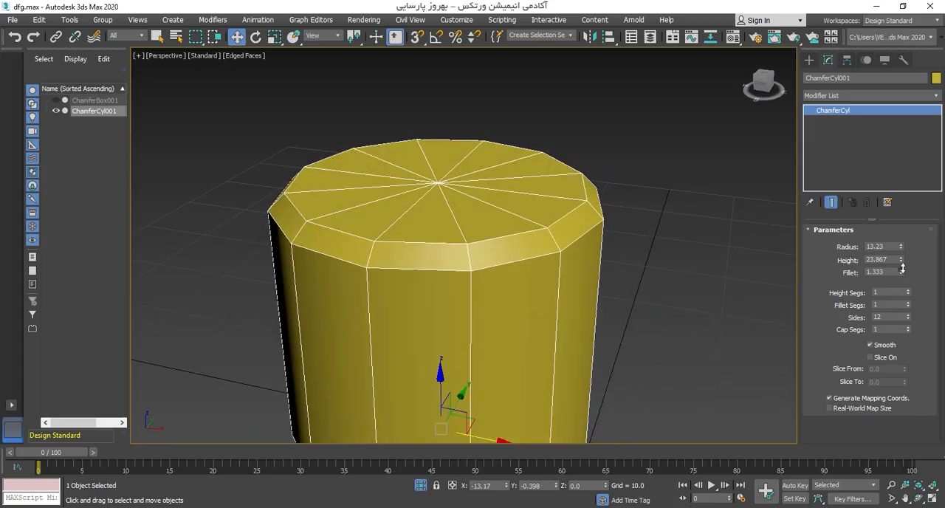
drag(901, 272, 893, 299)
scroll(557, 226, up, 5)
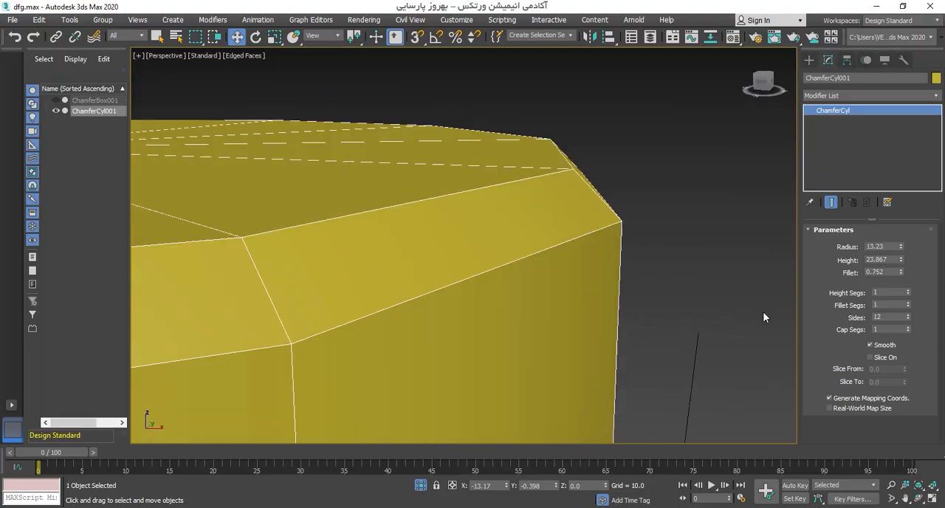
Step: Raise the chamfer cylinder's fillet segments to 7
double_click(881, 306)
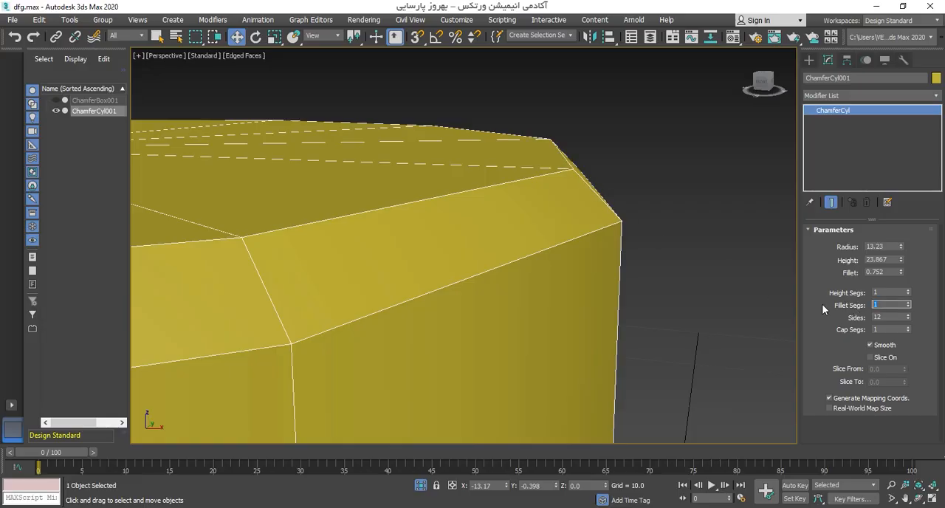
click(910, 303)
click(909, 304)
click(909, 303)
click(909, 304)
click(909, 304)
scroll(485, 221, down, 3)
alt+middle_drag(485, 222, 539, 225)
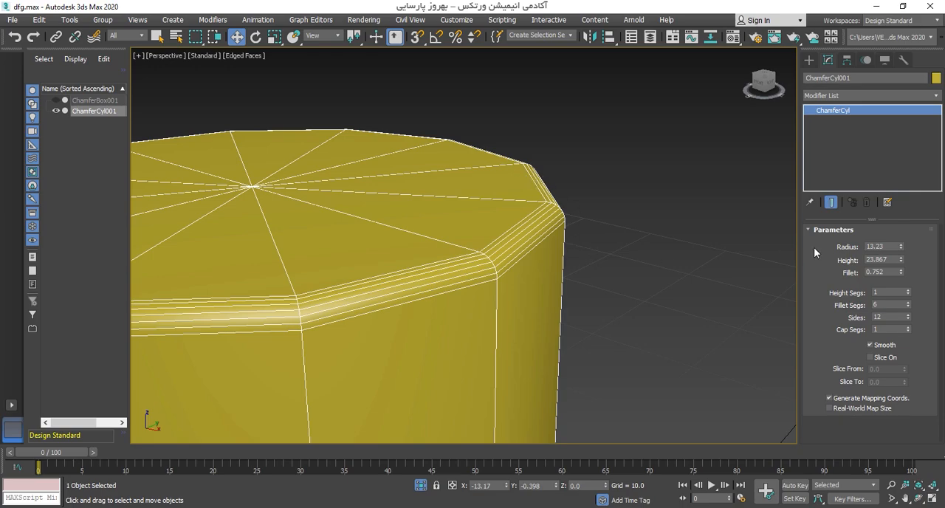
click(910, 303)
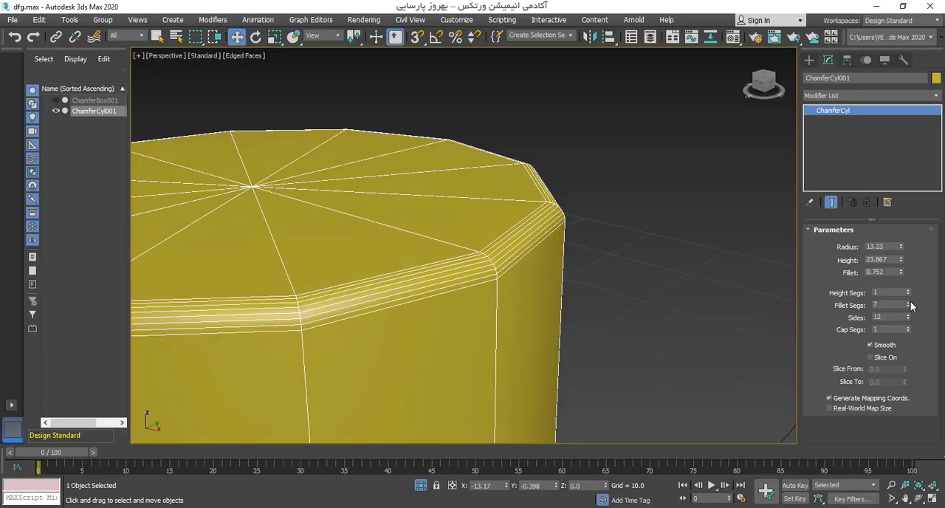
Step: Raise the chamfer cylinder's sides to 58 and show it smoothly shaded together with the chamfer box, without edged faces
drag(906, 316, 908, 316)
scroll(569, 270, down, 8)
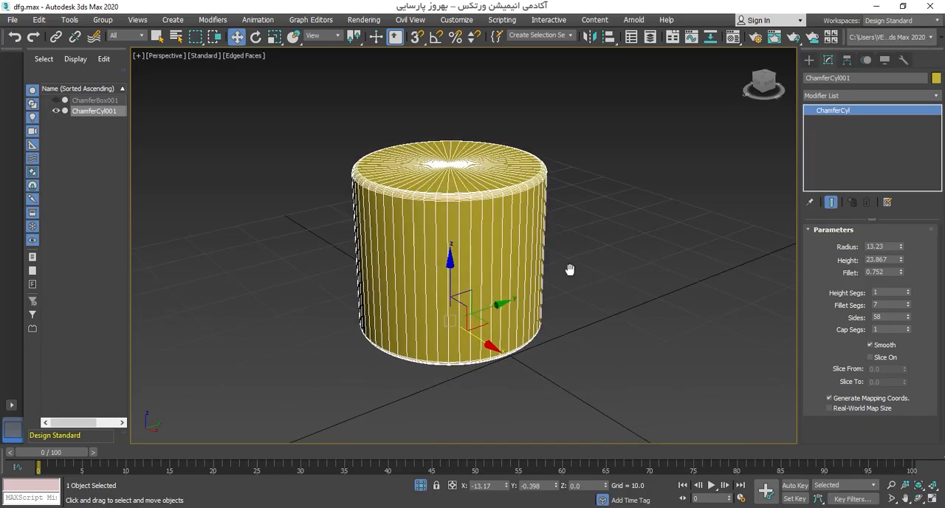
key(F4)
click(589, 257)
alt+middle_drag(589, 257, 545, 178)
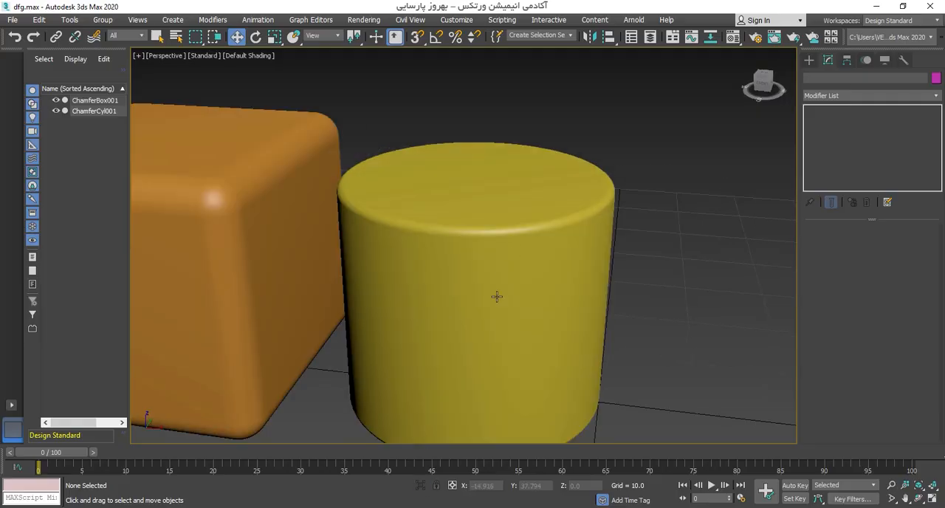
scroll(498, 295, down, 3)
alt+middle_drag(494, 260, 538, 261)
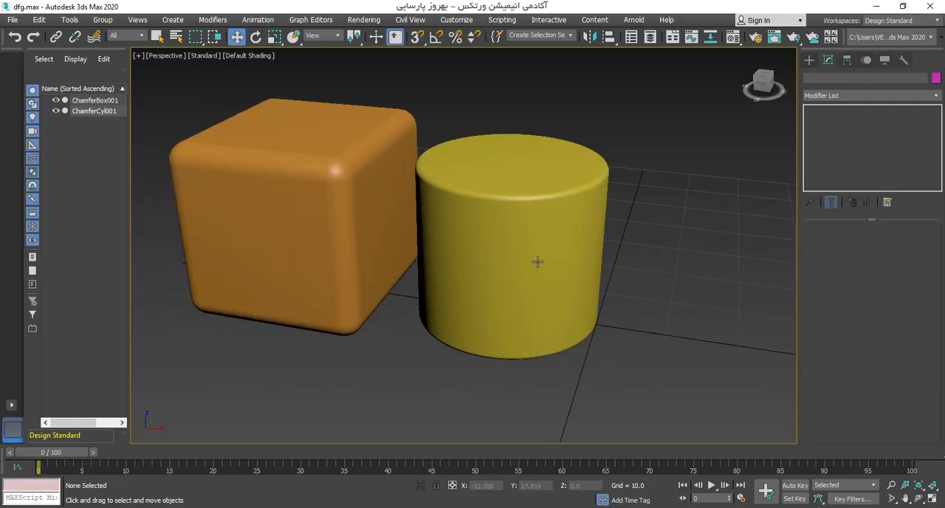
Step: Create a five-sided Gengon beside the chamfer cylinder with radius about 13.4, height about 21.5 and fillet about 1.8, with edged faces shown
click(809, 60)
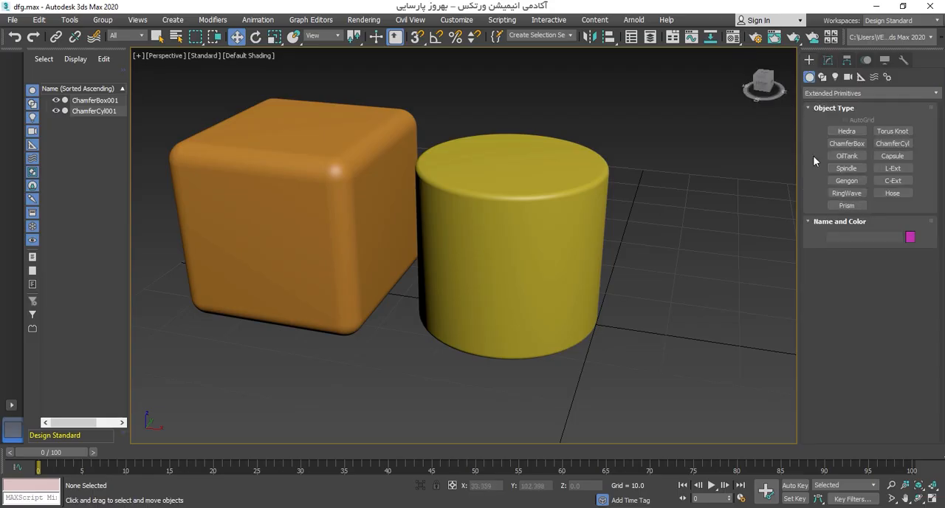
click(847, 180)
middle_drag(687, 261, 568, 236)
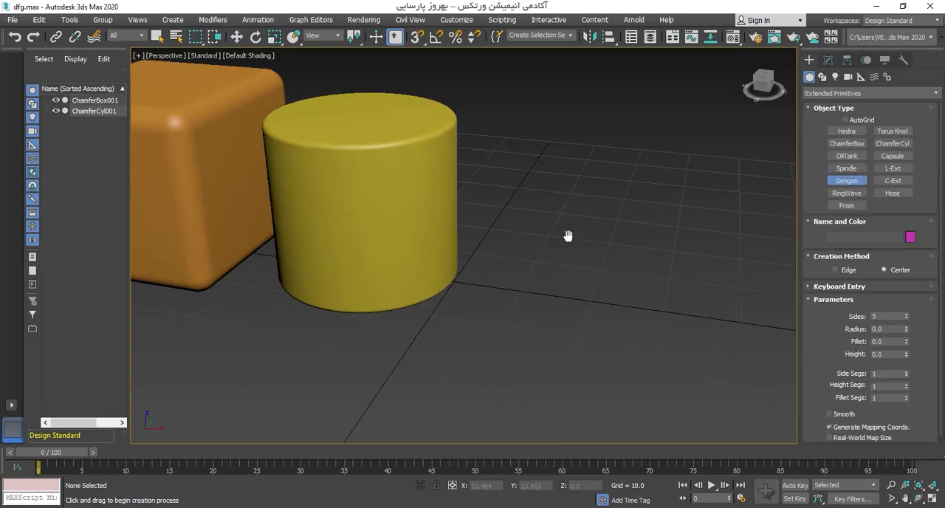
drag(601, 316, 608, 264)
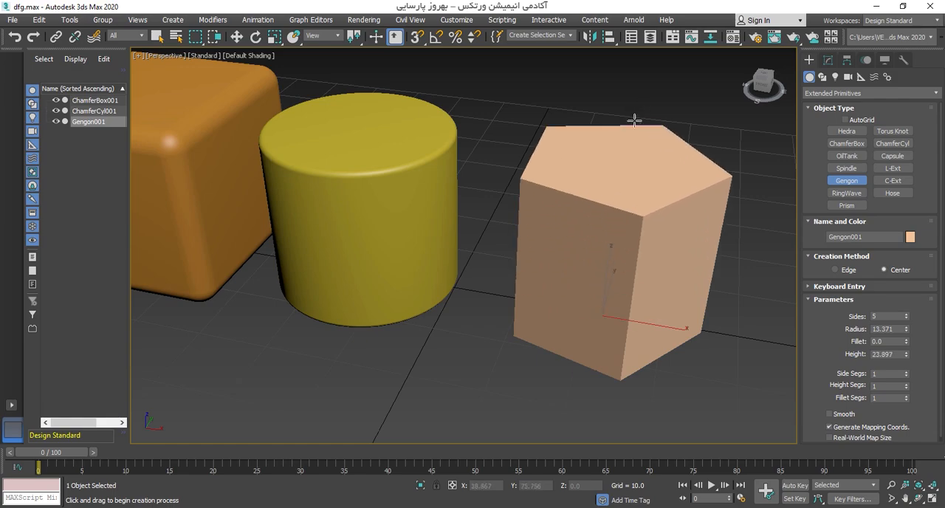
key(F4)
middle_drag(621, 169, 534, 136)
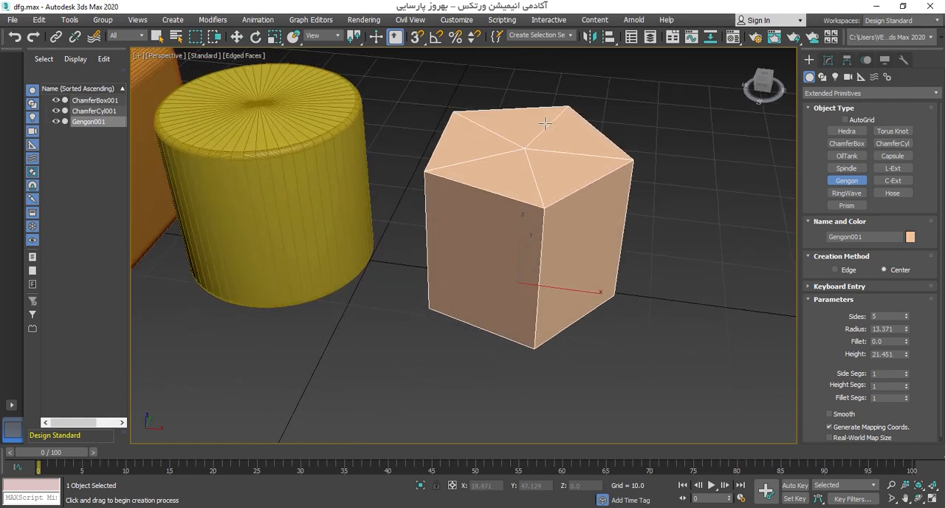
click(552, 121)
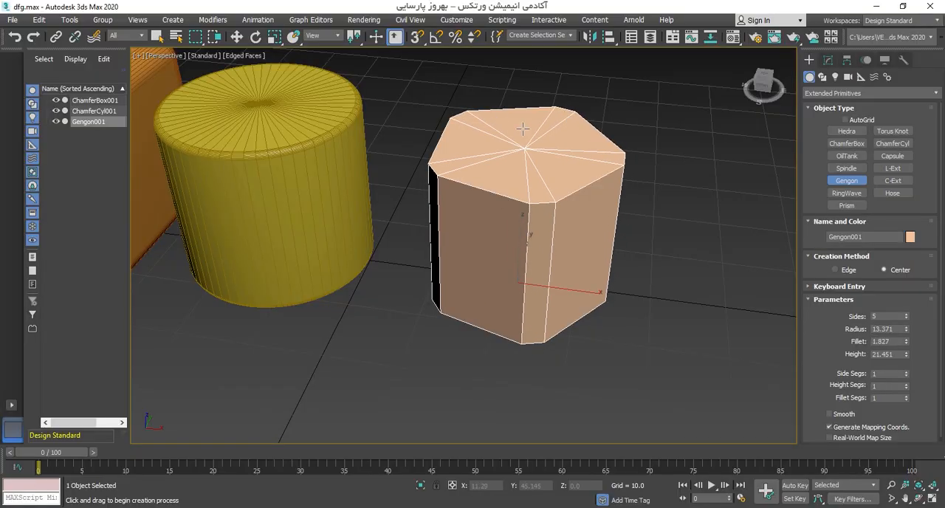
key(w)
middle_drag(550, 175, 551, 200)
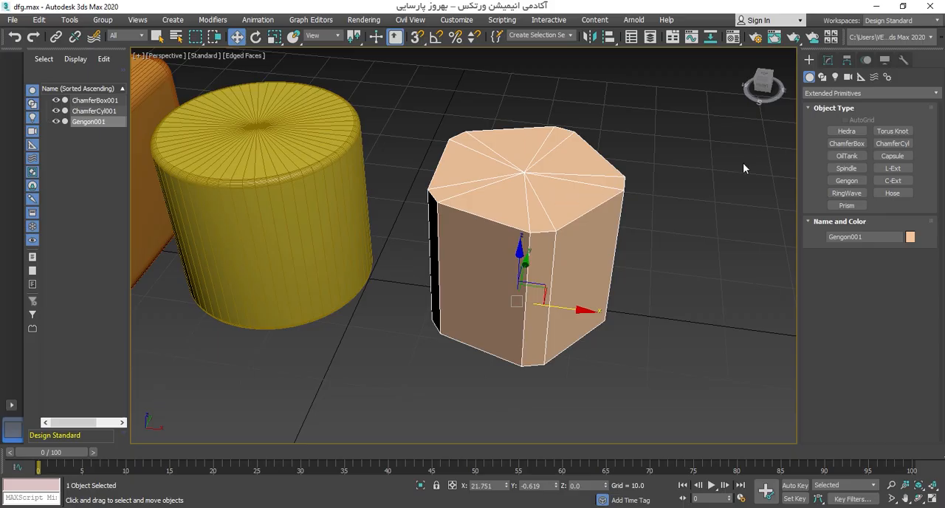
Step: Try the gengon with 6 and 4 sides in its object parameters and return it to 5 sides
click(828, 61)
scroll(561, 255, up, 3)
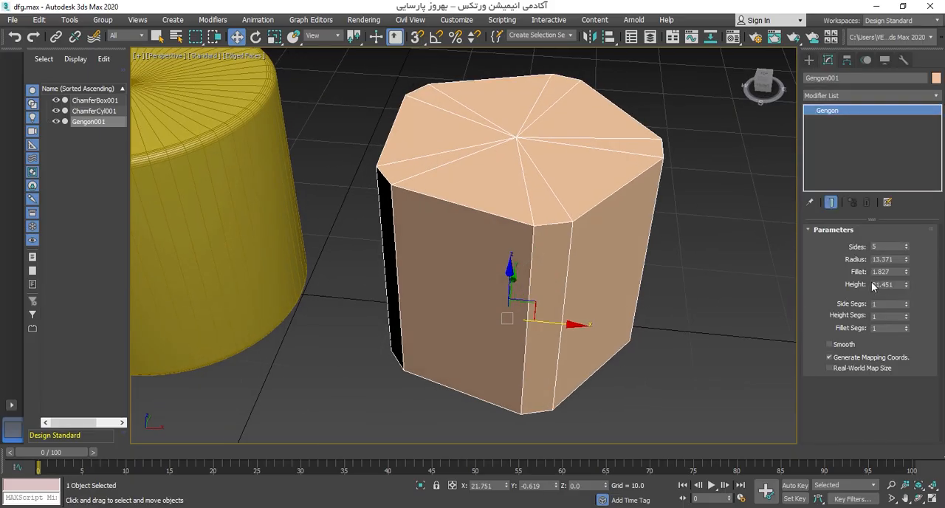
click(906, 244)
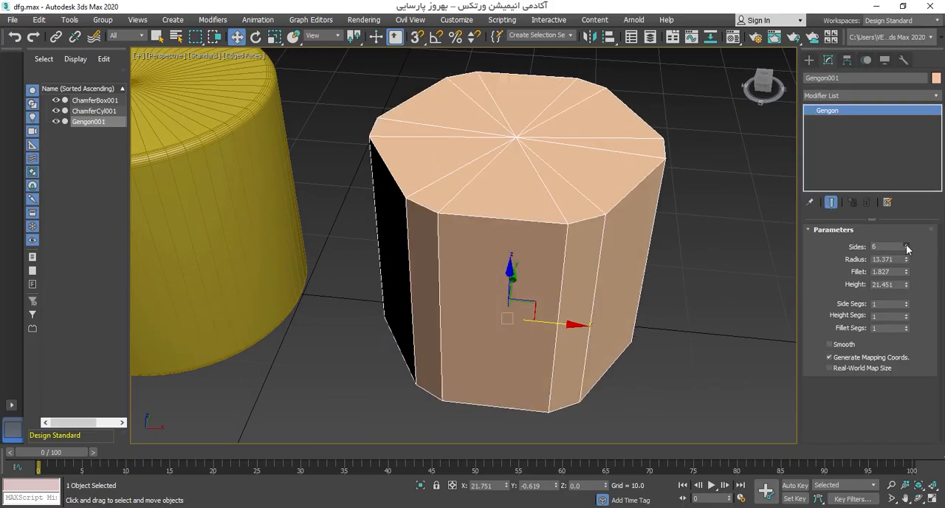
click(906, 244)
click(908, 251)
click(907, 251)
click(907, 251)
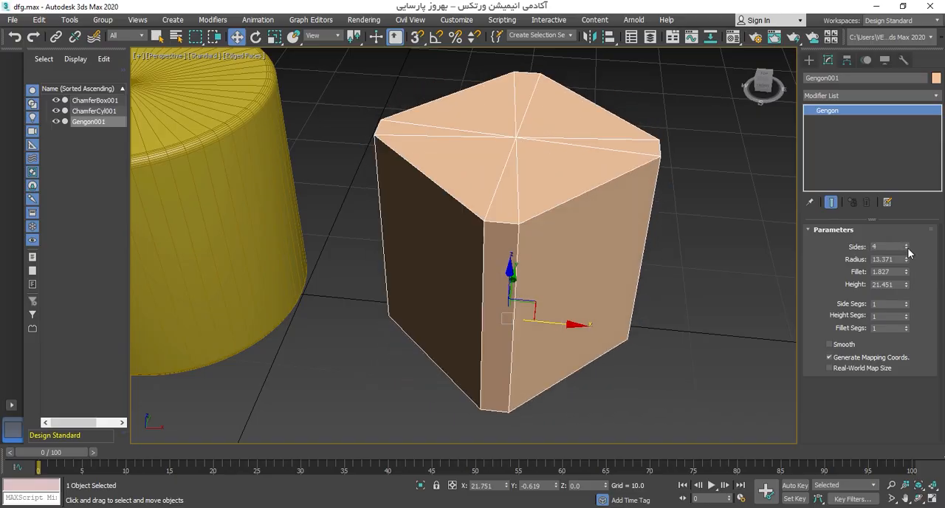
click(906, 244)
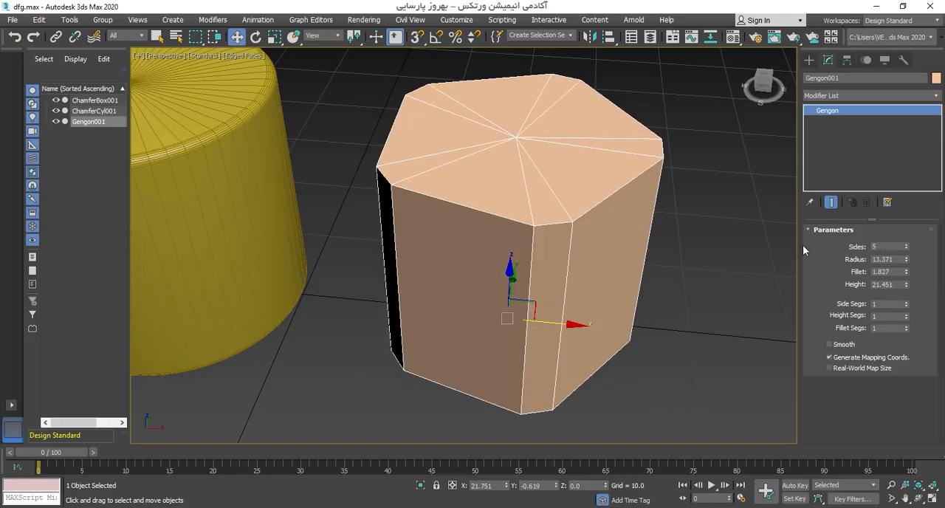
Step: Reduce the gengon's radius to about 9.493
alt+middle_drag(664, 249, 663, 262)
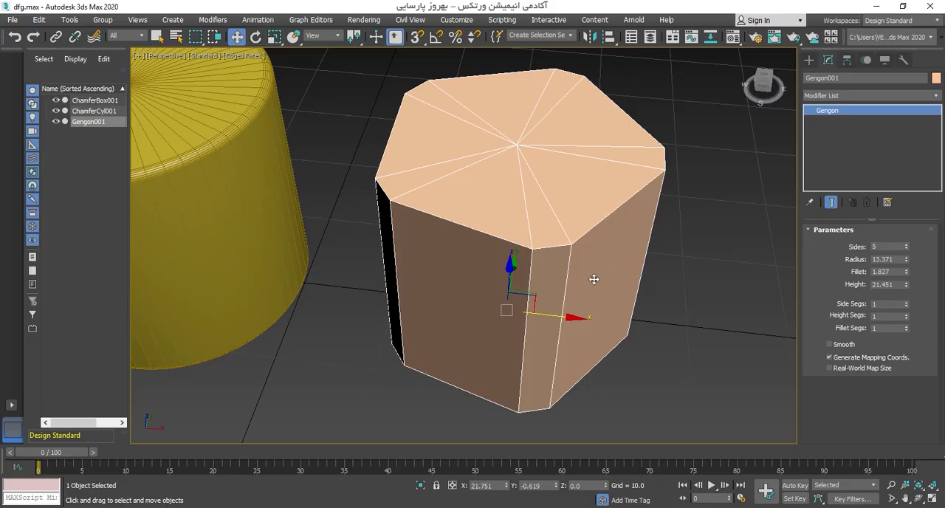
drag(907, 263, 907, 284)
scroll(636, 242, up, 4)
scroll(635, 242, down, 5)
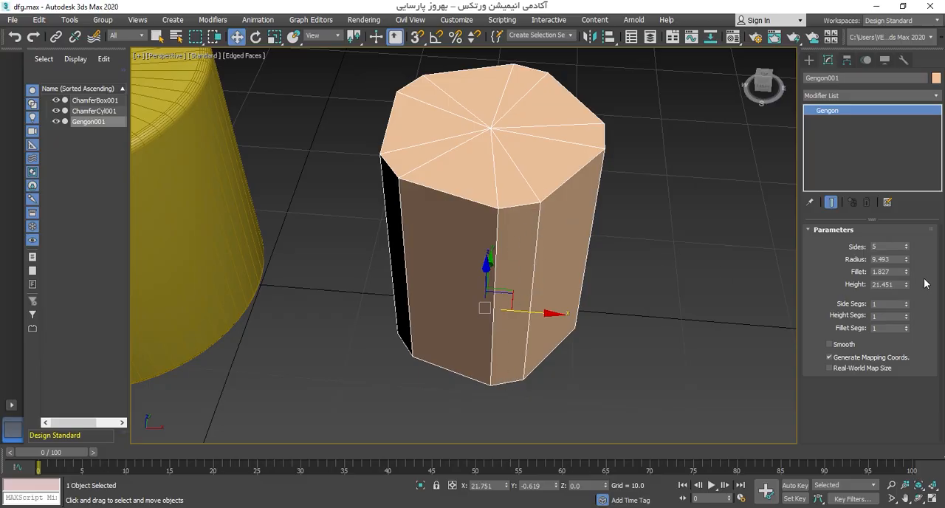
Step: Reduce the gengon's fillet to about 0.804 and raise its height to about 23.167, with edged faces hidden
mouse_move(906, 274)
mouse_down()
mouse_move(897, 315)
mouse_move(900, 297)
mouse_move(899, 308)
mouse_move(886, 303)
mouse_up()
key(F4)
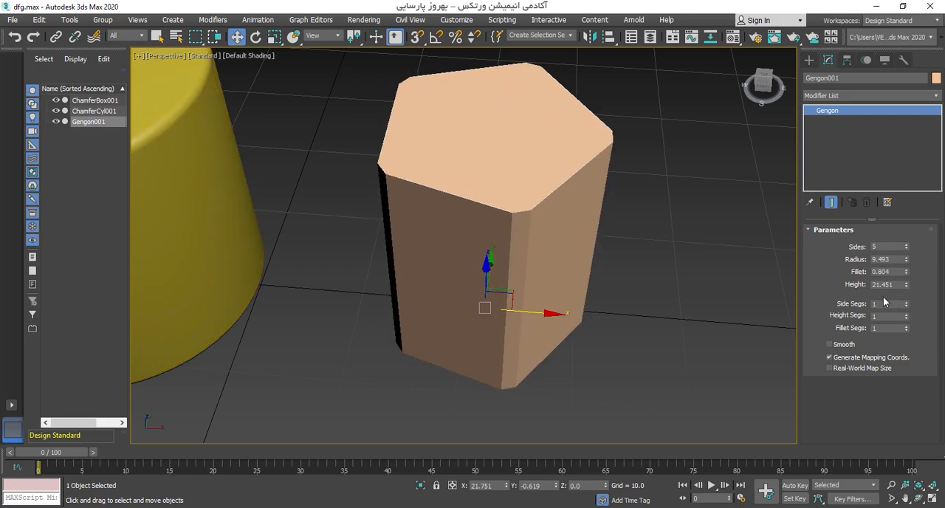
middle_drag(682, 266, 674, 281)
mouse_move(907, 290)
mouse_down()
mouse_move(909, 275)
mouse_move(909, 284)
mouse_up()
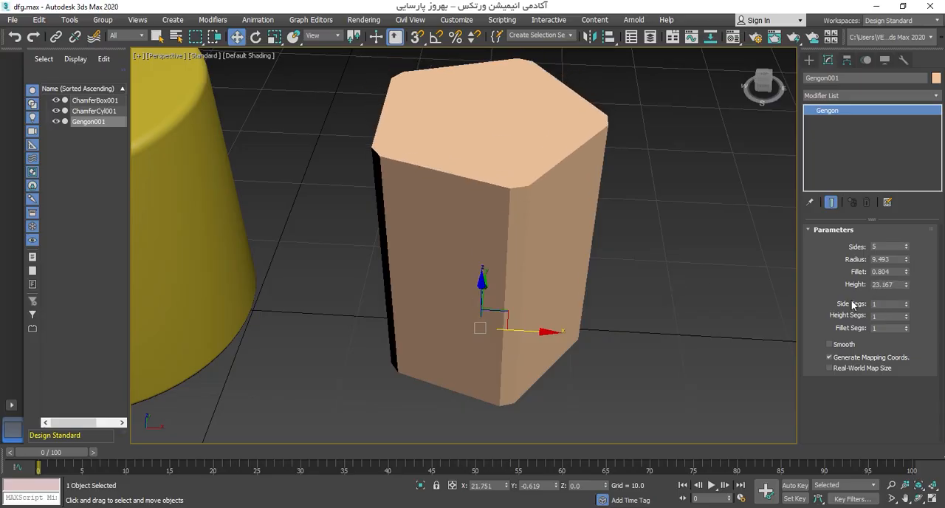
Step: Raise the gengon's fillet segments to round its vertical corners, checking them with and without edged faces
key(F4)
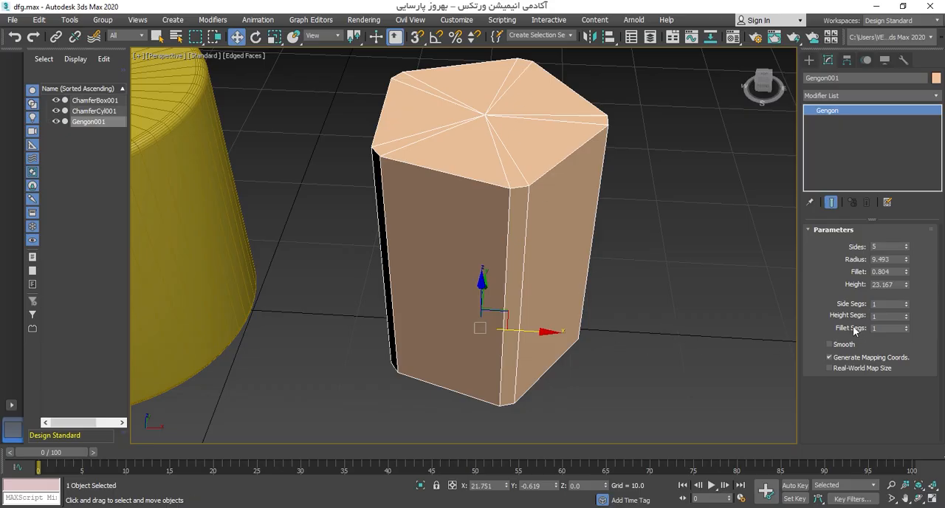
drag(906, 332, 907, 325)
key(F4)
click(649, 243)
mouse_move(650, 243)
alt+middle_down()
mouse_move(581, 240)
mouse_move(599, 249)
mouse_move(651, 239)
alt+middle_up()
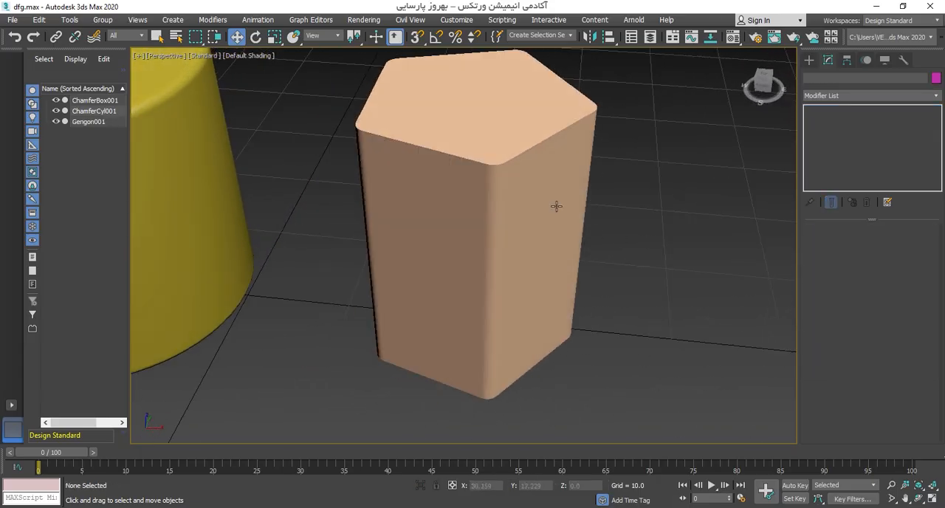
click(556, 207)
scroll(528, 233, down, 4)
middle_drag(509, 248, 555, 271)
Step: Bring all three primitives into view and switch the geometry creation category to AEC Extended
click(809, 61)
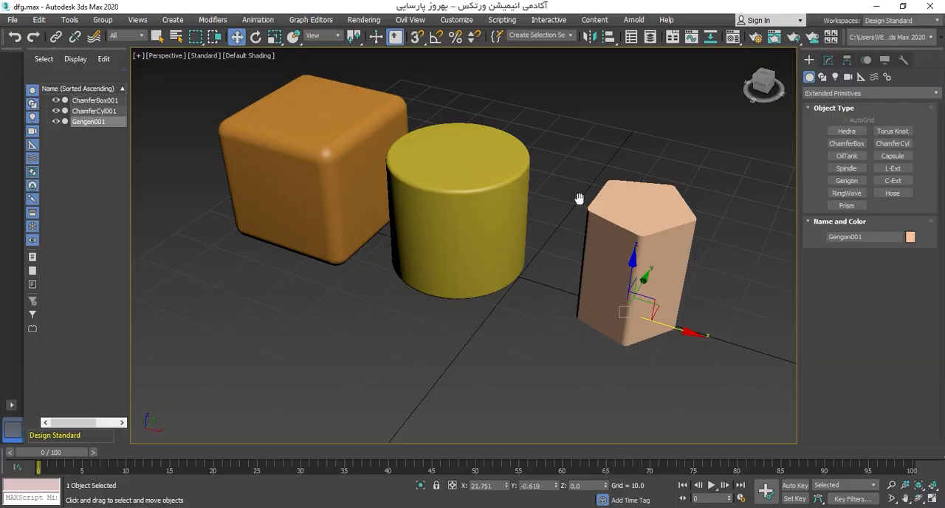
alt+middle_drag(580, 200, 559, 209)
mouse_move(618, 236)
alt+middle_down()
mouse_move(603, 241)
mouse_move(626, 245)
alt+middle_up()
drag(489, 291, 514, 290)
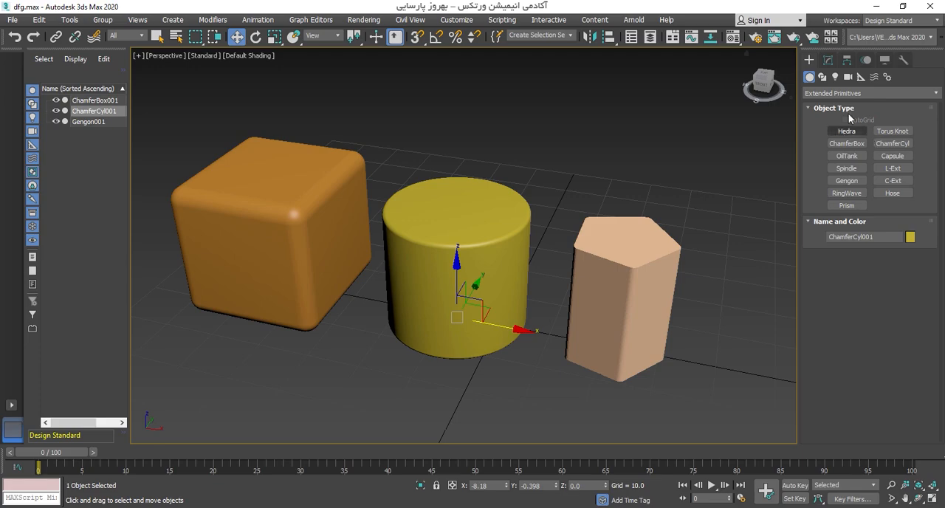
click(858, 94)
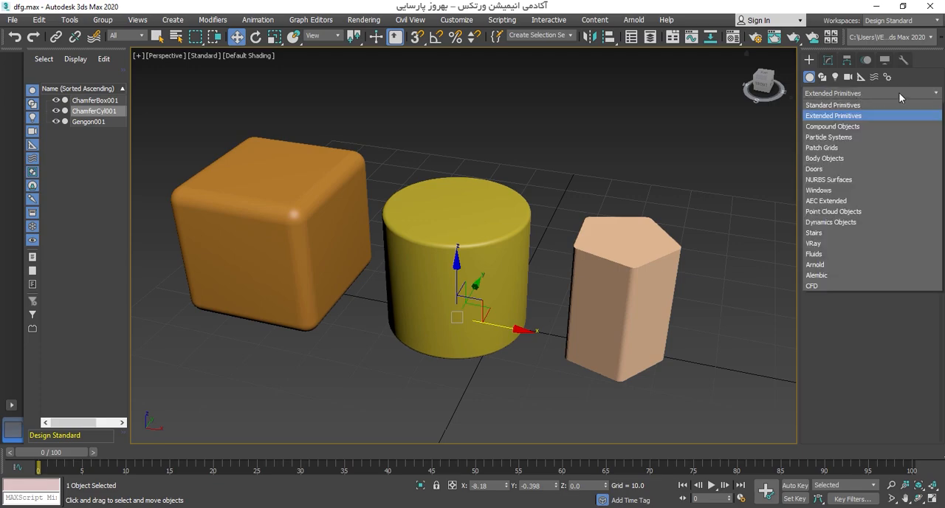
click(841, 201)
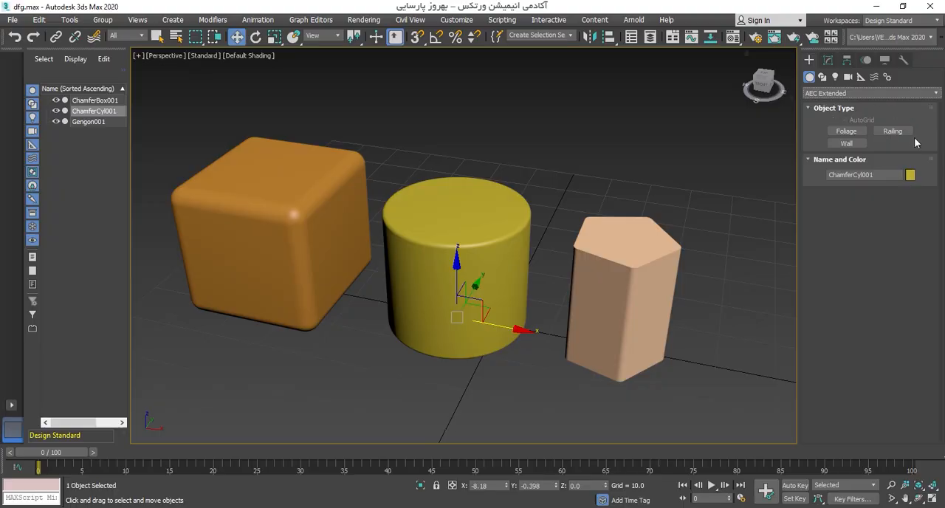
Step: Delete the chamfer box, chamfer cylinder and gengon from the scene
scroll(513, 226, down, 4)
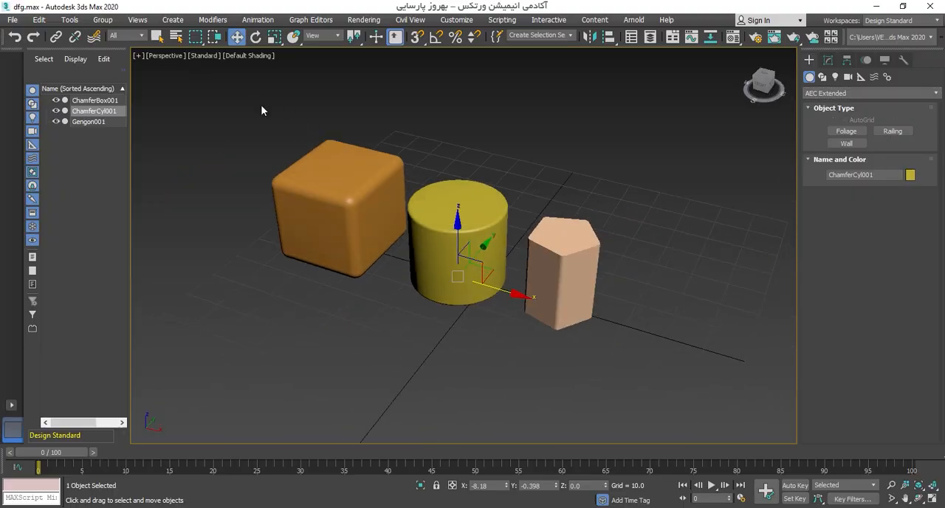
drag(261, 110, 654, 358)
key(Delete)
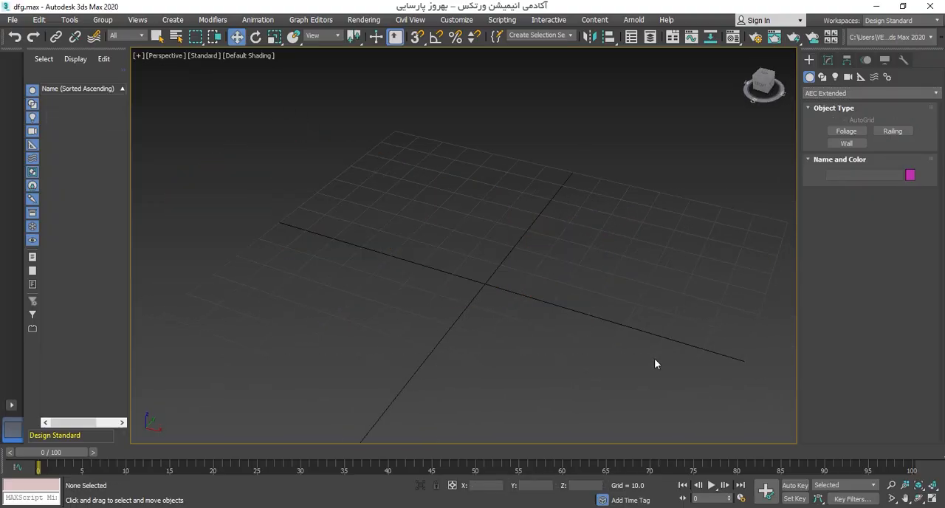
Step: Place an American Elm foliage object near the centre of the grid and frame the tree
click(845, 131)
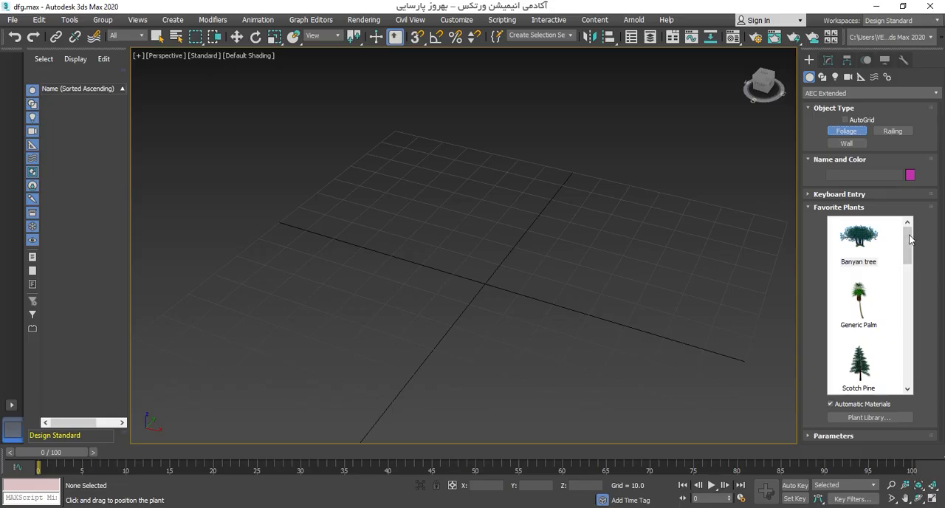
drag(910, 238, 913, 288)
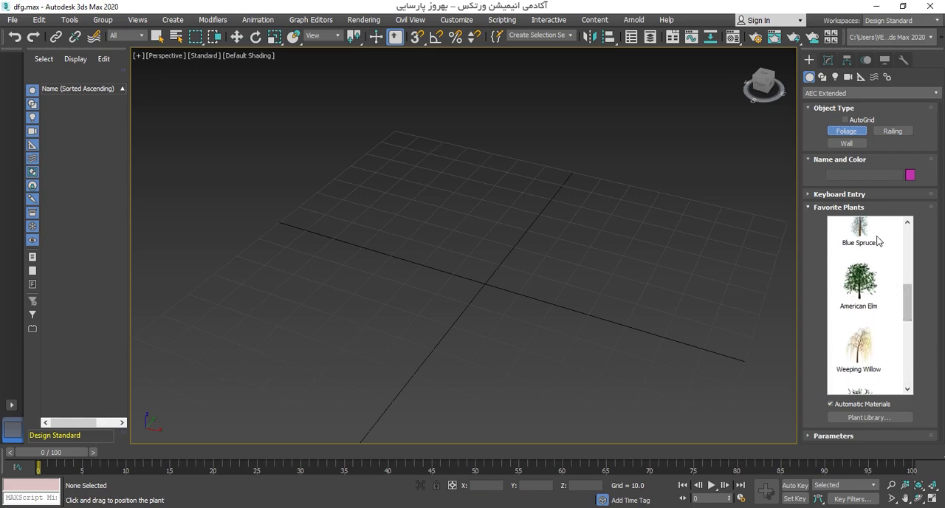
click(862, 293)
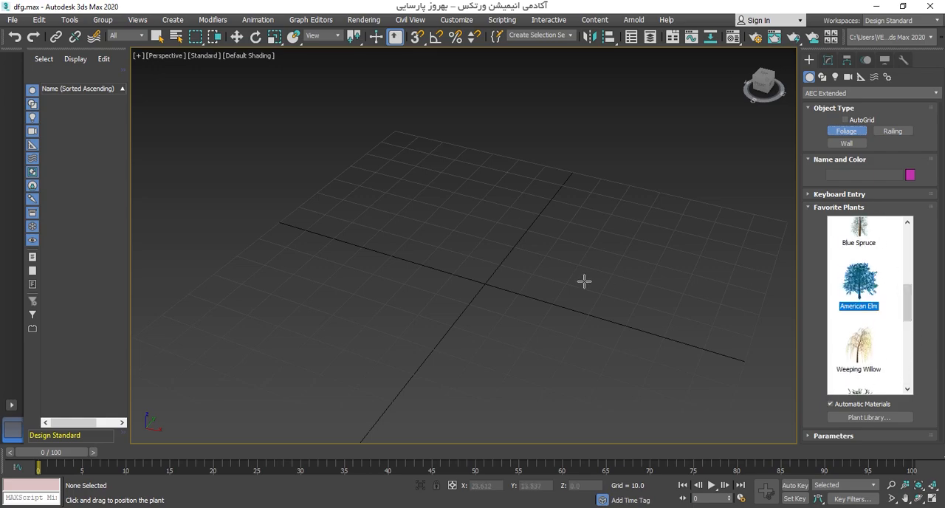
mouse_move(585, 286)
middle_down()
mouse_move(595, 308)
mouse_move(585, 298)
middle_up()
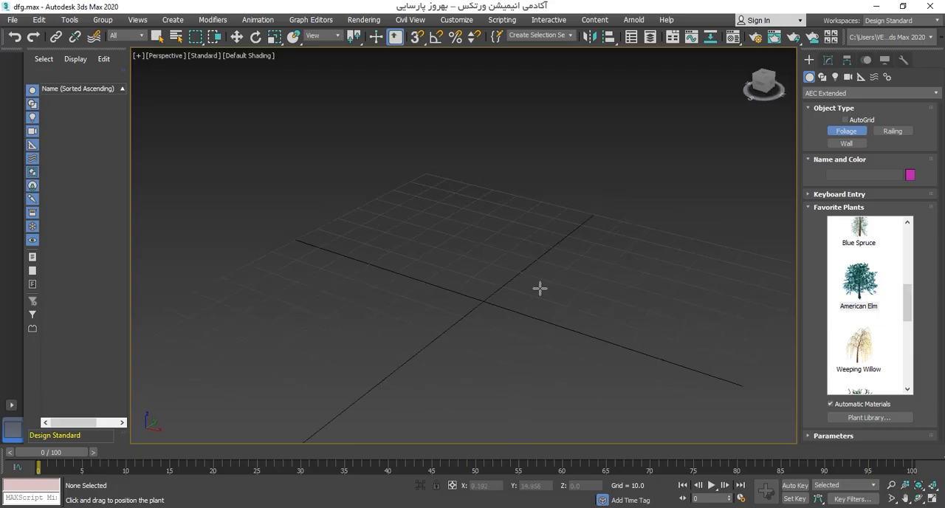
click(485, 311)
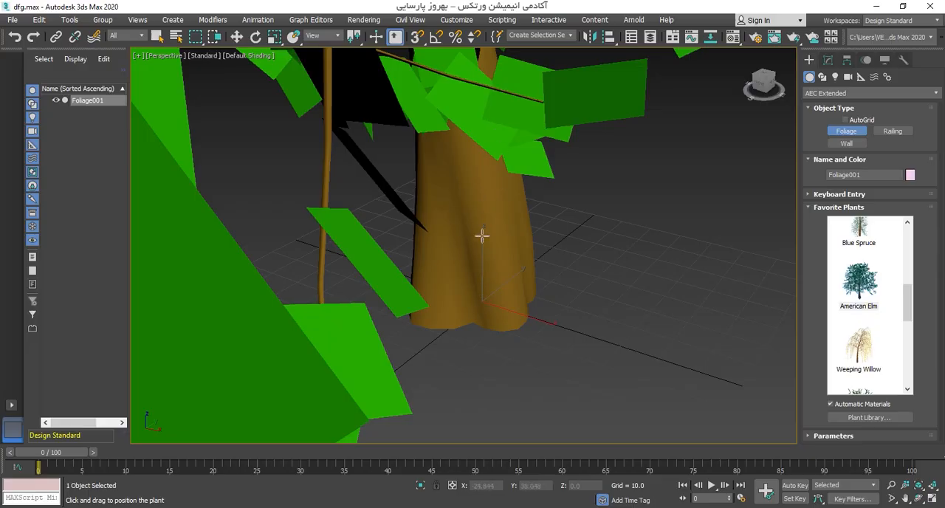
scroll(481, 240, down, 5)
scroll(468, 266, down, 8)
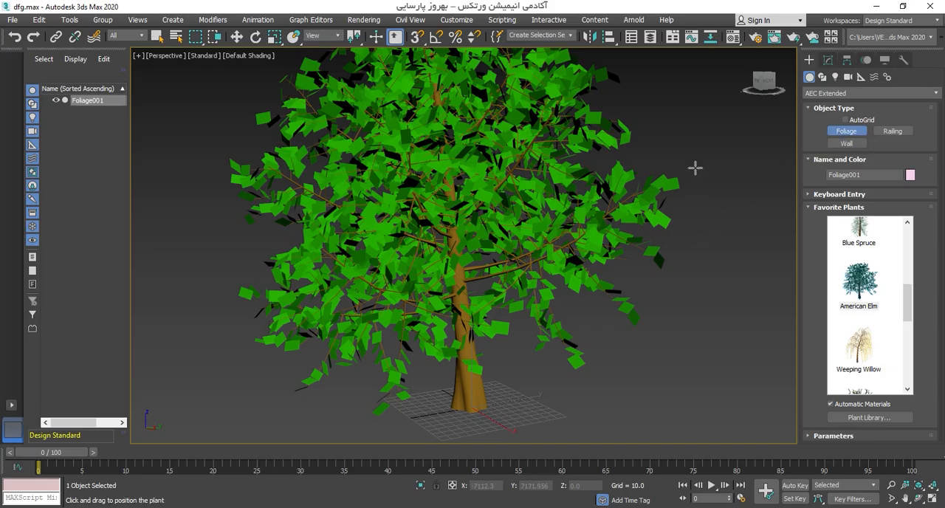
key(w)
Step: Reduce the elm's height to 136.8 in its foliage parameters
click(827, 59)
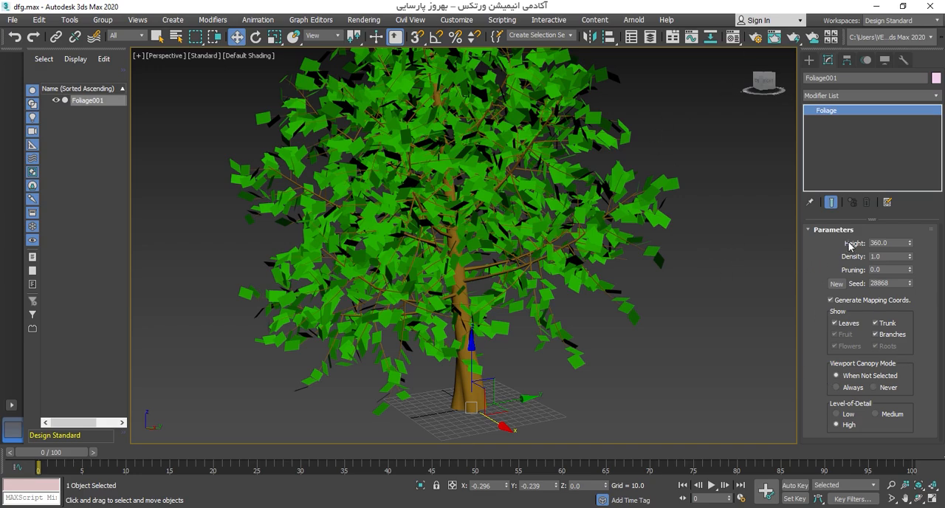
drag(908, 246, 910, 270)
scroll(491, 217, up, 3)
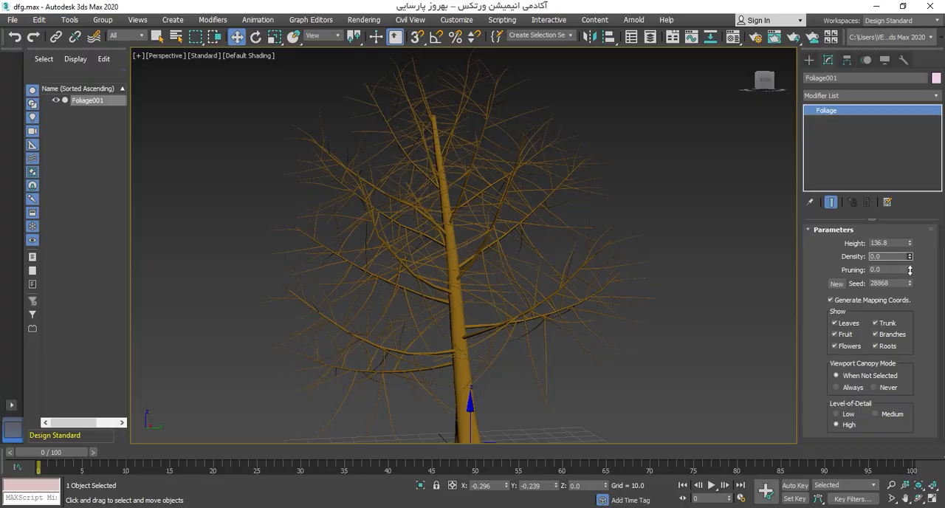
Step: Try the elm's leaf density at 0.0 and return it to 1.0
drag(910, 271, 911, 219)
alt+middle_drag(504, 341, 530, 312)
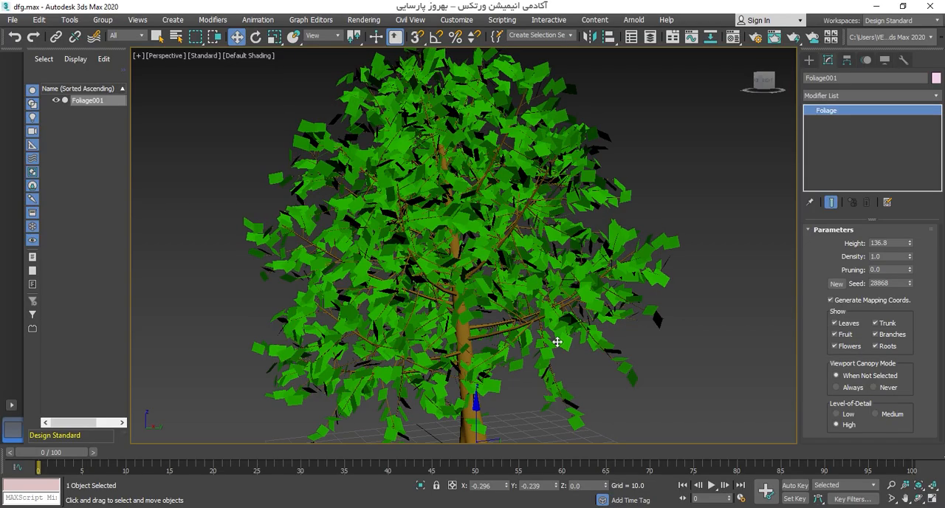
middle_drag(557, 342, 558, 320)
middle_drag(650, 311, 639, 285)
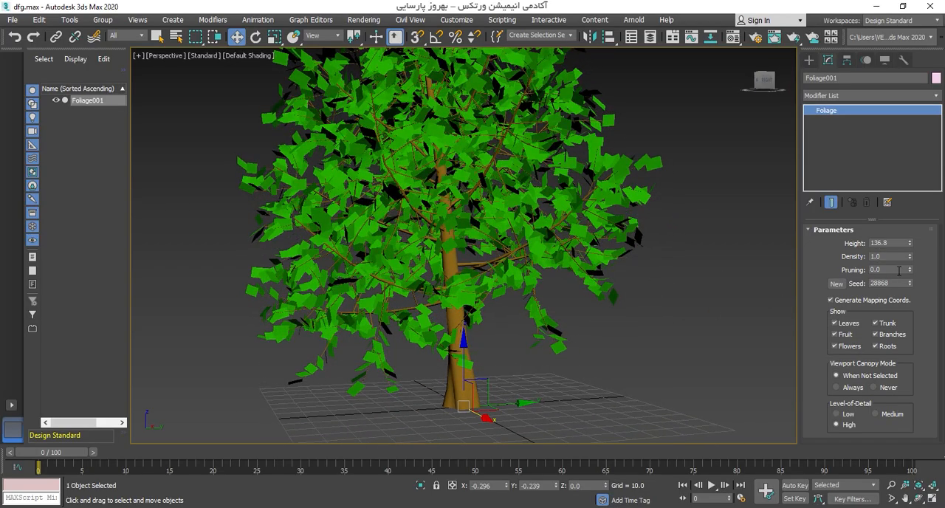
Step: Raise the elm's pruning to 0.49 in its foliage parameters
drag(910, 270, 910, 242)
middle_drag(508, 242, 484, 282)
scroll(493, 301, down, 3)
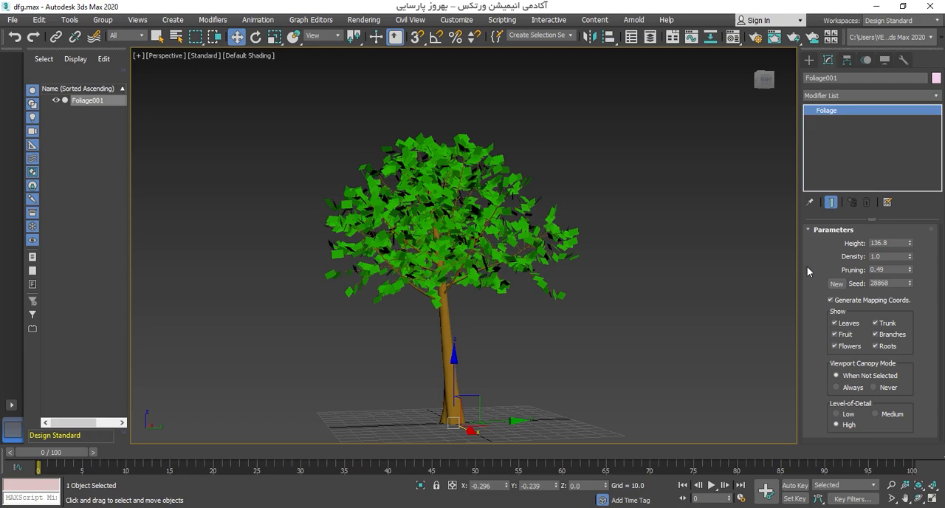
middle_drag(395, 279, 332, 249)
alt+middle_drag(332, 249, 351, 357)
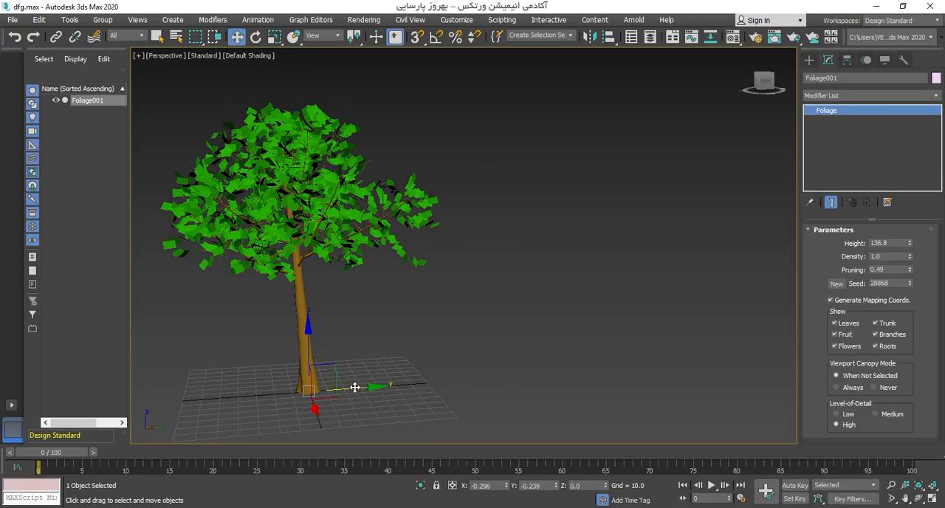
shift+drag(355, 387, 576, 373)
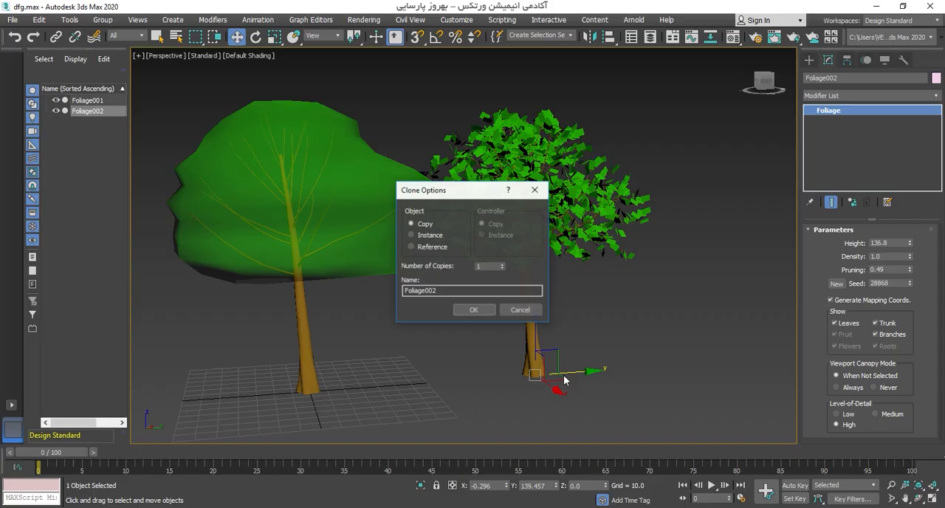
click(529, 313)
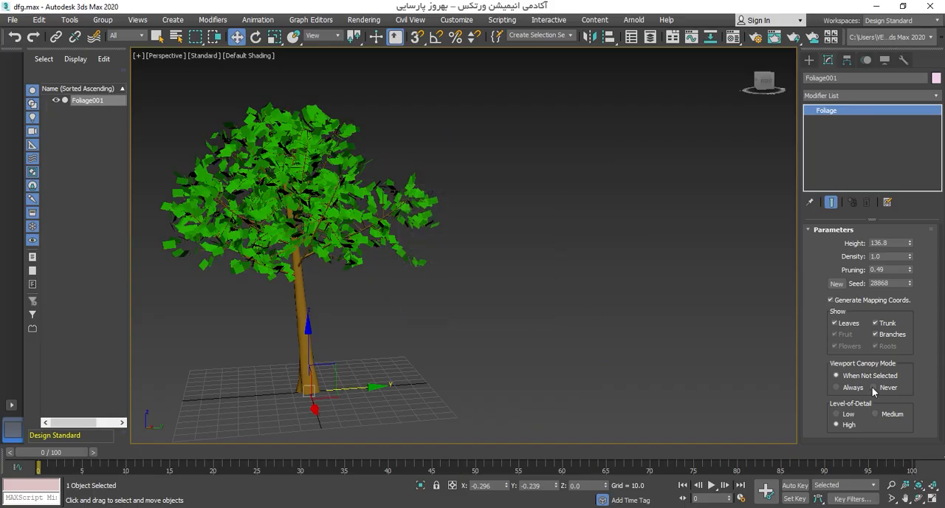
Step: Set the elm's viewport canopy mode to Never and clone it along Y as five copies spaced about 142 units apart
click(874, 387)
shift+drag(354, 387, 539, 372)
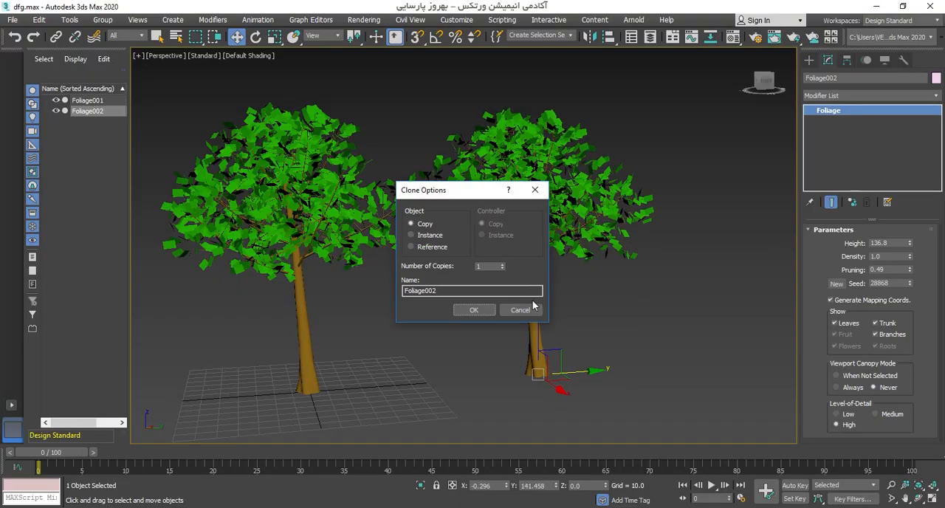
click(487, 310)
scroll(457, 302, down, 5)
click(533, 367)
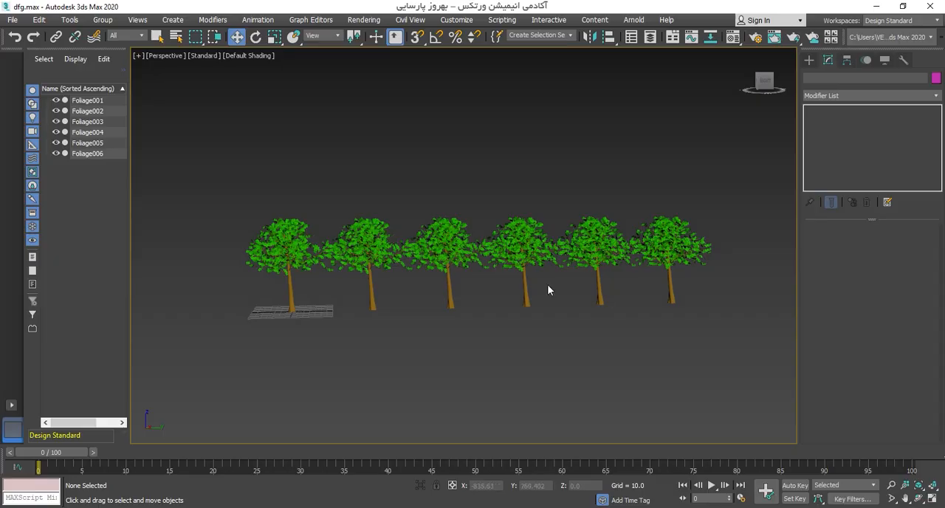
Step: Generate new random seeds for the second elm in the row to vary its shape
click(362, 240)
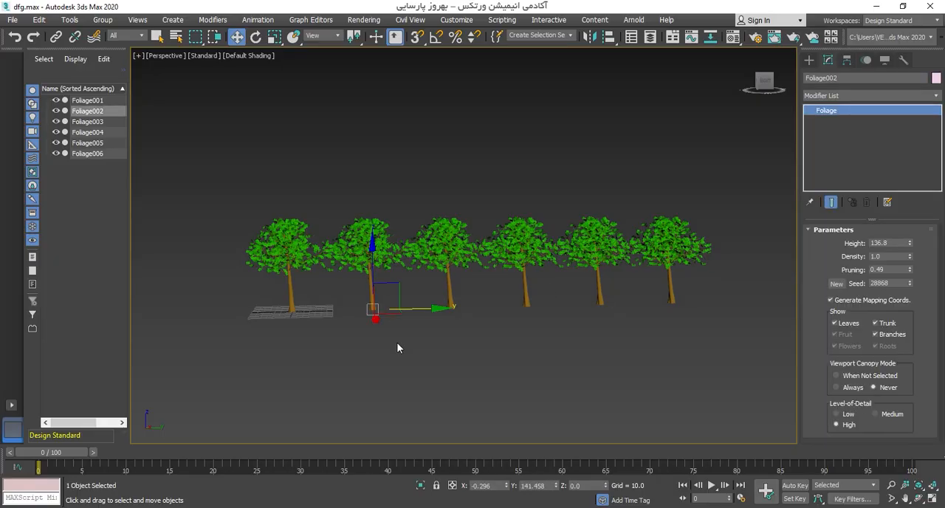
click(836, 286)
click(840, 287)
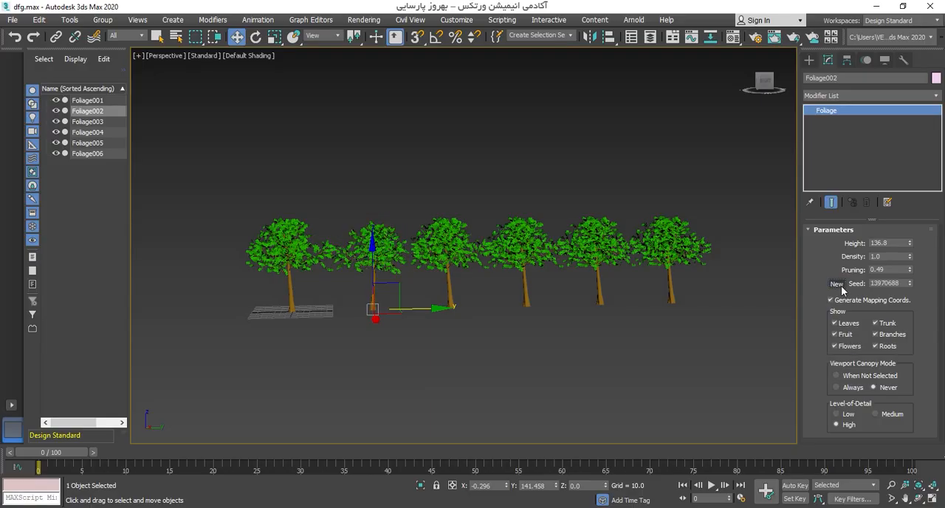
click(839, 286)
click(839, 287)
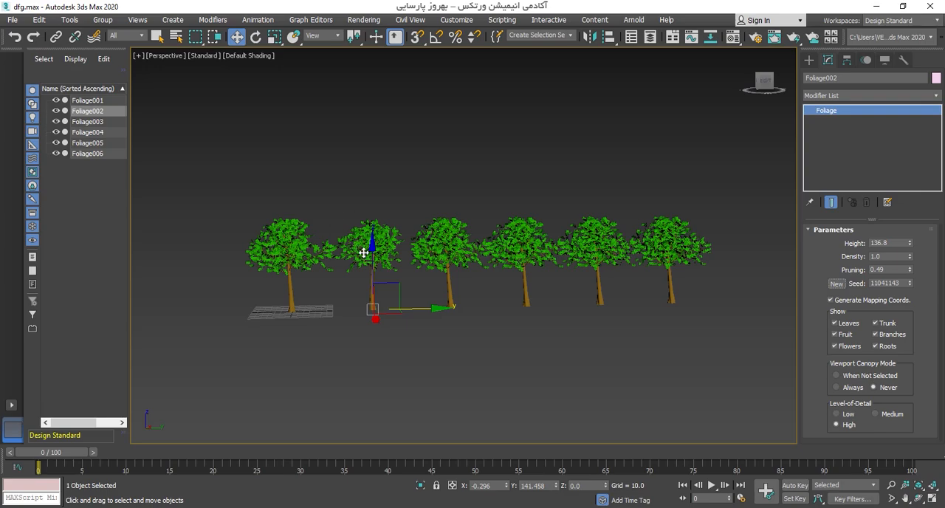
Step: Generate new random seeds for the third elm in the row
scroll(364, 253, up, 6)
click(434, 244)
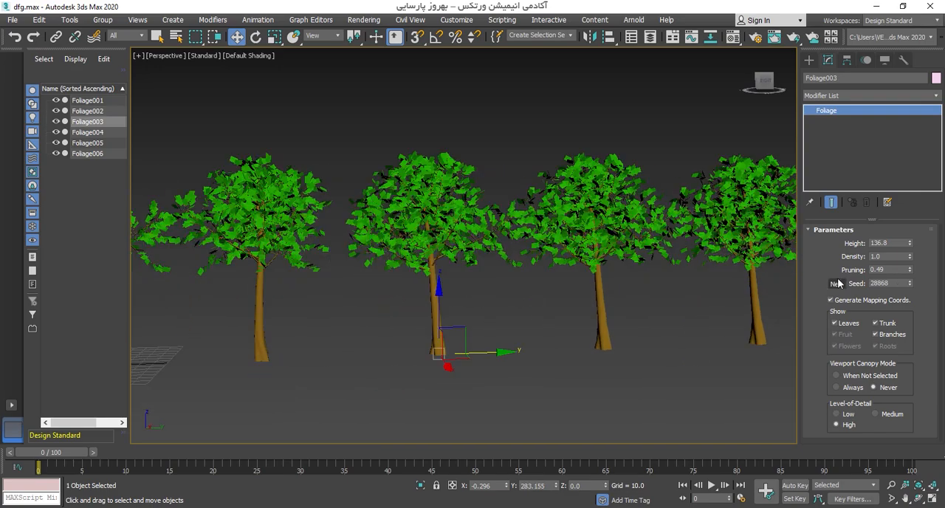
click(840, 287)
click(840, 288)
click(840, 288)
Step: Generate new random seeds for the fourth elm in the row until its trunk shape changes
middle_drag(546, 279, 429, 266)
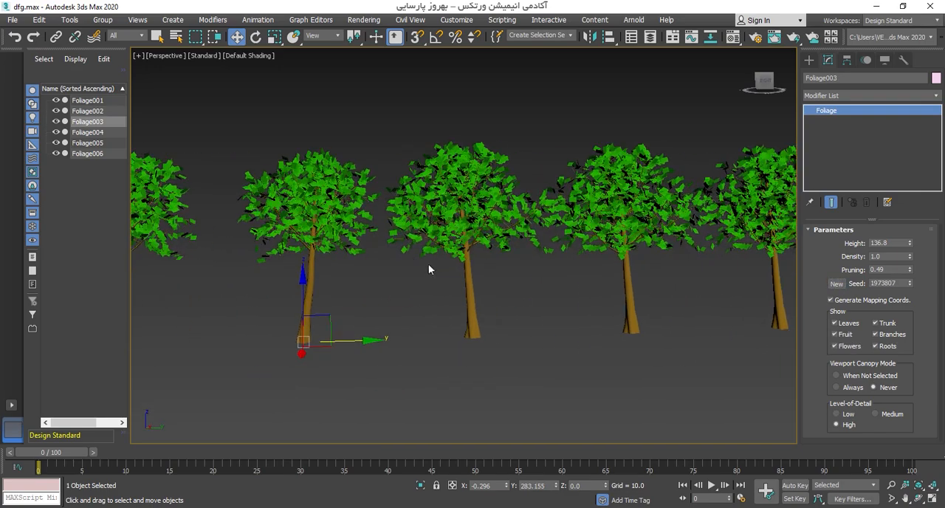
click(460, 209)
click(836, 285)
click(835, 285)
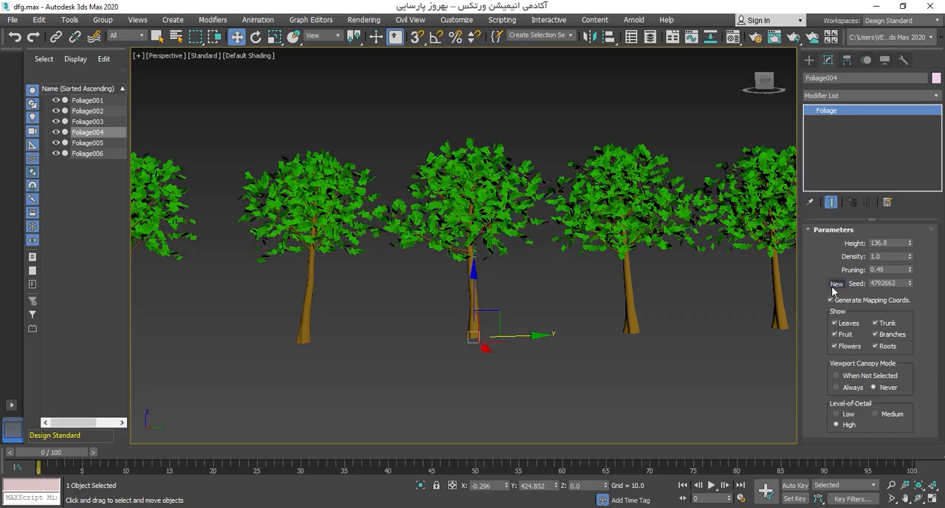
click(836, 285)
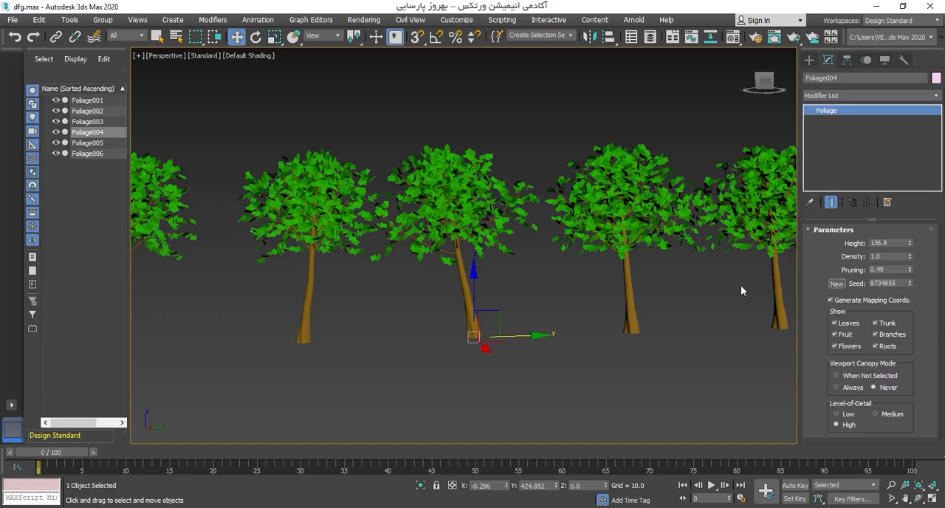
Step: Delete the five copied elms and frame the original tree
scroll(740, 285, down, 3)
drag(848, 360, 849, 360)
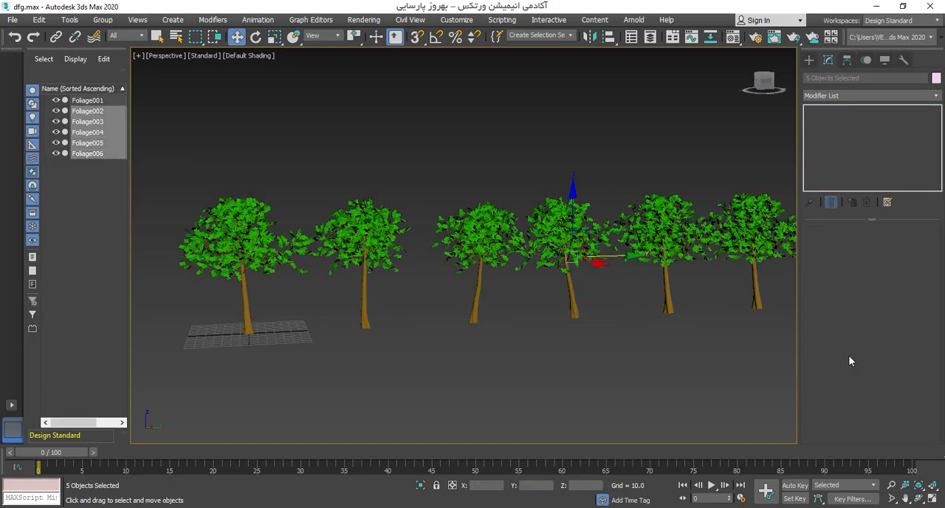
key(Delete)
key(z)
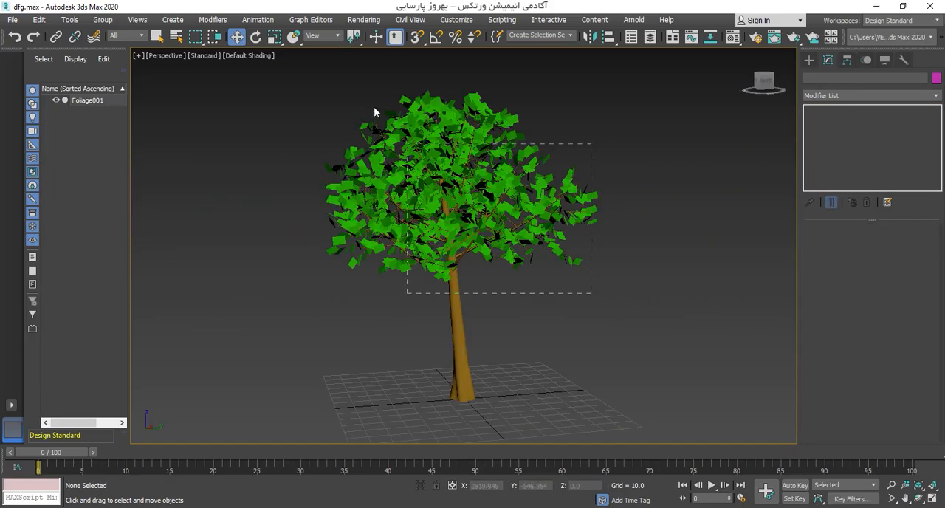
Step: Hide the original elm's leaves and show them again
drag(375, 108, 374, 108)
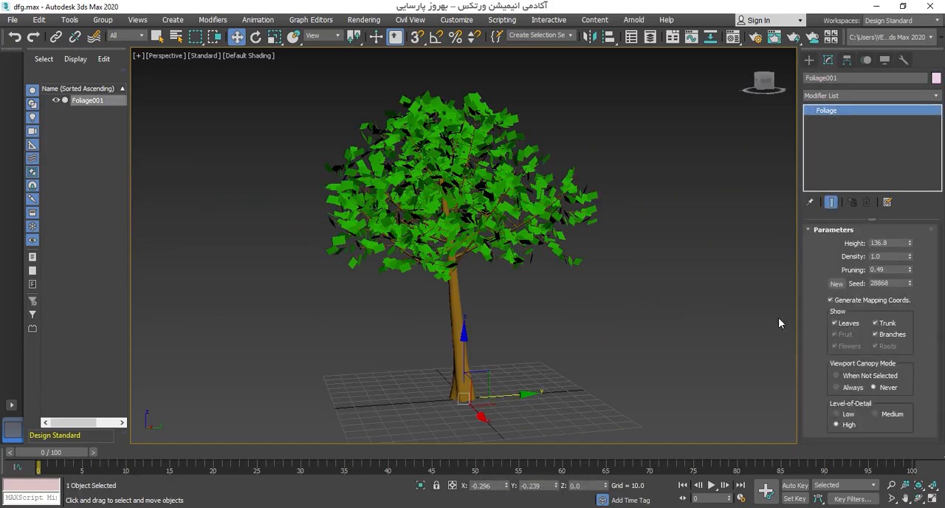
click(847, 324)
middle_drag(401, 197, 419, 208)
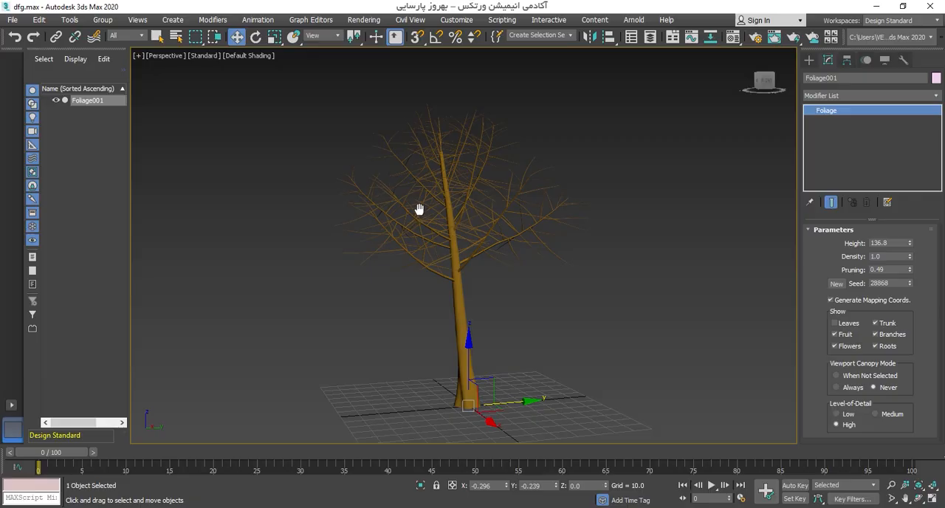
click(848, 323)
Step: Hide the elm's trunk and show it again
scroll(567, 275, up, 4)
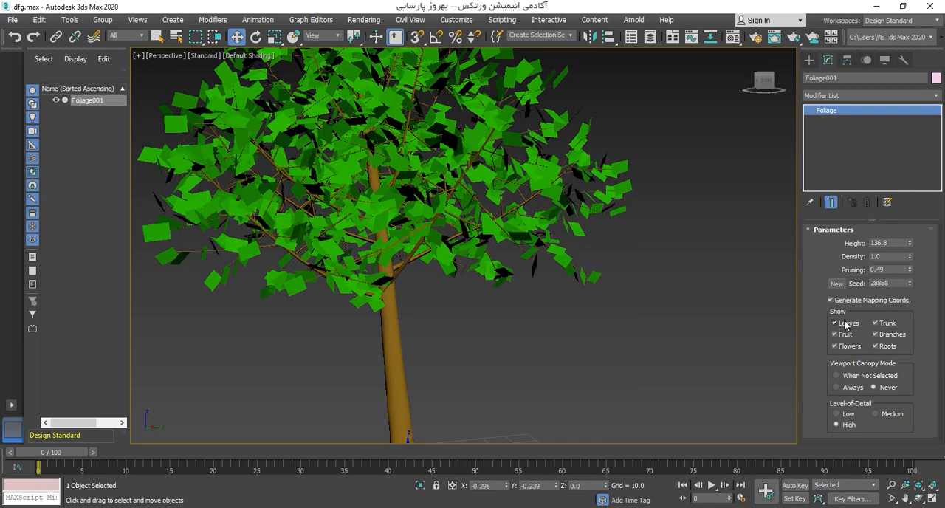
middle_drag(473, 228, 511, 264)
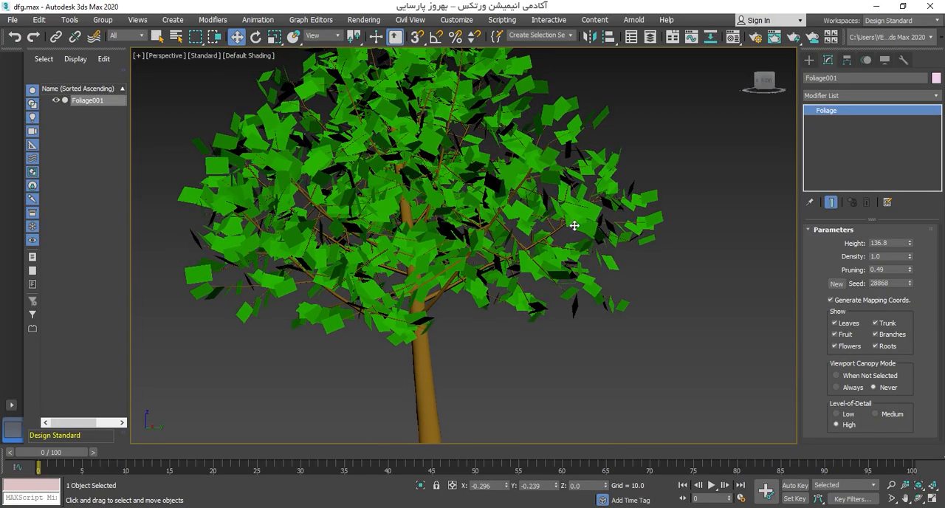
click(895, 325)
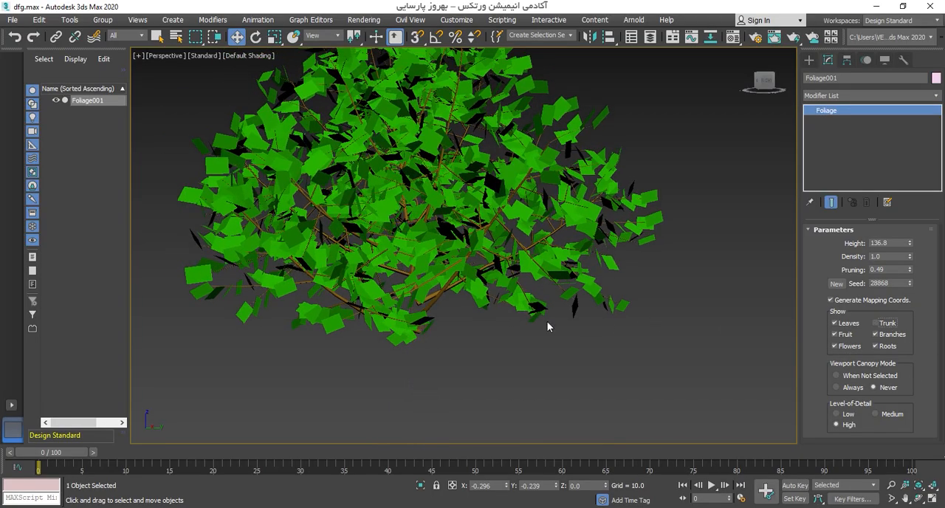
scroll(547, 321, down, 4)
click(876, 322)
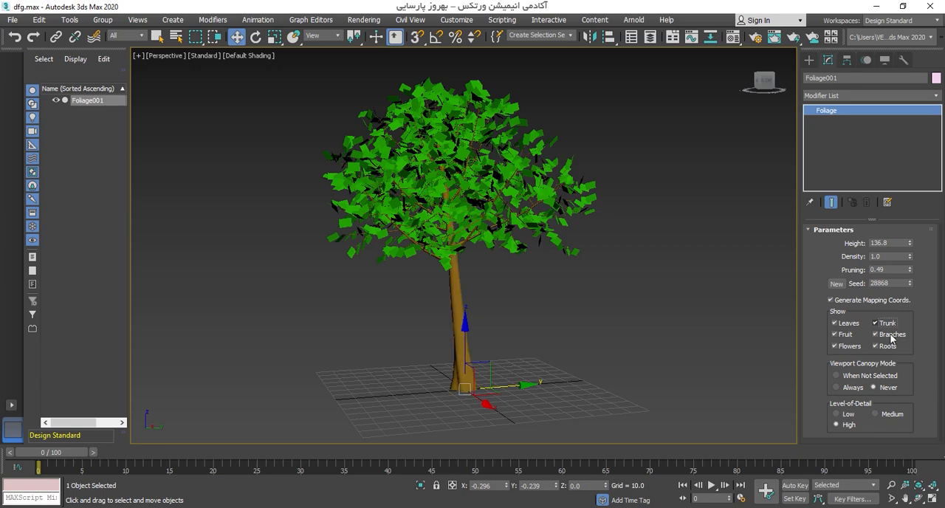
Step: Hide the elm's branches, view the tree from near and far, and show them again
click(892, 336)
scroll(525, 215, up, 4)
scroll(544, 200, down, 10)
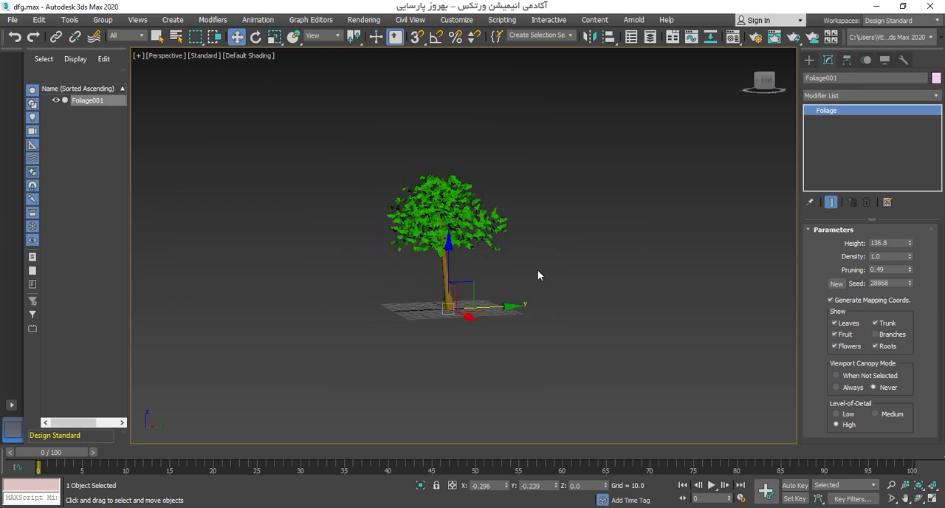
middle_drag(540, 274, 447, 239)
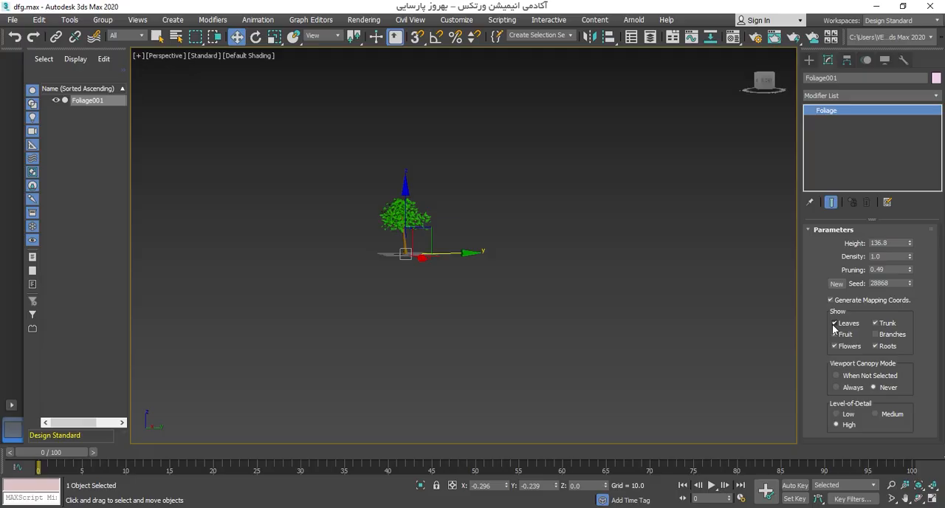
key(z)
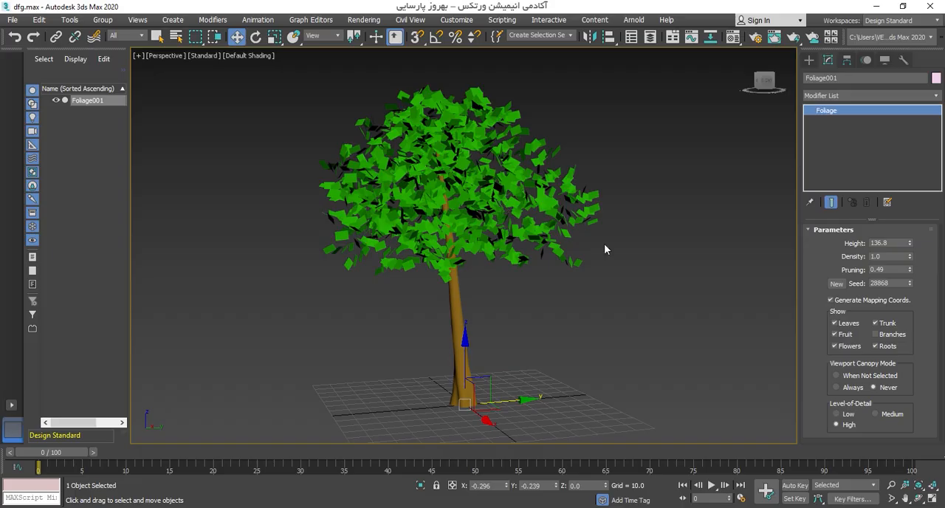
click(875, 335)
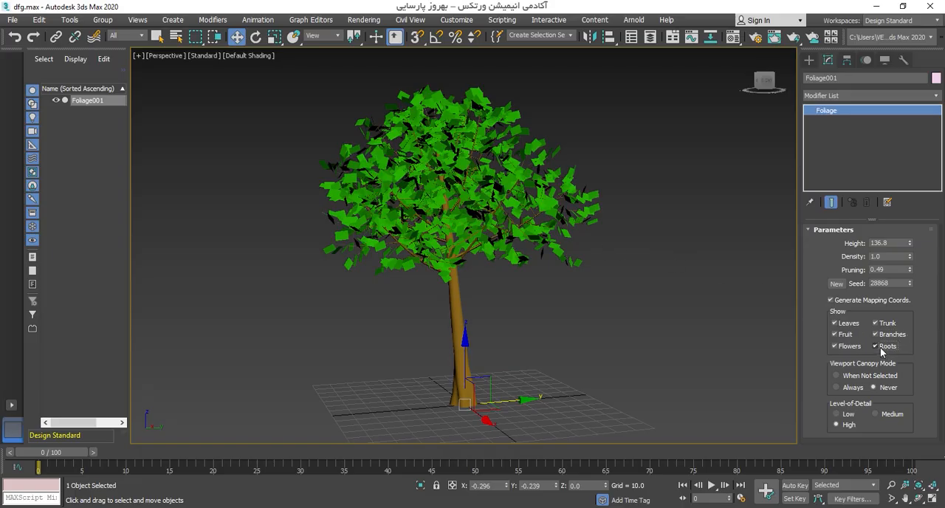
Step: Set the elm's viewport canopy mode to When Not Selected and deselect the tree
scroll(669, 386, down, 3)
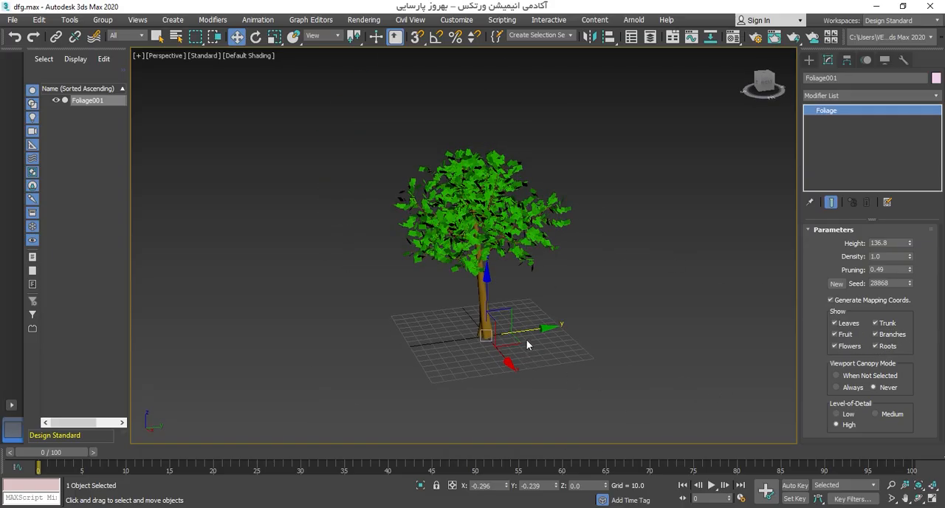
scroll(526, 339, up, 3)
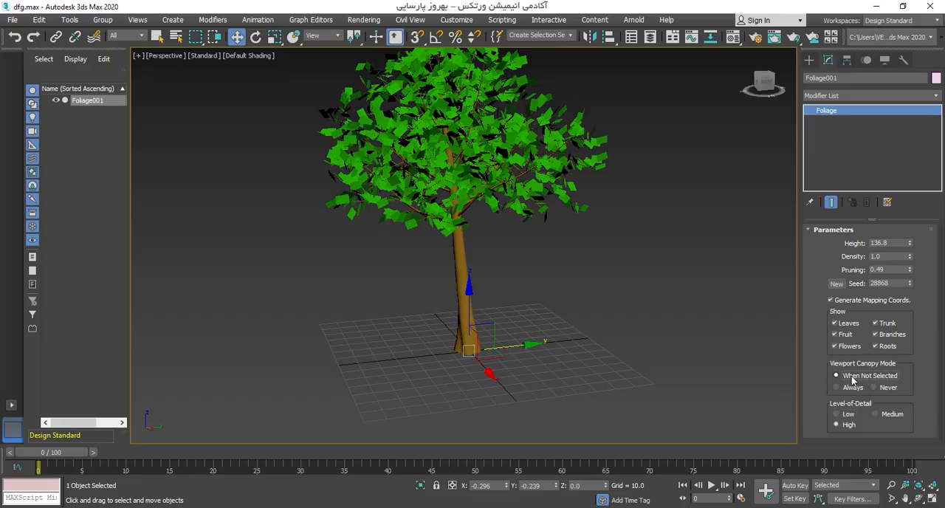
middle_drag(591, 282, 599, 318)
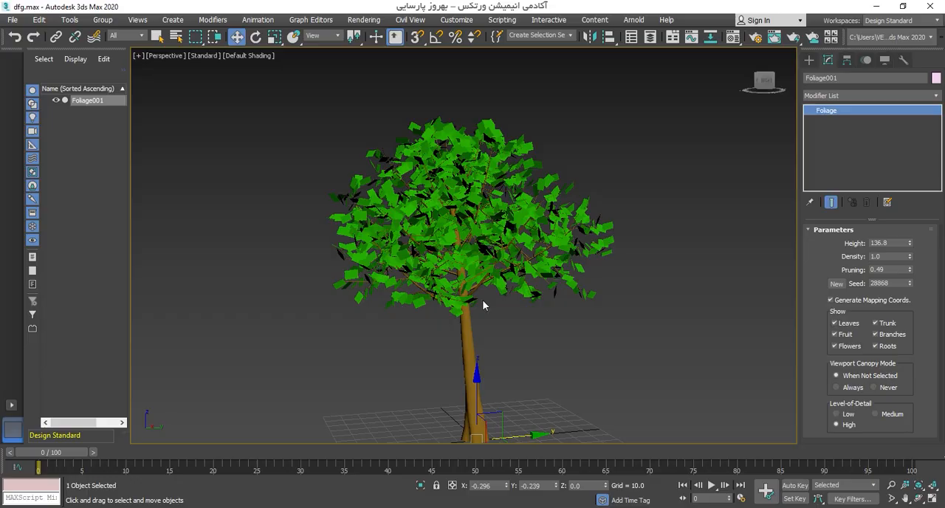
alt+middle_drag(481, 306, 440, 117)
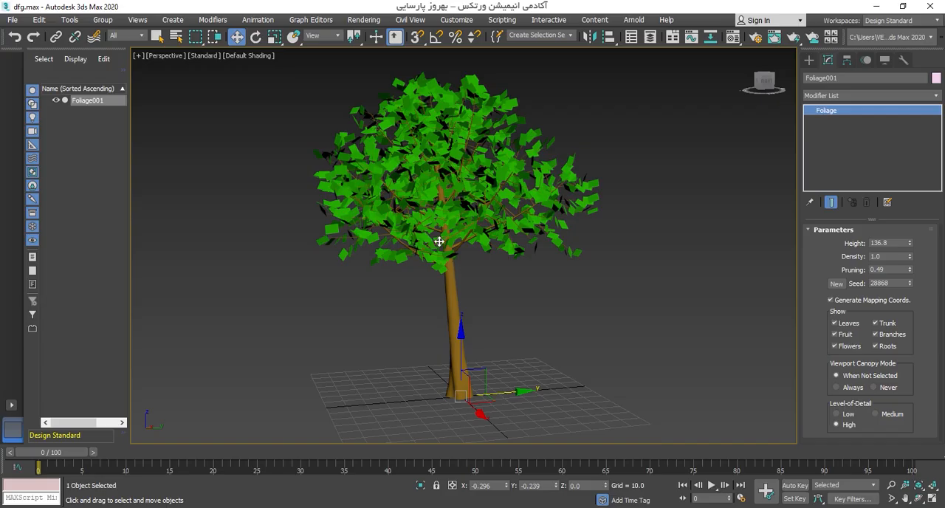
click(702, 272)
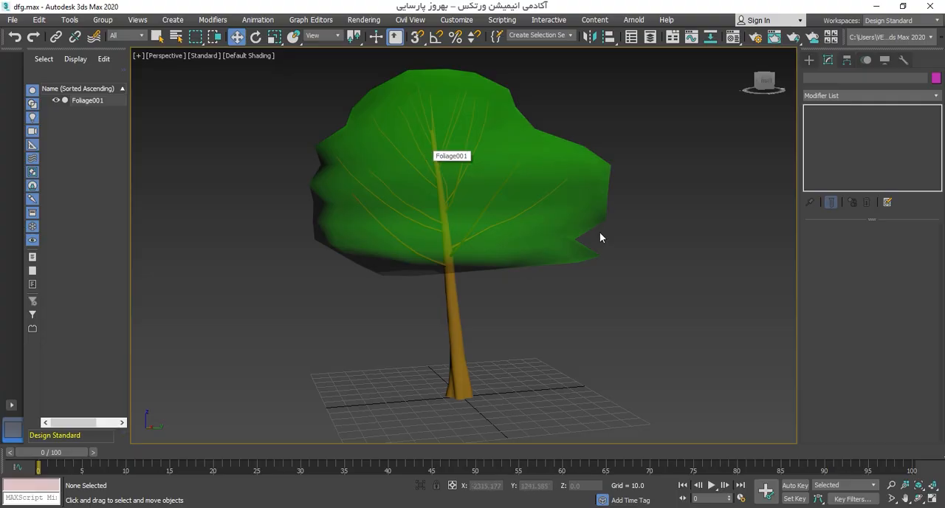
Step: Examine the elm's canopy shell with edged faces on and off, and compare the tree selected and unselected
key(F4)
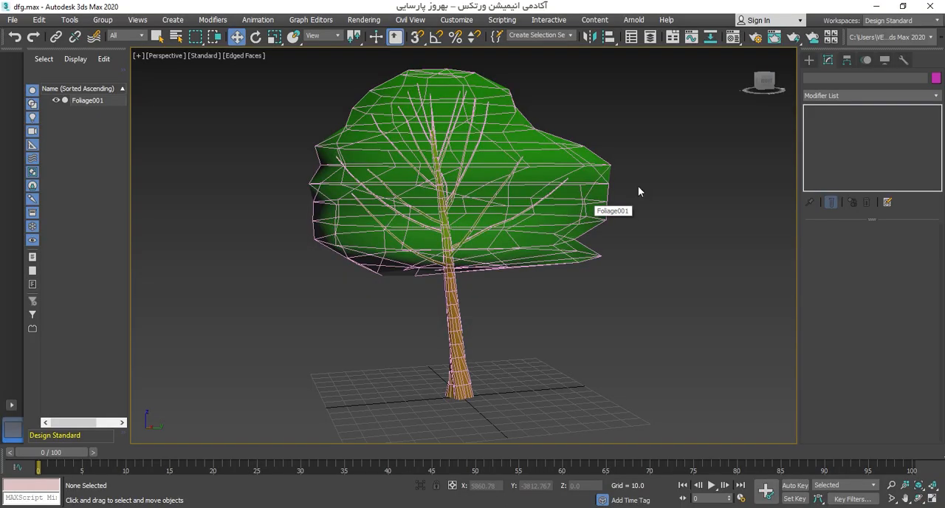
key(F4)
click(553, 204)
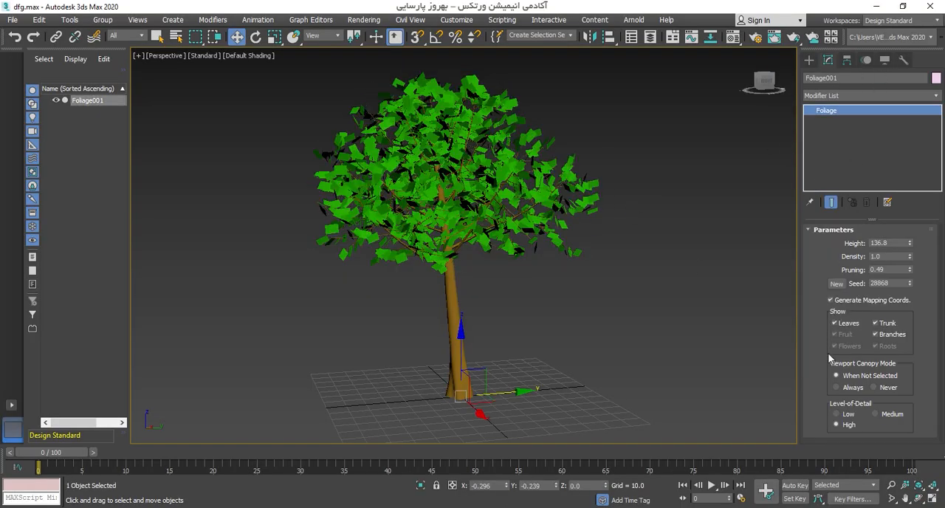
alt+middle_drag(567, 265, 593, 285)
alt+middle_drag(447, 148, 533, 249)
click(670, 295)
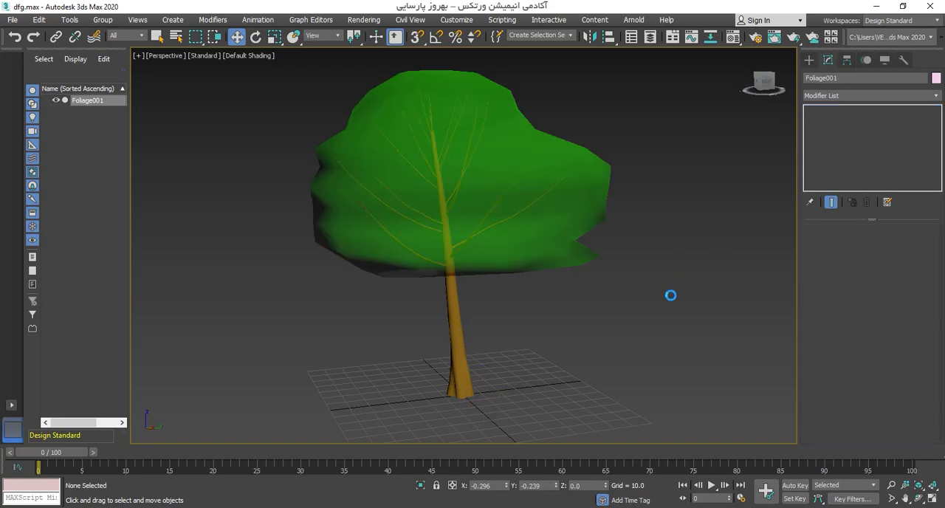
Step: Try the canopy mode Always on the selected elm and set it to Never
click(427, 122)
click(848, 387)
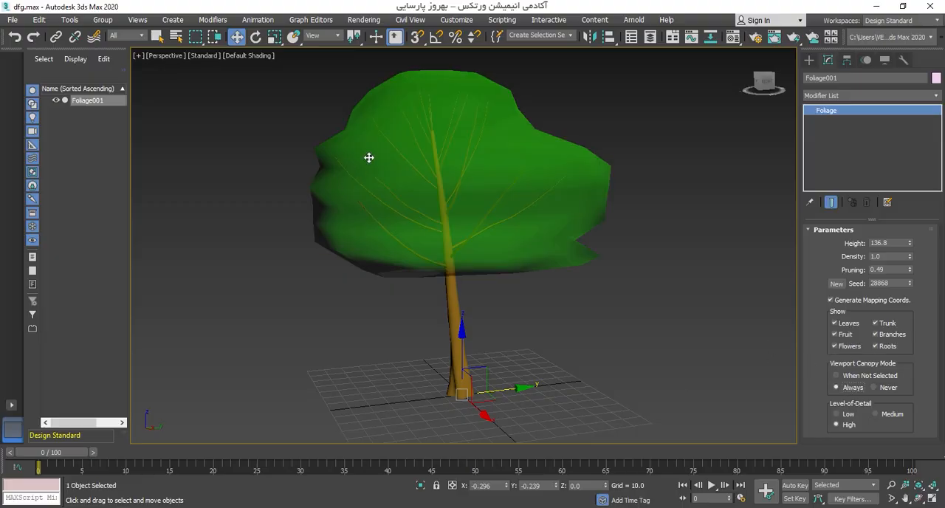
click(879, 388)
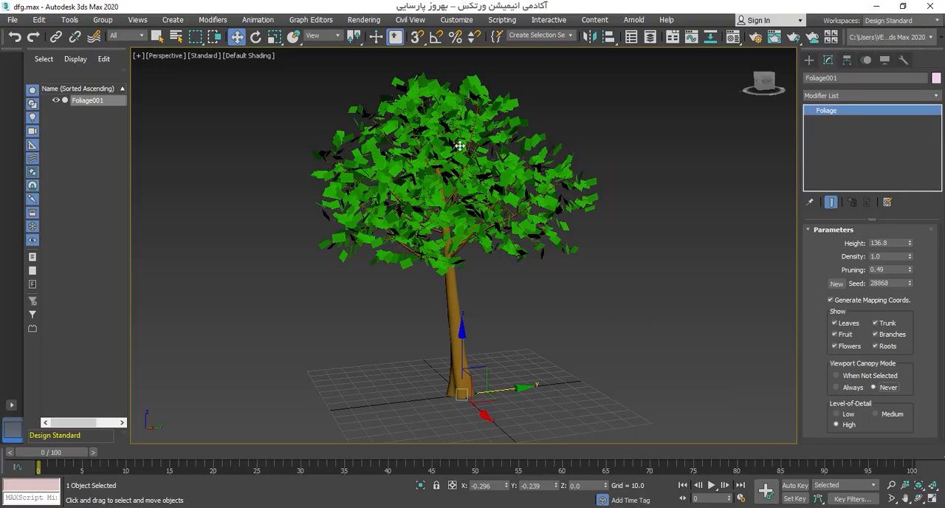
Step: Deselect and reselect the elm, and set its viewport canopy mode to When Not Selected
click(663, 241)
click(412, 149)
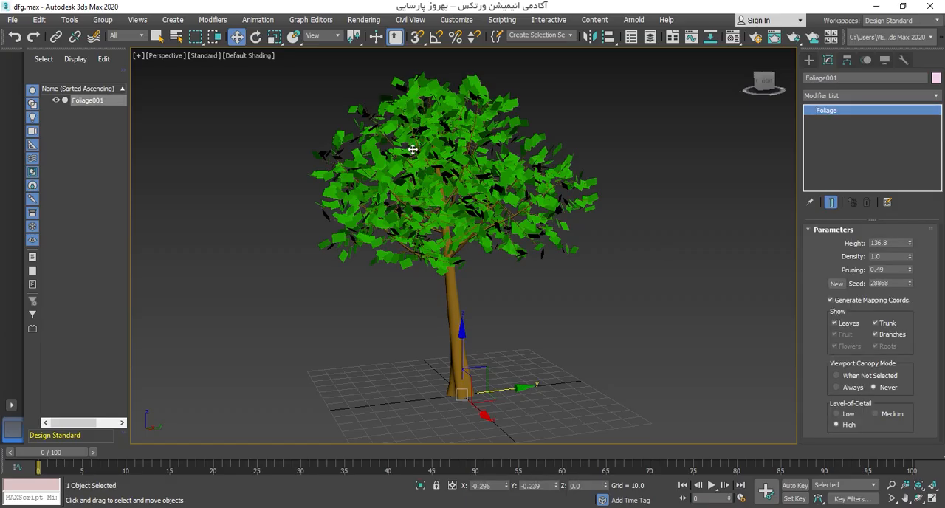
click(836, 375)
middle_drag(507, 212, 515, 180)
scroll(539, 238, up, 1)
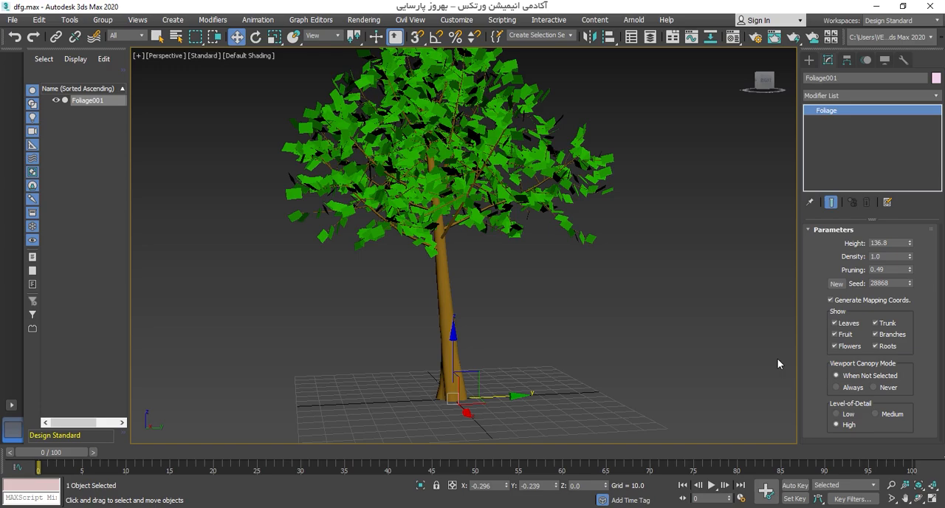
Step: Try the Low and Medium levels of detail on the elm, viewing the tree from several angles
click(853, 415)
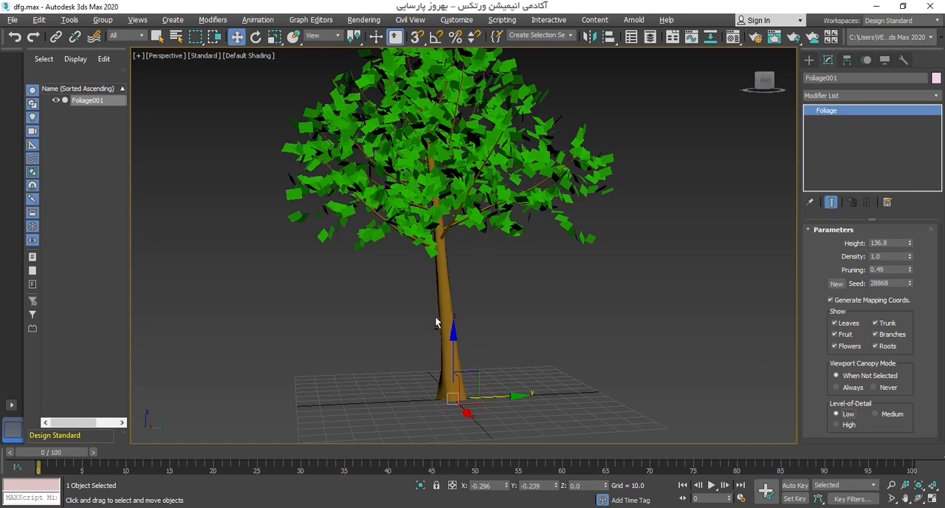
alt+middle_drag(436, 320, 512, 323)
alt+middle_drag(467, 237, 465, 310)
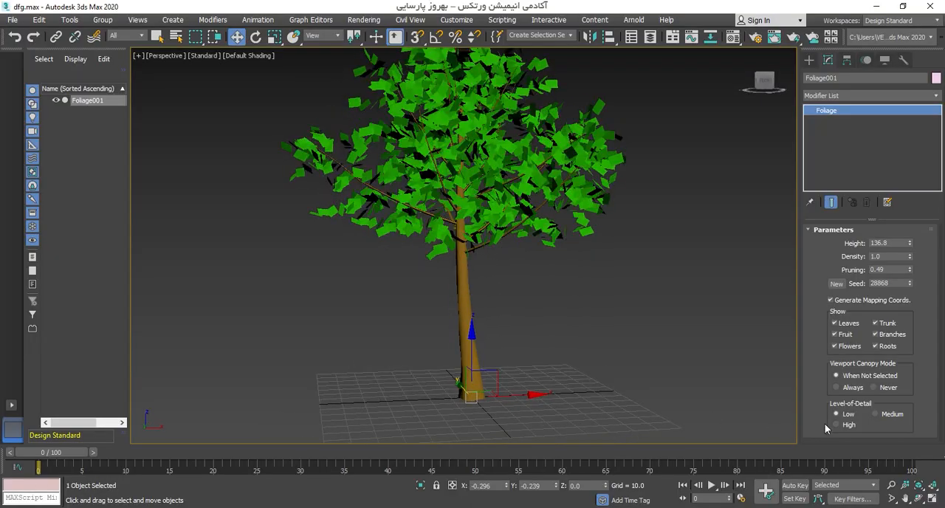
click(891, 413)
alt+middle_drag(517, 281, 547, 281)
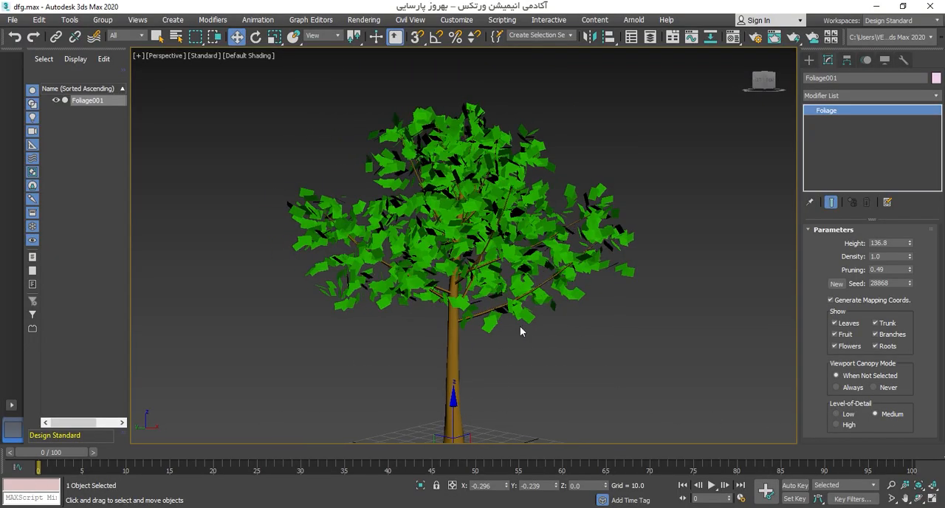
alt+middle_drag(521, 327, 574, 311)
Step: Set the elm's level of detail to High and examine its crown and trunk base
click(845, 425)
scroll(484, 249, up, 4)
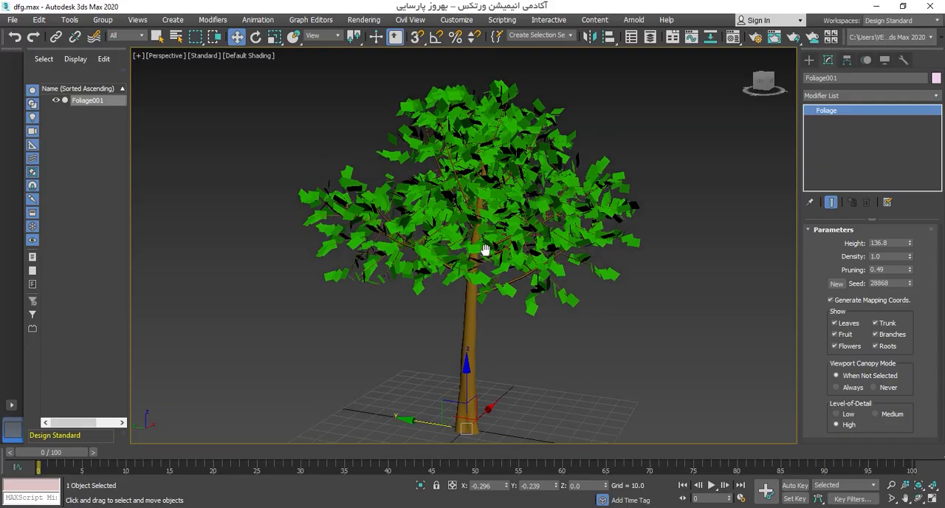
middle_drag(350, 243, 513, 151)
alt+middle_drag(513, 273, 512, 303)
scroll(468, 308, up, 4)
alt+middle_drag(428, 299, 461, 289)
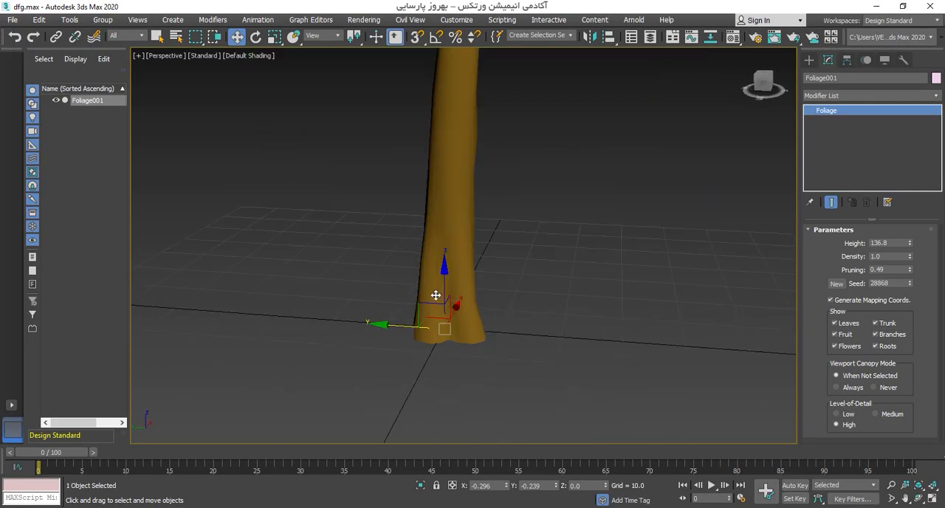
scroll(483, 251, down, 8)
alt+middle_drag(516, 251, 587, 251)
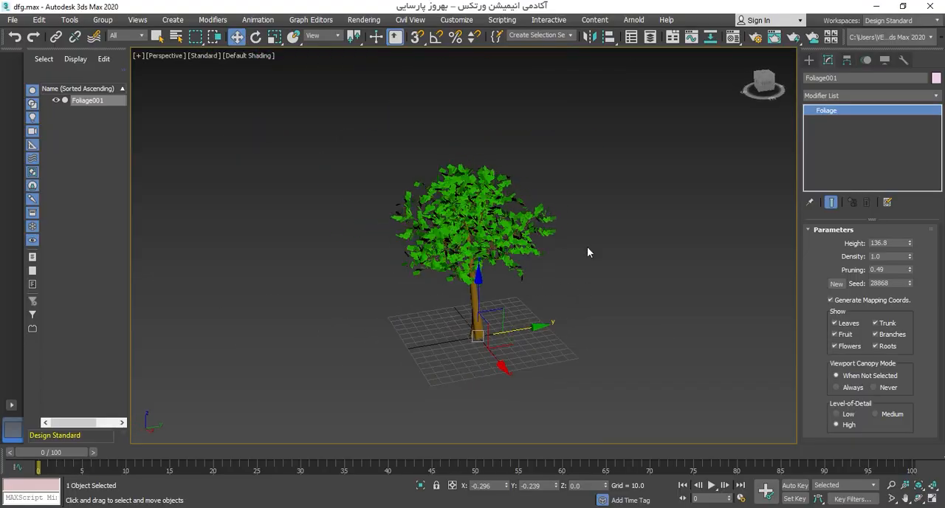
Step: Browse the favorite foliage plants without placing one, and delete the elm from the scene
click(810, 60)
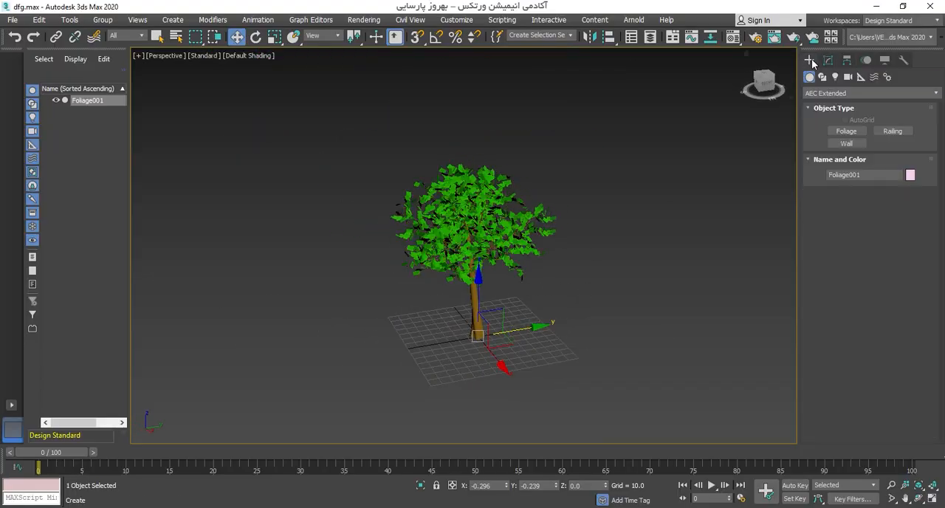
click(846, 131)
drag(909, 244, 912, 367)
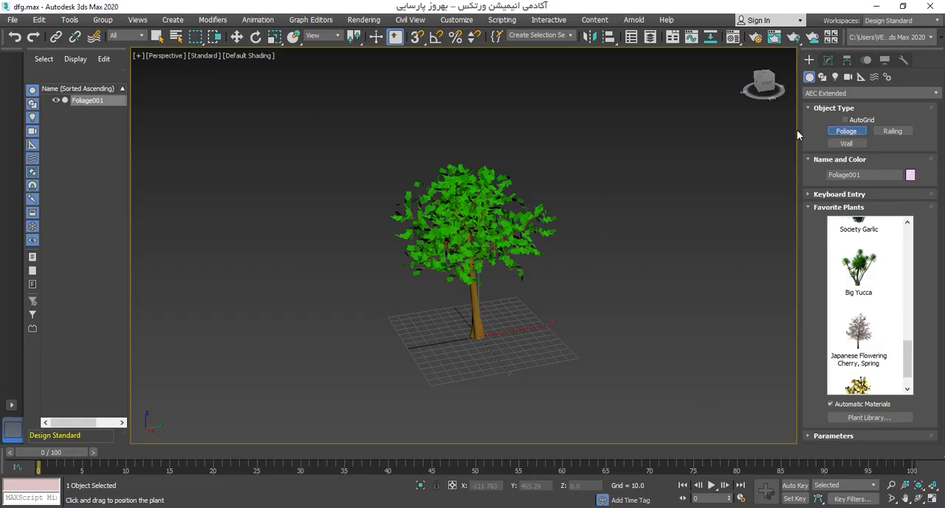
key(w)
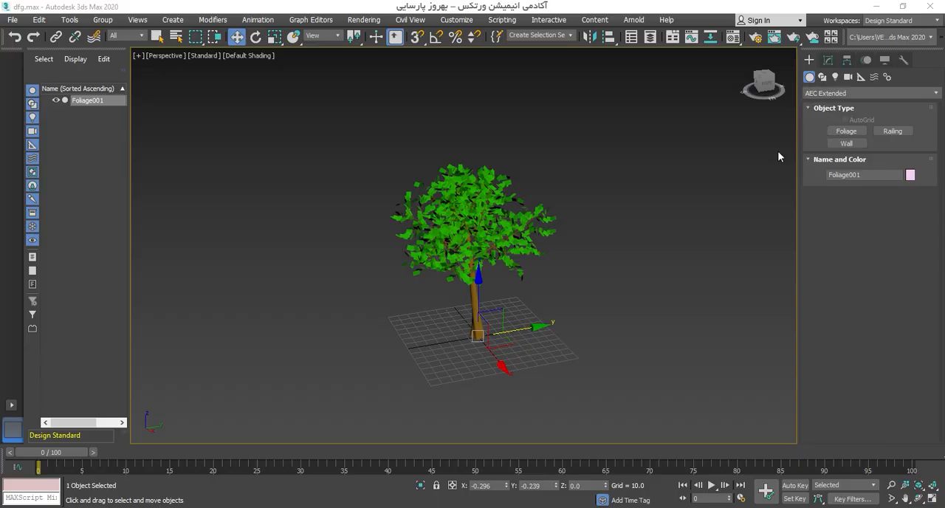
drag(639, 138, 418, 313)
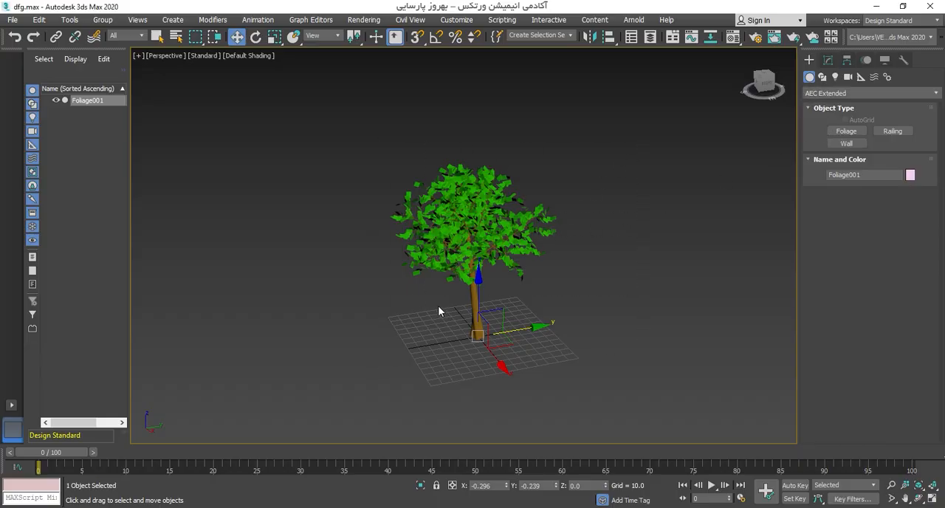
key(Delete)
Step: Draw the first three connected segments of an AEC Extended wall, 5 wide and 96 high, starting at the grid's far corner
click(846, 143)
scroll(520, 209, up, 5)
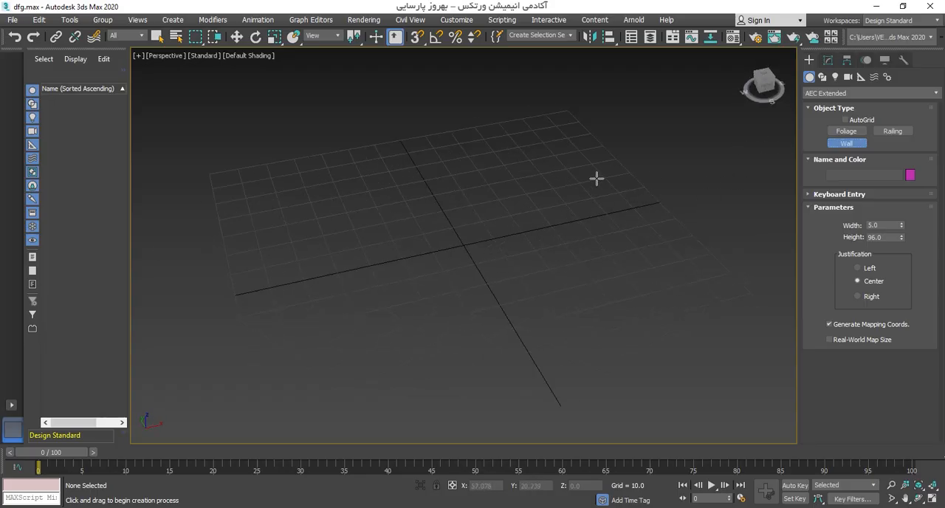
mouse_move(507, 221)
alt+middle_down()
mouse_move(398, 265)
mouse_move(880, 145)
mouse_move(502, 234)
alt+middle_up()
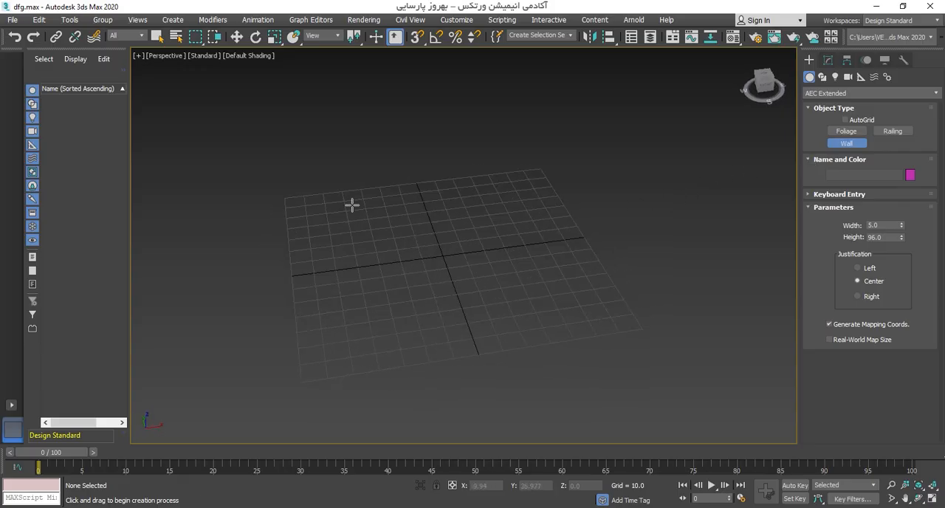
click(302, 196)
click(533, 178)
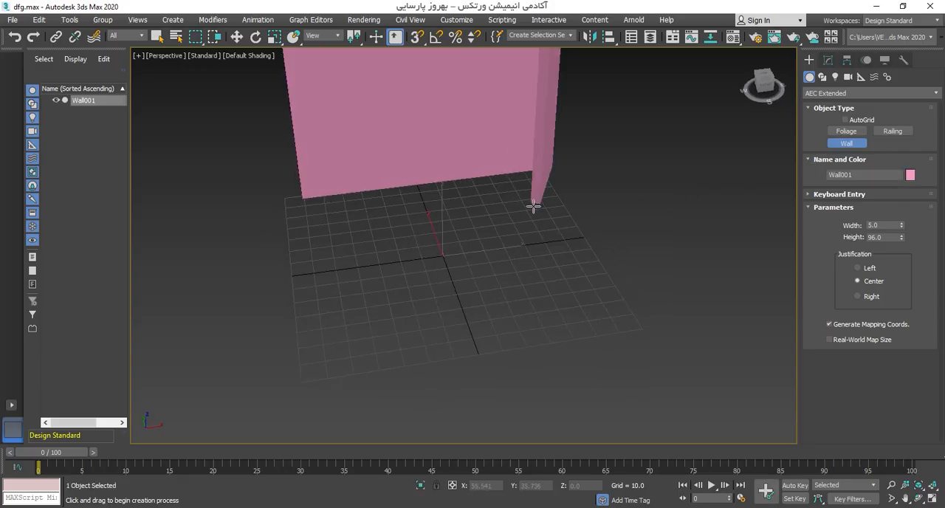
scroll(533, 205, down, 4)
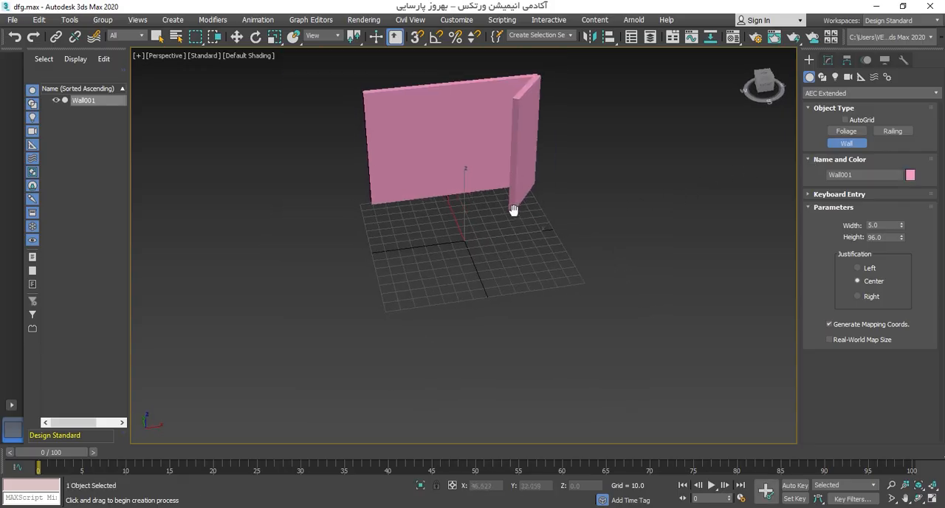
click(592, 281)
click(322, 357)
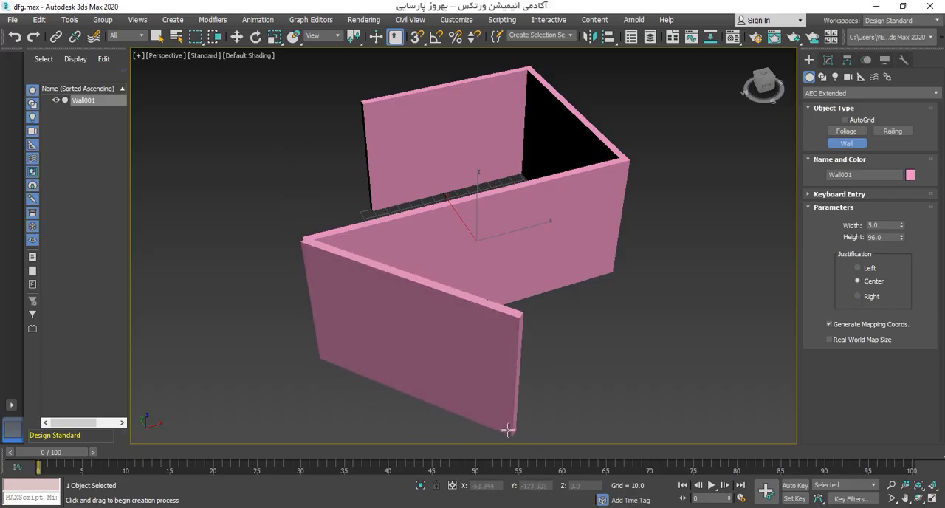
Step: Continue the wall with three more segments, forming a short side, a long run and an end section, and finish it
click(451, 432)
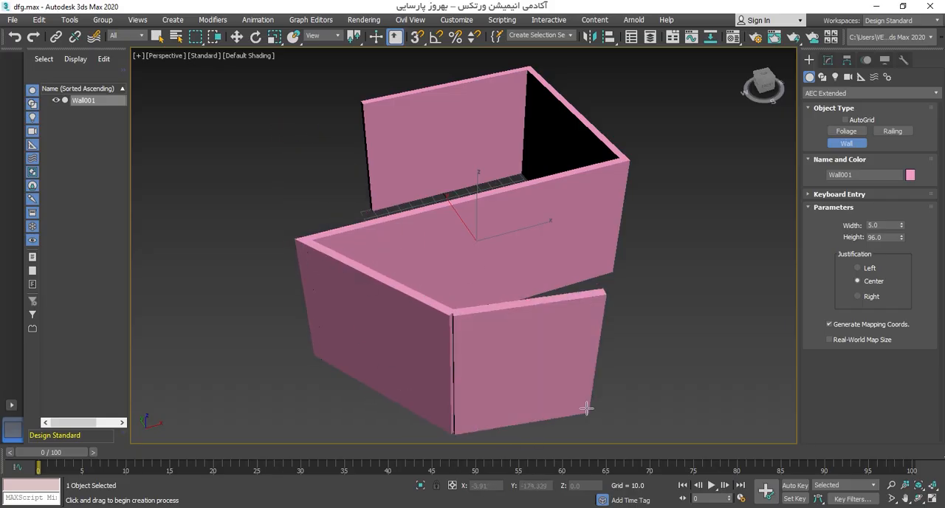
scroll(489, 364, down, 4)
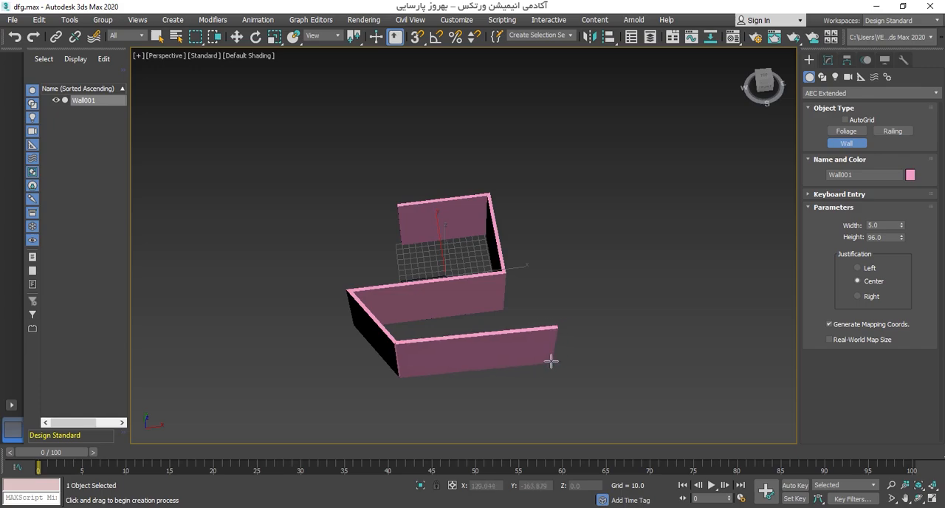
alt+middle_drag(551, 361, 608, 314)
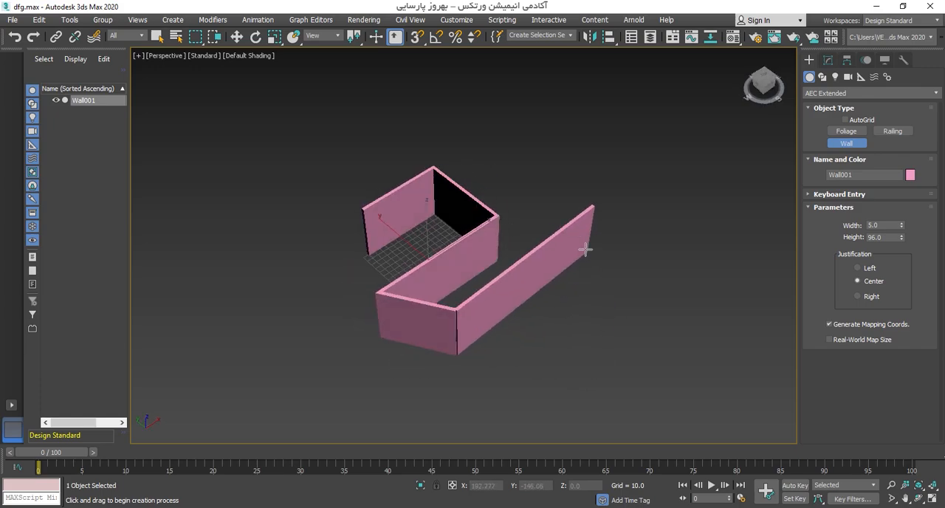
click(597, 254)
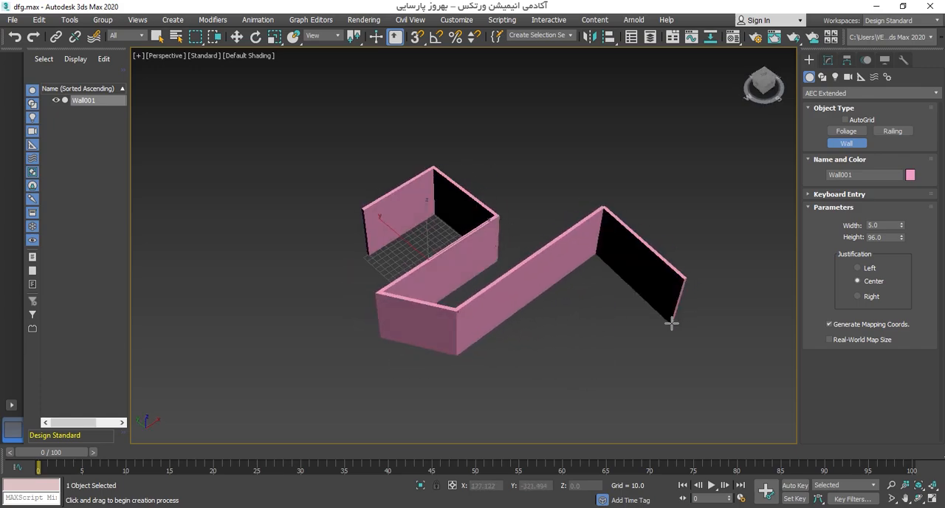
click(671, 323)
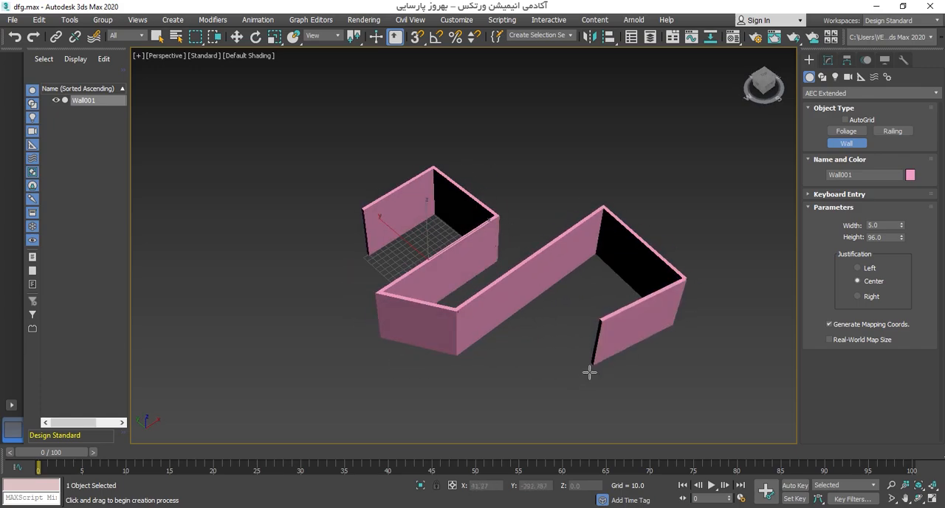
right_click(648, 355)
alt+middle_drag(576, 312, 554, 339)
scroll(524, 315, up, 3)
key(w)
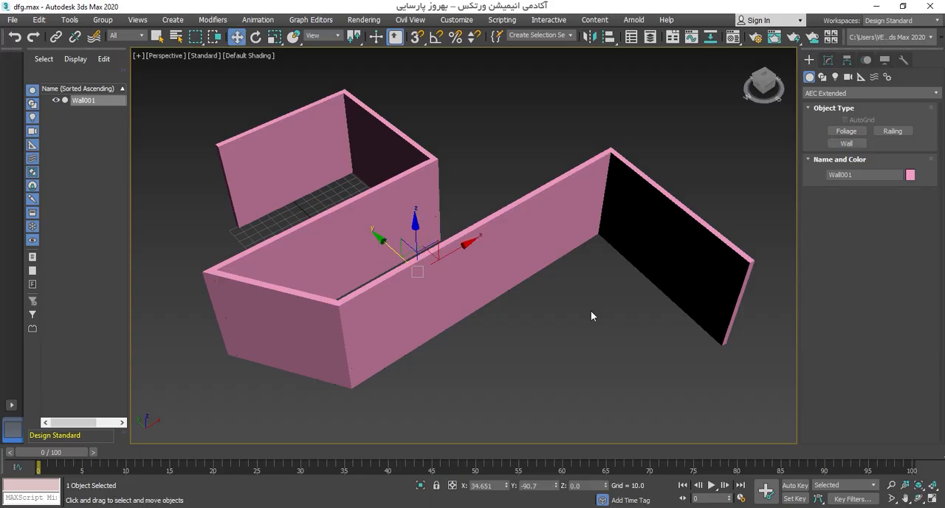
Step: Enter the wall's vertex editing, try moving the corner before its last segment, and turn on see-through display
click(828, 60)
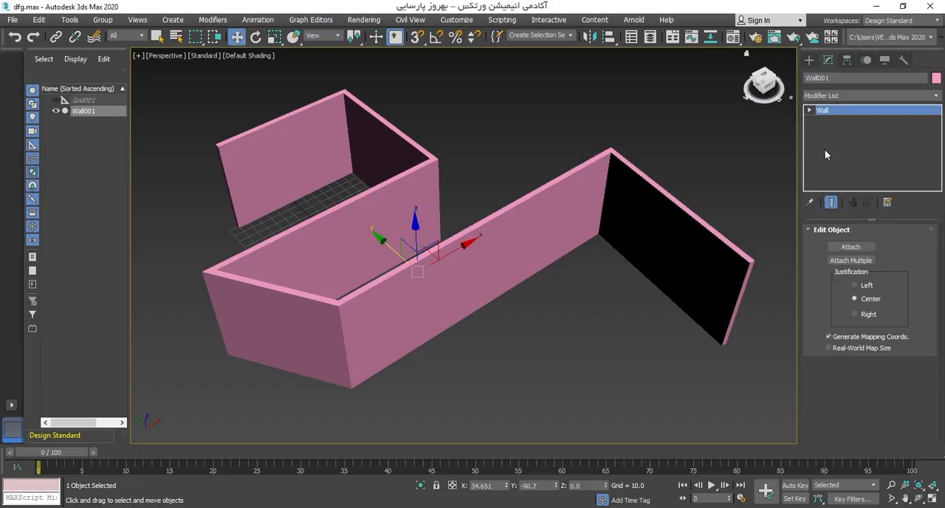
click(810, 110)
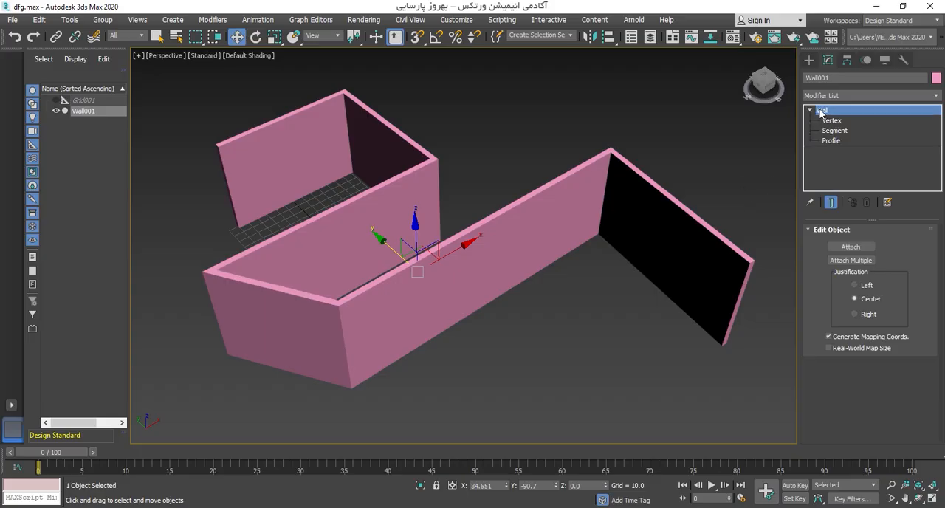
click(837, 123)
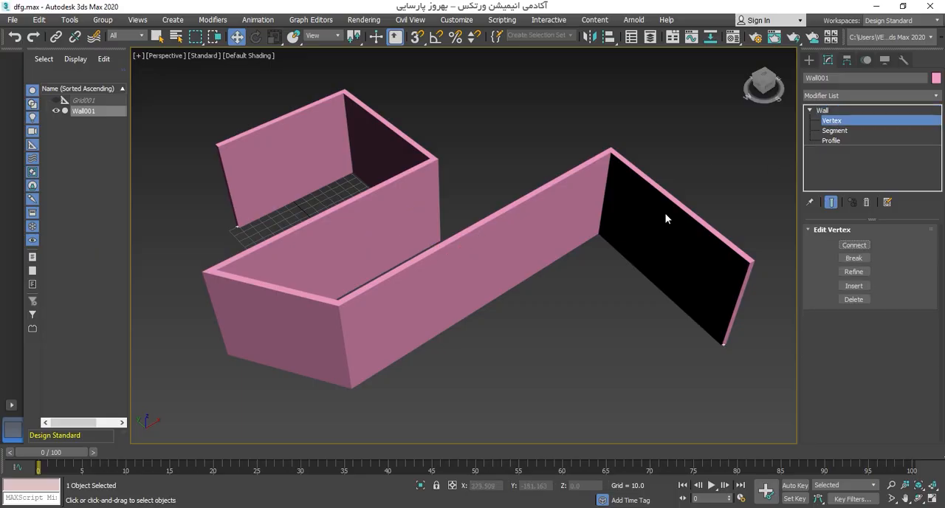
alt+middle_drag(665, 216, 654, 246)
click(607, 237)
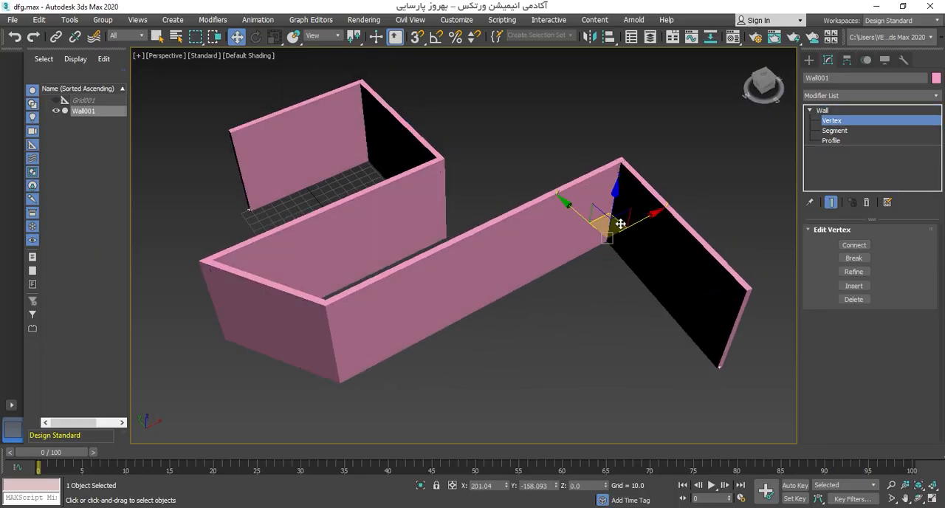
drag(607, 226, 535, 253)
key(alt+x)
Step: Try moving the inner corner vertex between the wall's second and third segments, and cancel the move
alt+middle_drag(544, 262, 441, 235)
drag(459, 232, 480, 207)
right_click(480, 208)
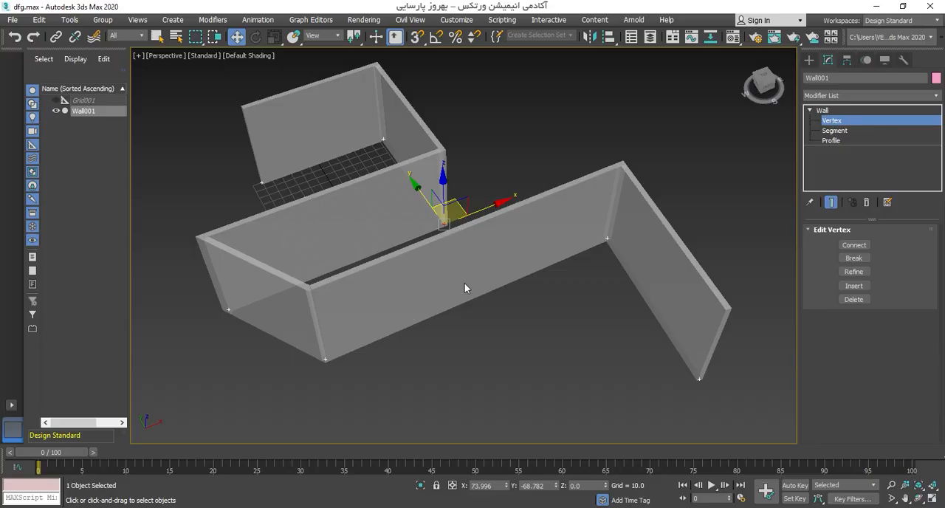
alt+middle_drag(464, 288, 497, 283)
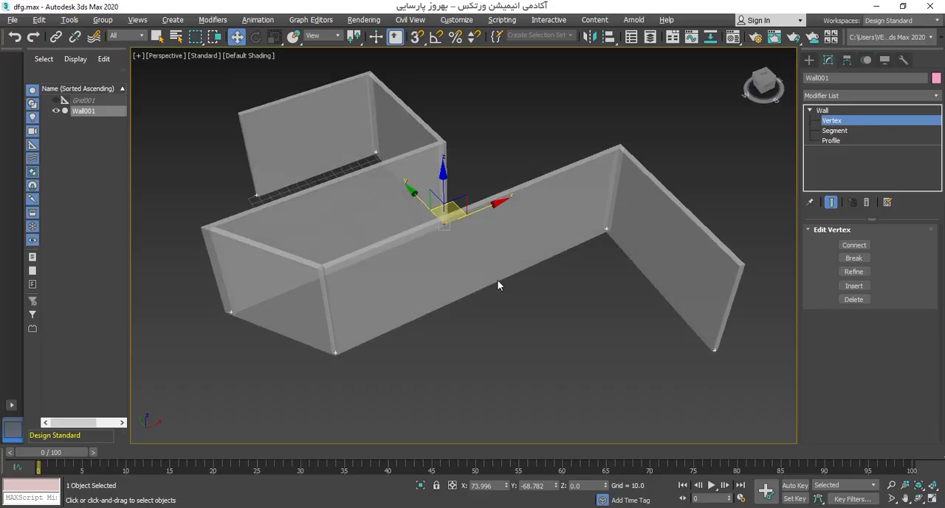
Step: Set the wall's last segment to a width of 11.248, undo a trial height of 152.64, and leave segment editing
click(834, 131)
drag(668, 270, 667, 271)
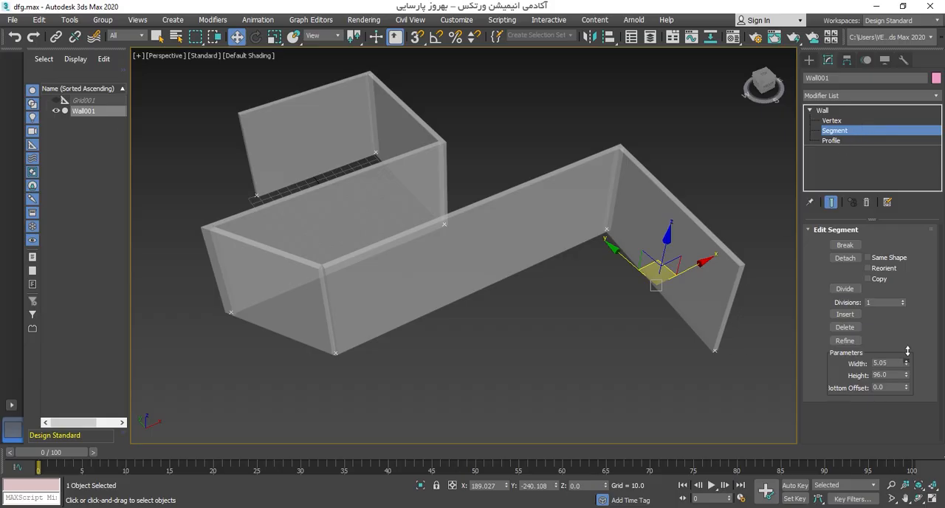
drag(907, 352, 907, 328)
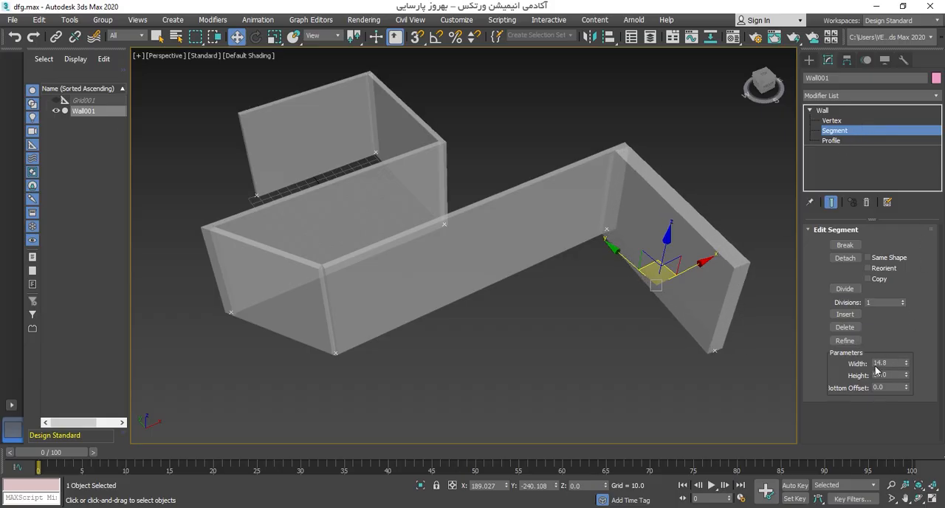
drag(906, 361, 905, 340)
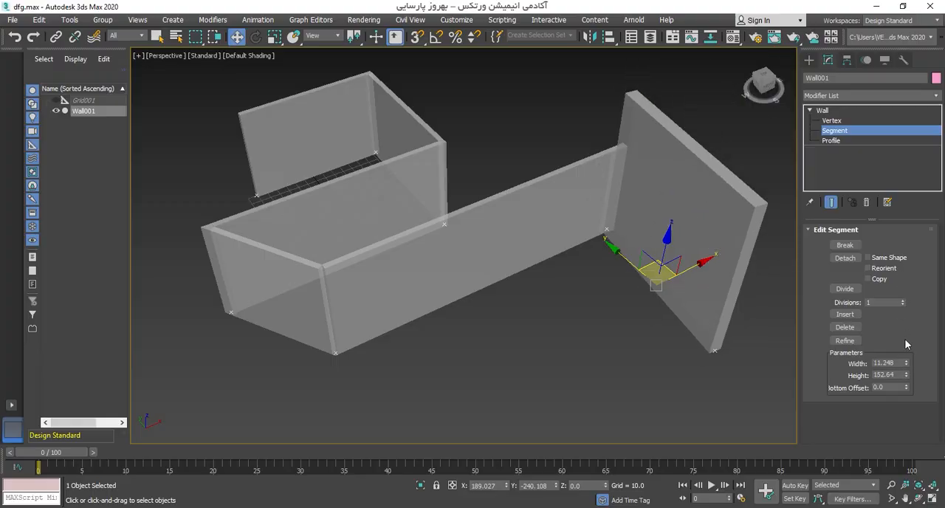
key(ctrl+z)
alt+middle_drag(589, 278, 716, 213)
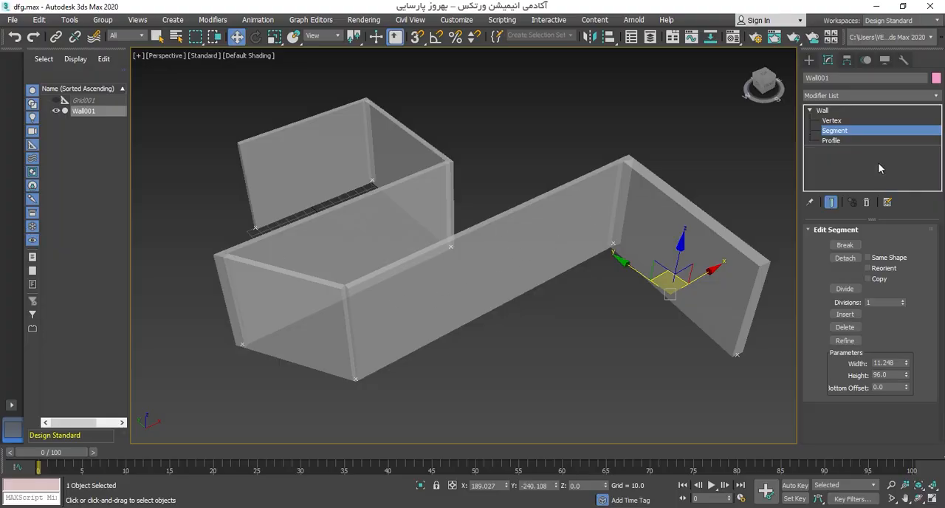
click(867, 131)
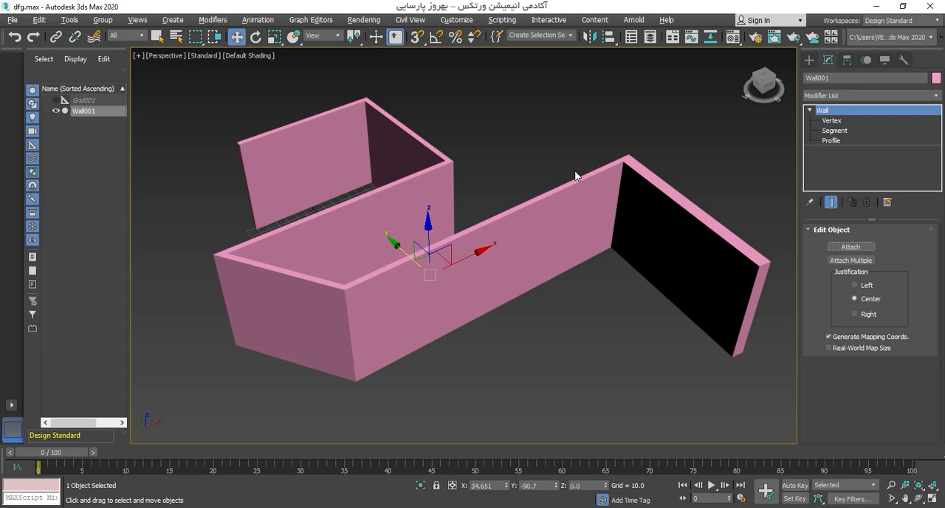
middle_drag(561, 258, 554, 256)
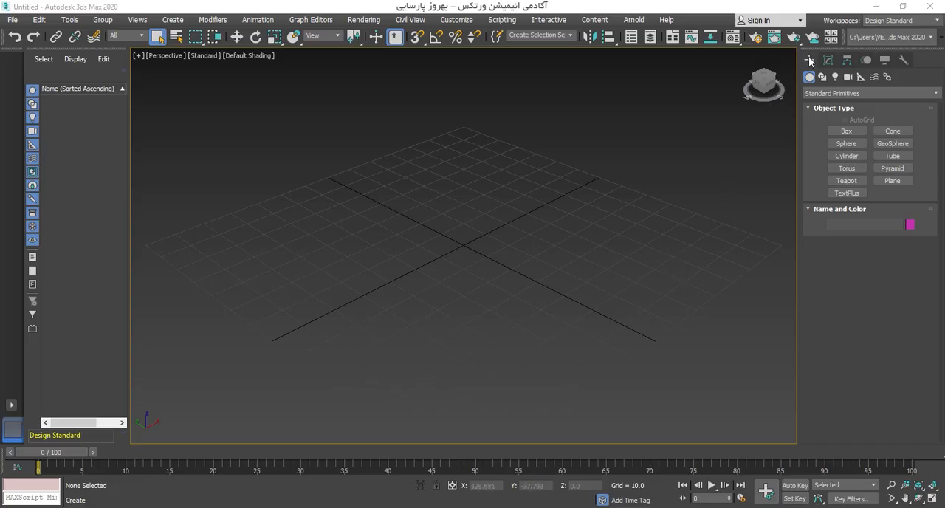
Step: Create a pivot door on the grid about 44.4 wide, 6.8 deep and 74.4 high
click(938, 93)
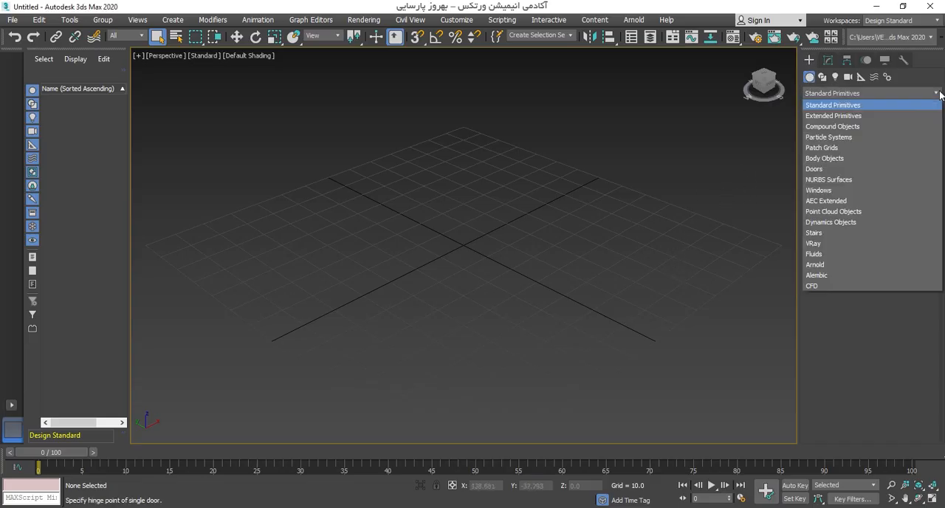
click(814, 170)
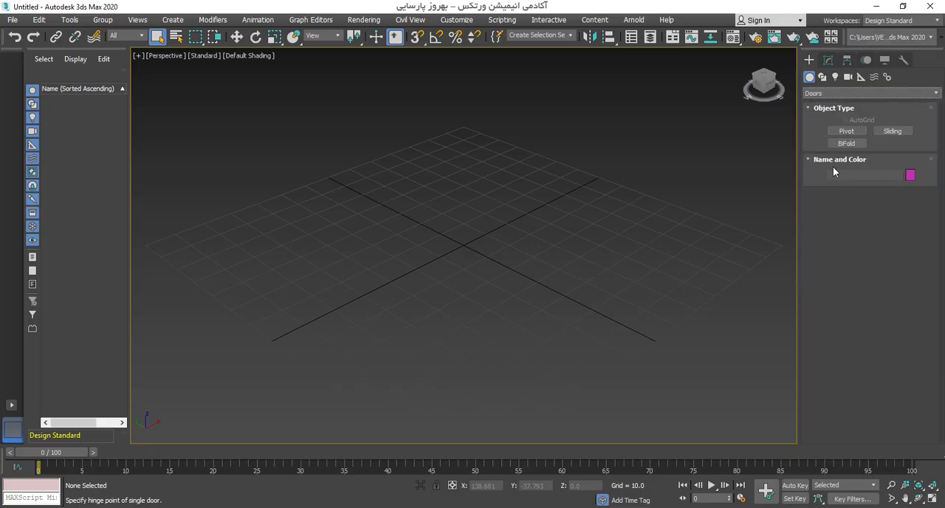
click(846, 132)
alt+middle_drag(605, 219, 653, 231)
alt+middle_drag(558, 196, 517, 247)
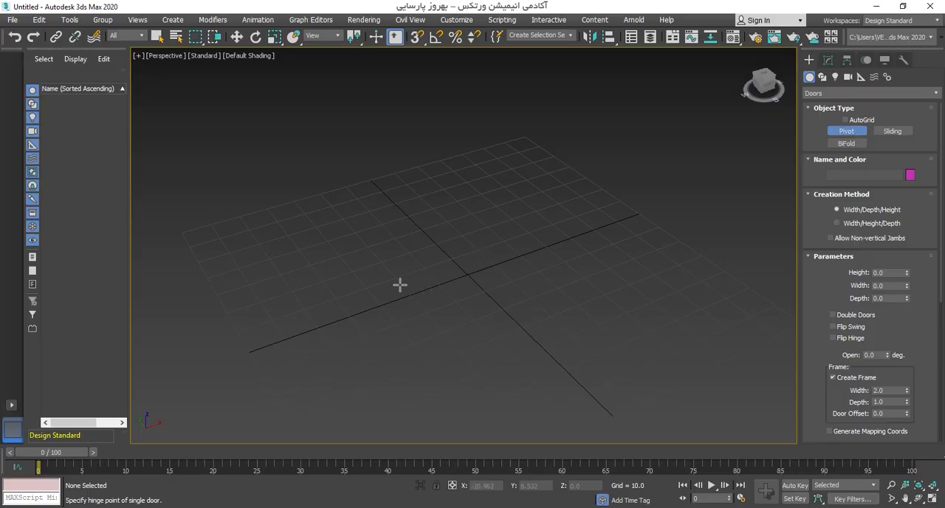
drag(407, 294, 535, 250)
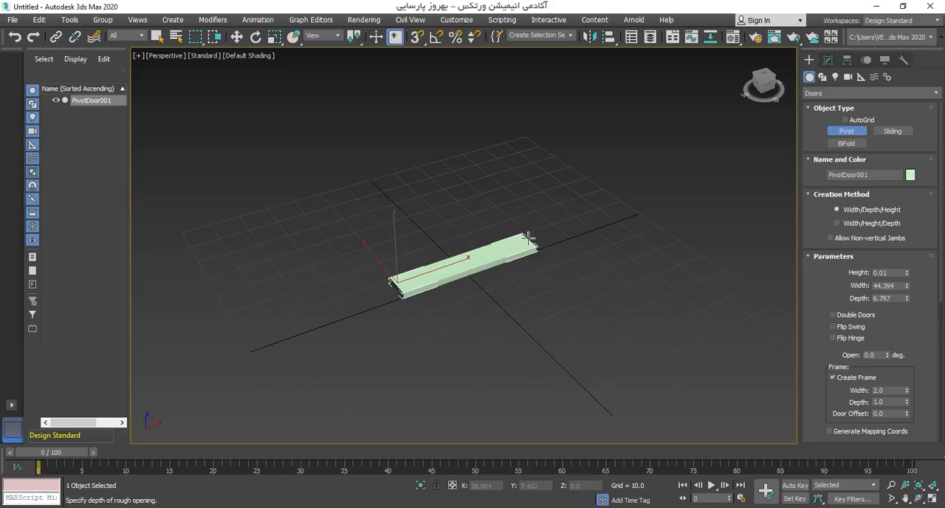
click(529, 237)
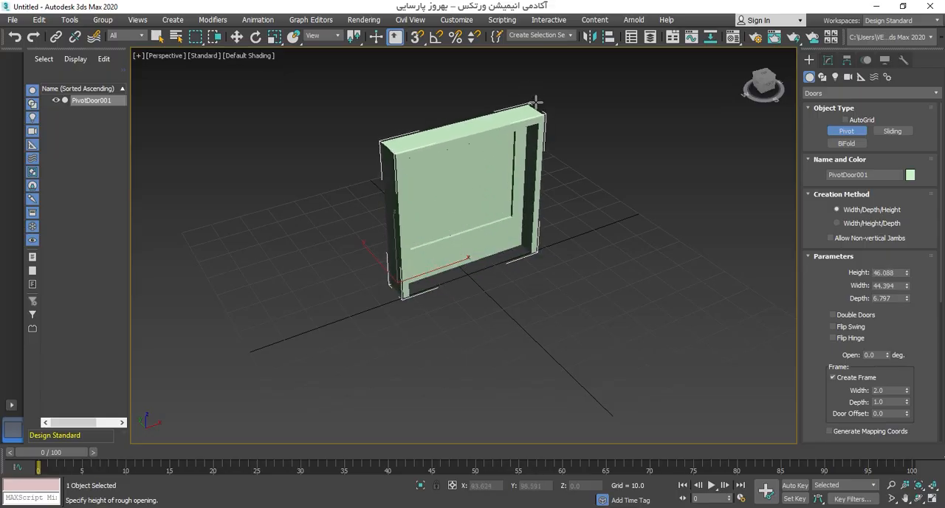
middle_drag(534, 101, 509, 221)
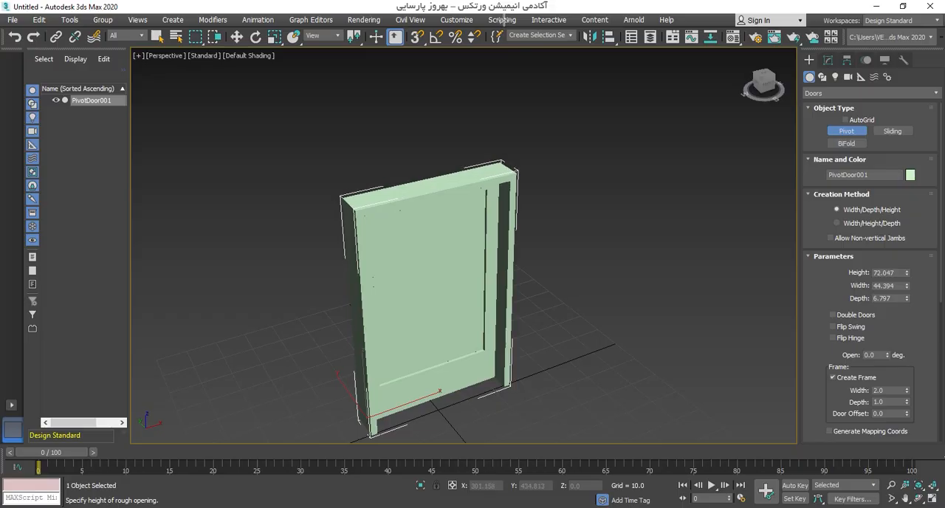
click(378, 20)
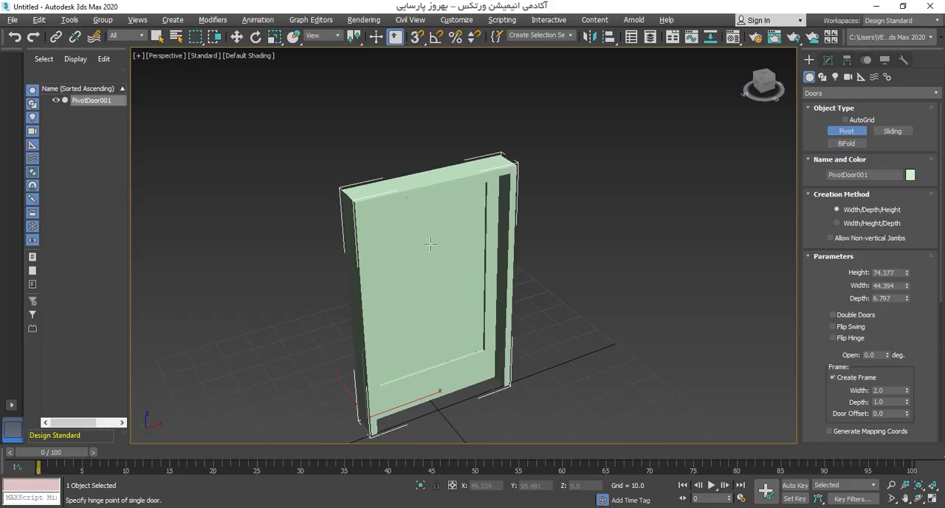
Step: Hide the selection brackets around the door and end door creation
mouse_move(431, 244)
alt+middle_down()
mouse_move(391, 214)
mouse_move(435, 227)
alt+middle_up()
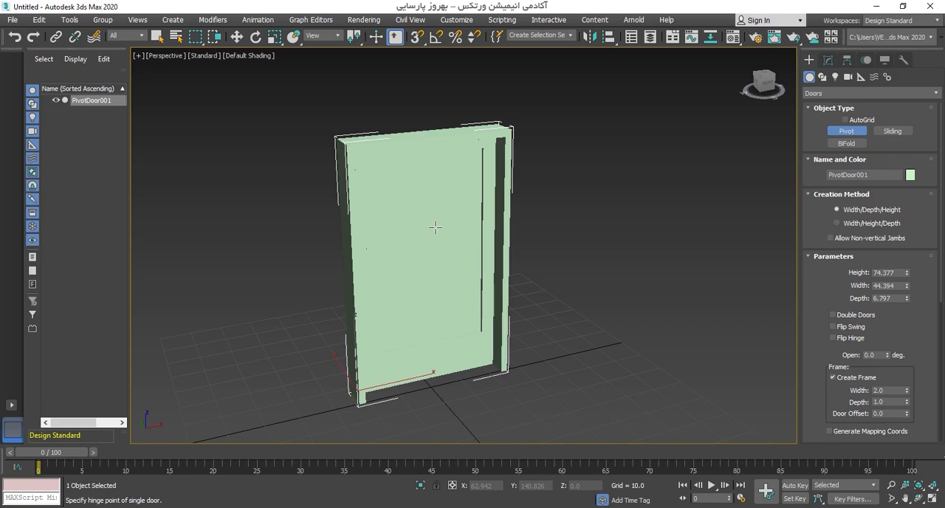
key(j)
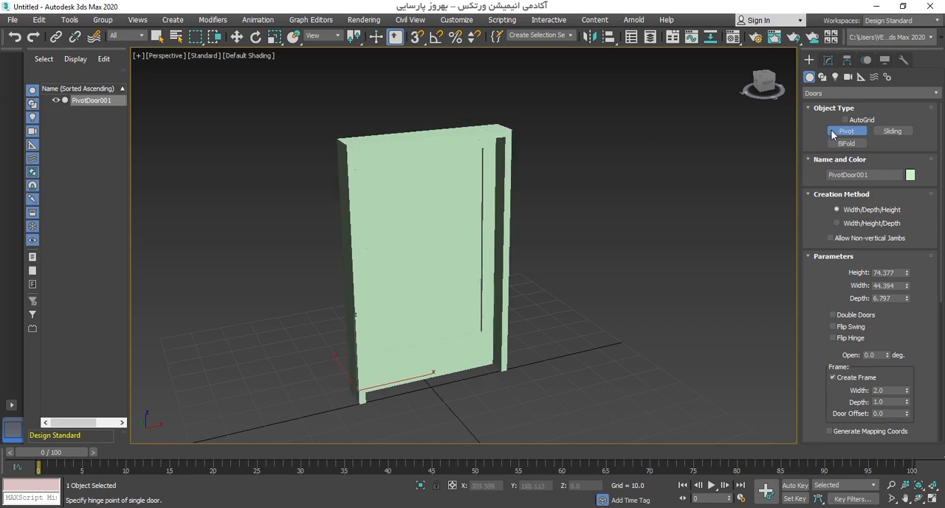
right_click(639, 200)
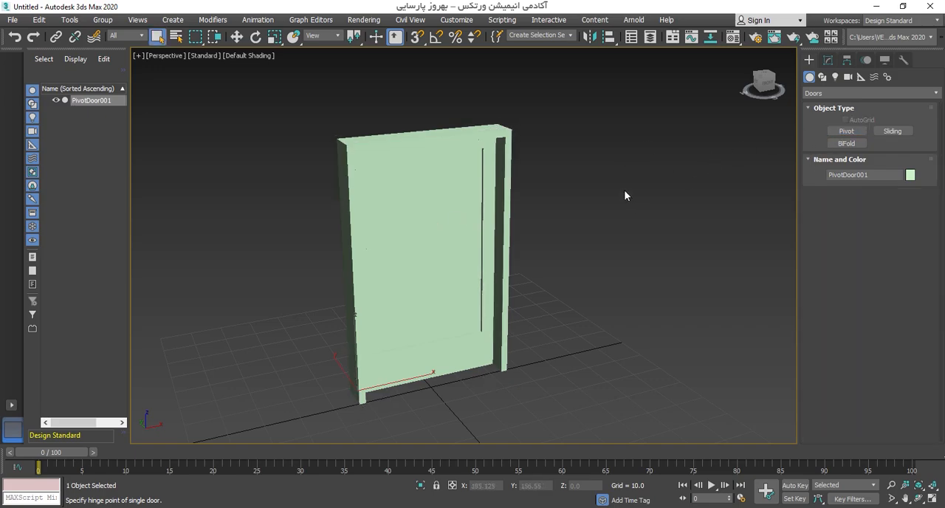
Step: Change the door's object colour to orange and display its edged faces
click(828, 60)
click(936, 79)
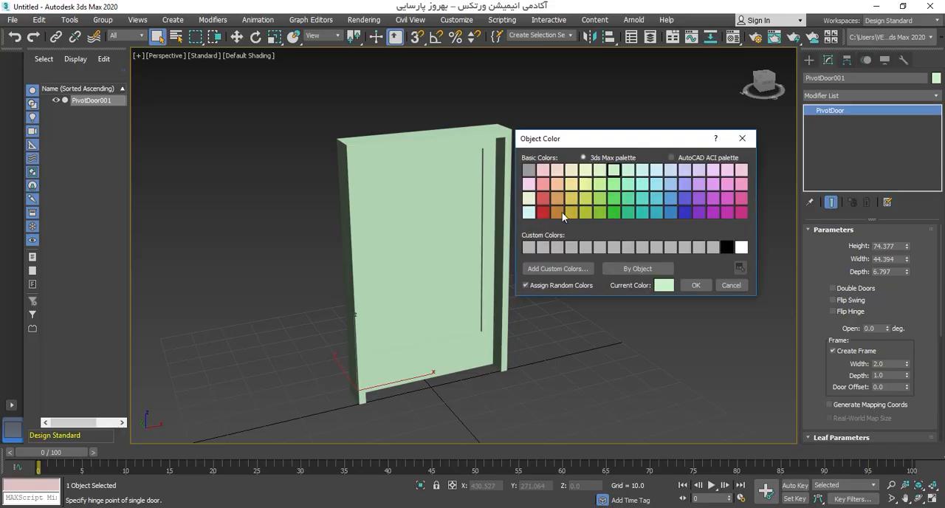
click(697, 285)
alt+middle_drag(480, 258, 432, 258)
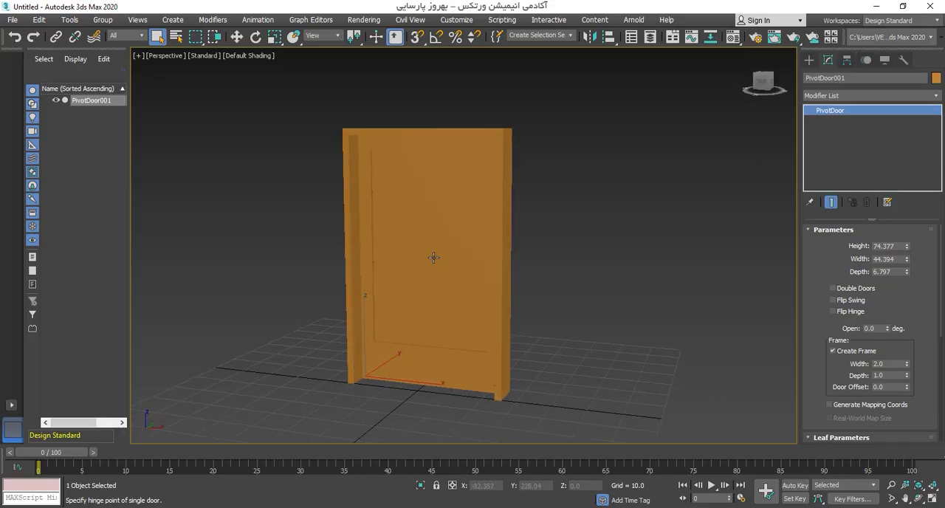
key(F4)
alt+middle_drag(386, 294, 456, 292)
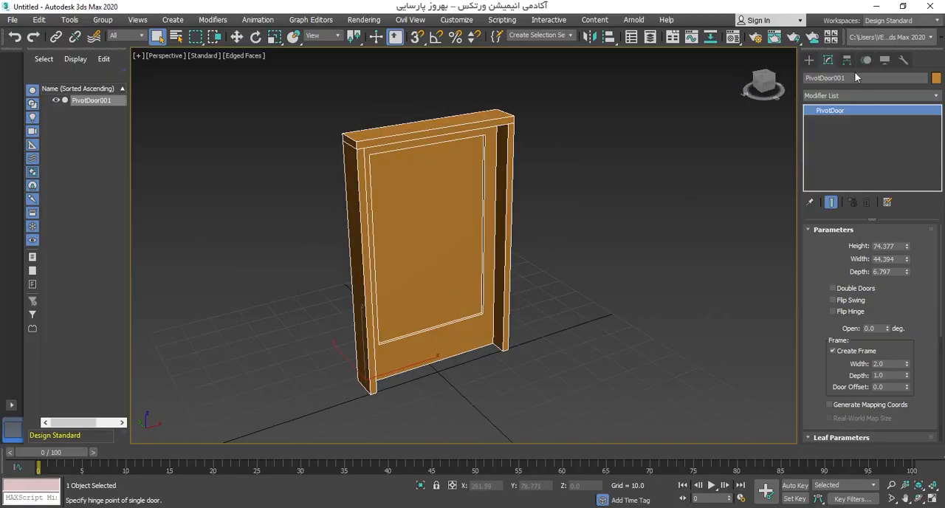
middle_drag(475, 236, 549, 254)
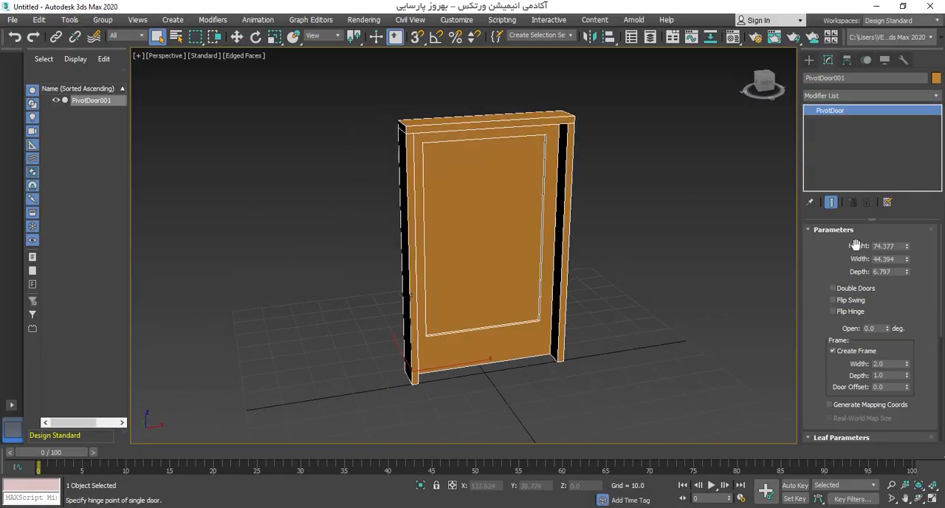
Step: Set the pivot door's height to 81.815, width to 41.73 and depth to 7.952
mouse_move(908, 250)
mouse_down()
mouse_move(908, 230)
mouse_move(906, 264)
mouse_up()
alt+middle_drag(438, 255, 480, 244)
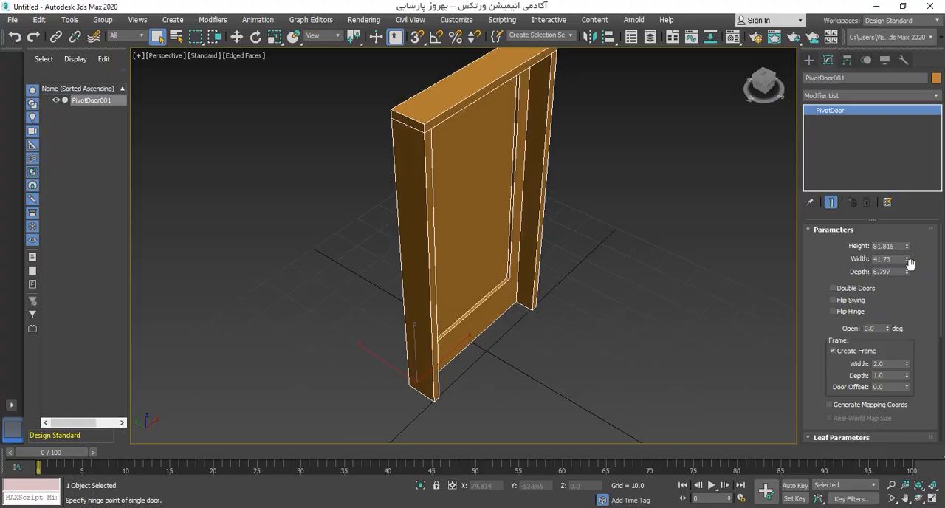
mouse_move(907, 272)
mouse_down()
mouse_move(908, 163)
mouse_move(901, 299)
mouse_move(901, 262)
mouse_up()
alt+middle_drag(624, 275, 544, 274)
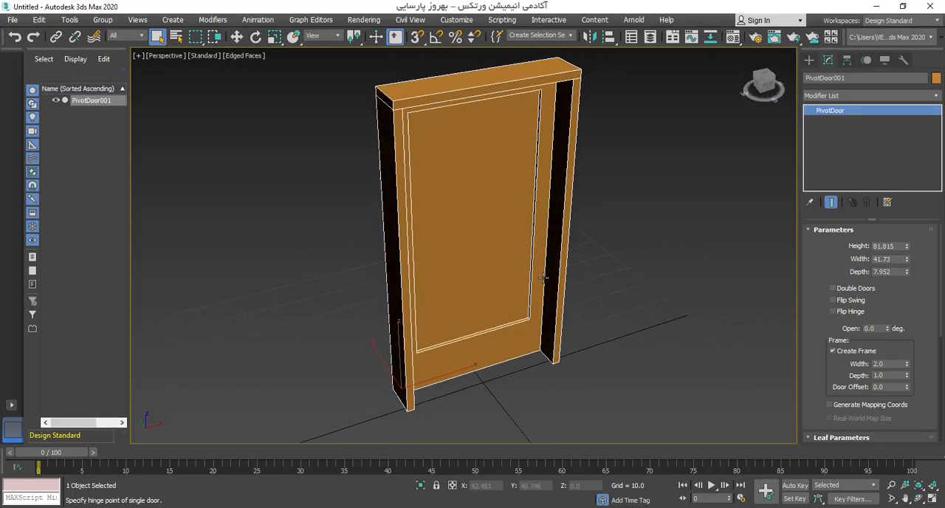
Step: Make the pivot door a double door and widen it to 54.249
click(856, 290)
alt+middle_drag(755, 279, 494, 162)
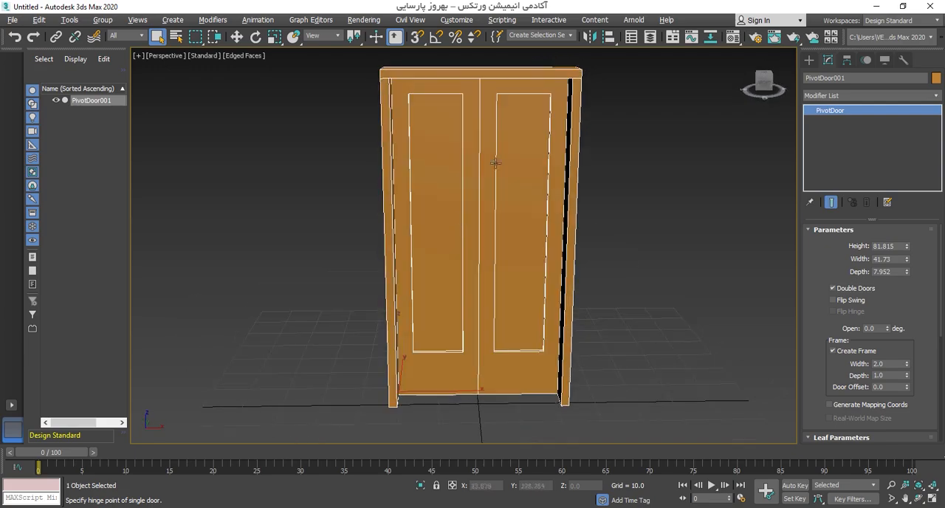
drag(907, 247, 910, 228)
alt+middle_drag(638, 259, 478, 180)
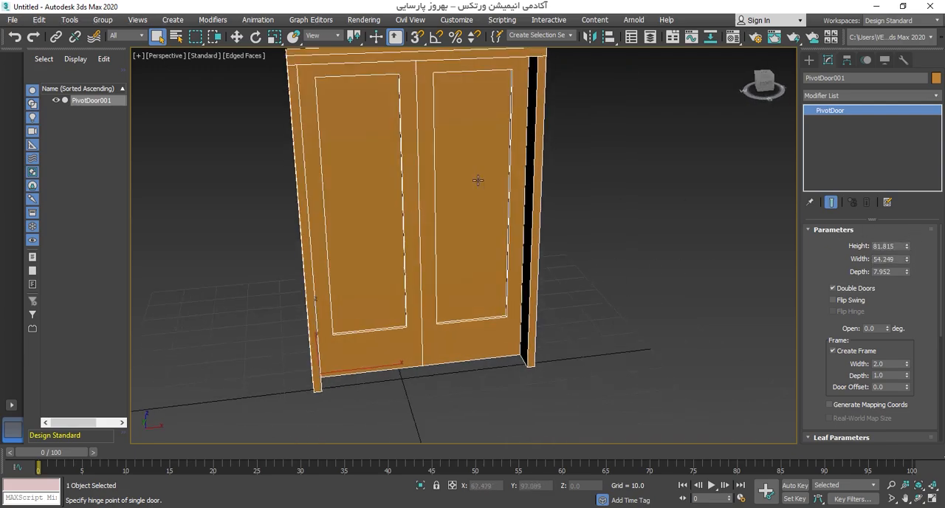
alt+middle_drag(414, 62, 453, 295)
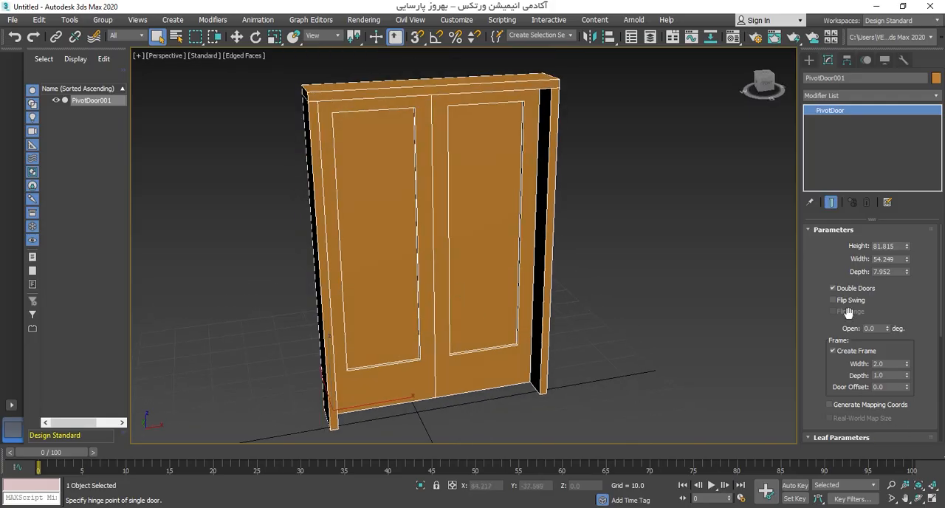
Step: Turn on Flip Swing for the double doors, inspect the flipped leaves, and turn it off again
alt+middle_drag(395, 209, 455, 138)
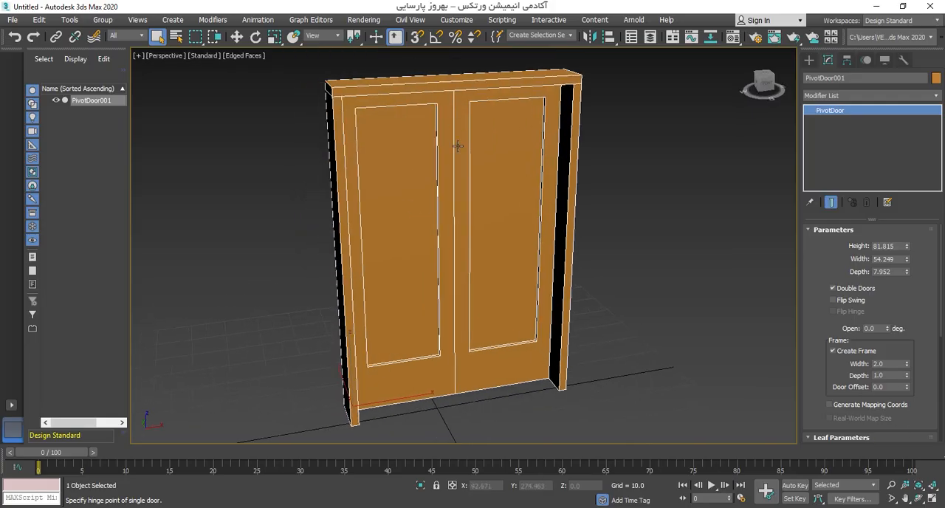
click(852, 303)
mouse_move(354, 222)
alt+middle_down()
mouse_move(510, 220)
mouse_move(370, 227)
mouse_move(533, 232)
mouse_move(392, 367)
alt+middle_up()
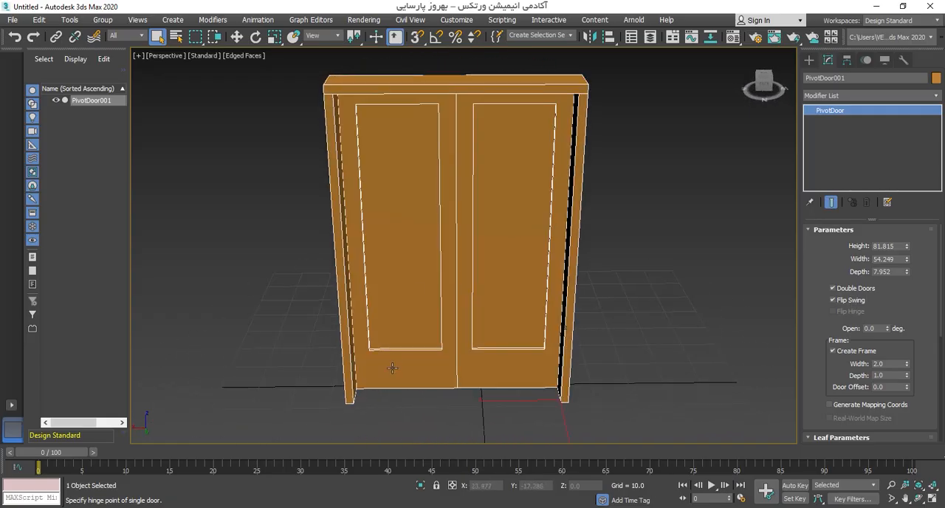
alt+middle_drag(502, 270, 339, 272)
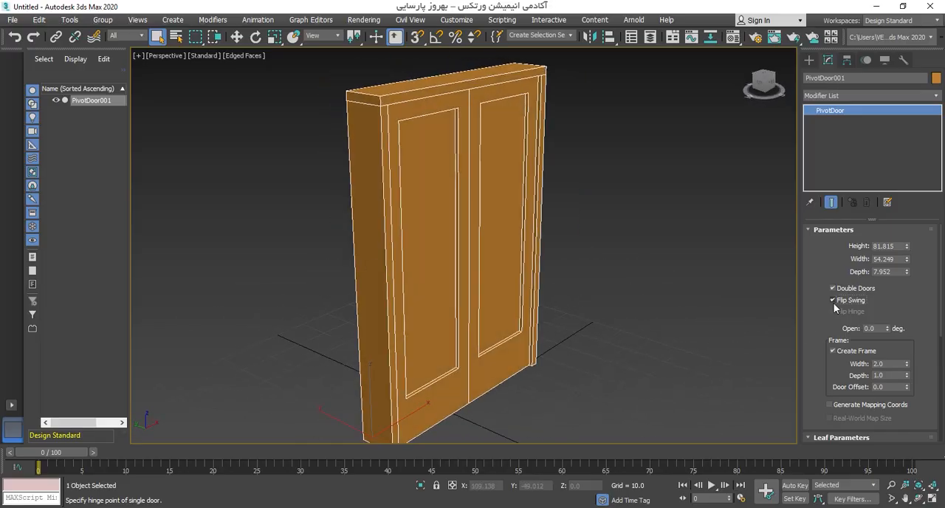
click(832, 300)
mouse_move(591, 301)
alt+middle_down()
mouse_move(554, 306)
mouse_move(520, 288)
mouse_move(535, 293)
alt+middle_up()
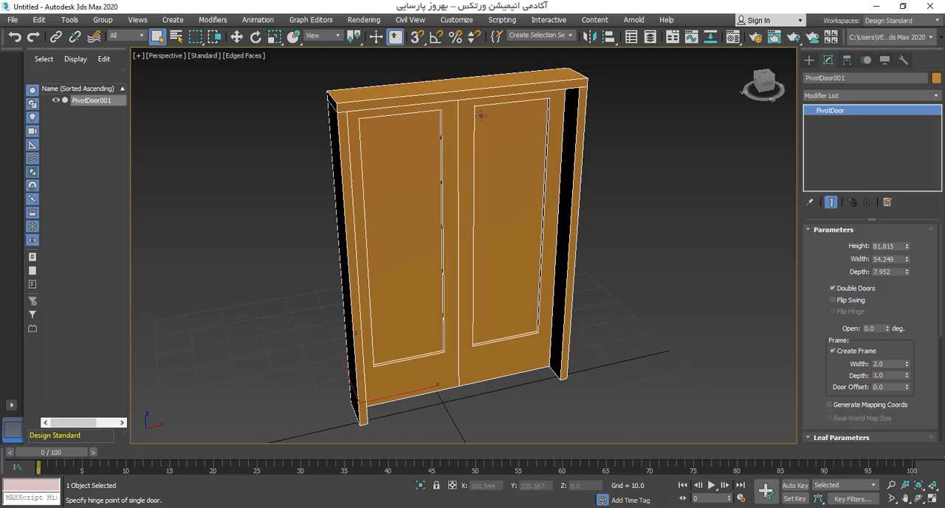
Step: Try the Open angle on the double doors, and again after changing back to a single door
mouse_move(888, 328)
mouse_down()
mouse_move(893, 208)
mouse_move(889, 347)
mouse_move(882, 203)
mouse_move(886, 337)
mouse_move(881, 324)
mouse_up()
click(833, 287)
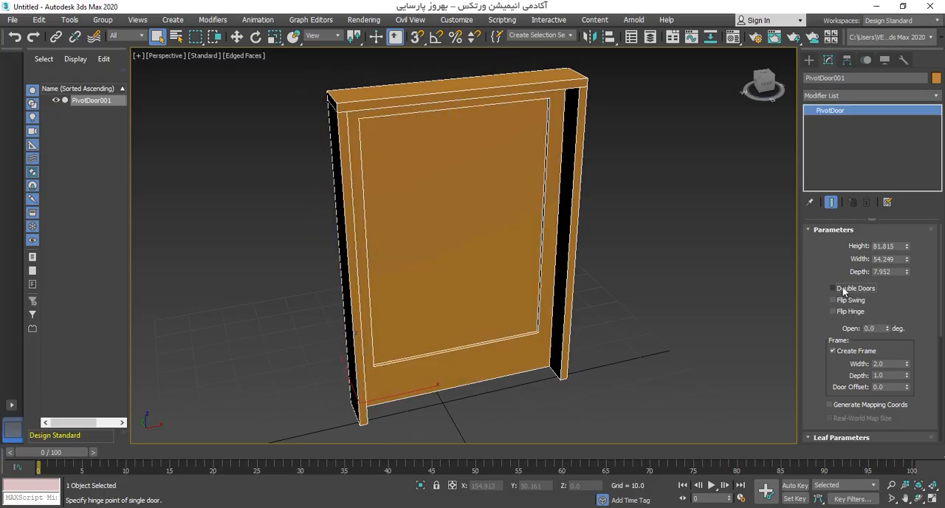
mouse_move(892, 334)
mouse_down()
mouse_move(890, 238)
mouse_move(894, 333)
mouse_up()
Step: Set the door frame's width to 3.22, its depth to 1.92 and the door offset to 2.73
drag(819, 361, 818, 294)
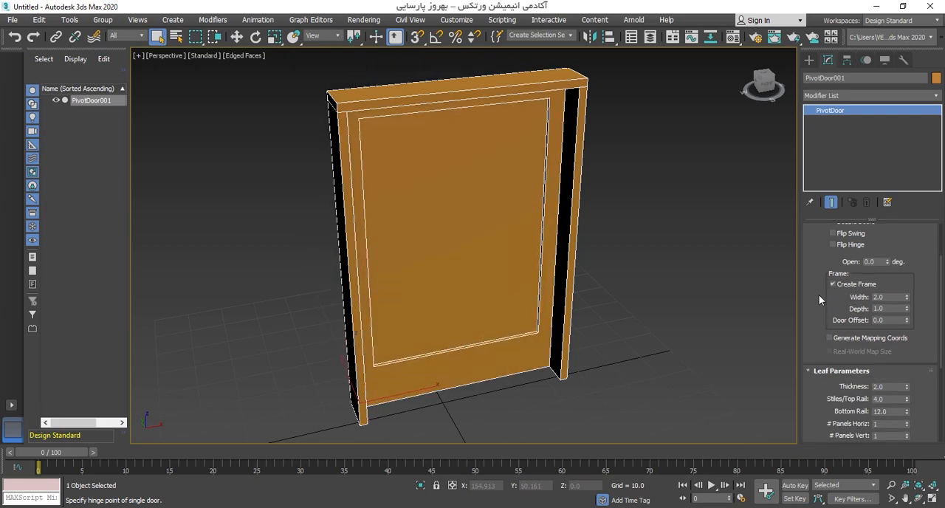
alt+middle_drag(524, 280, 452, 163)
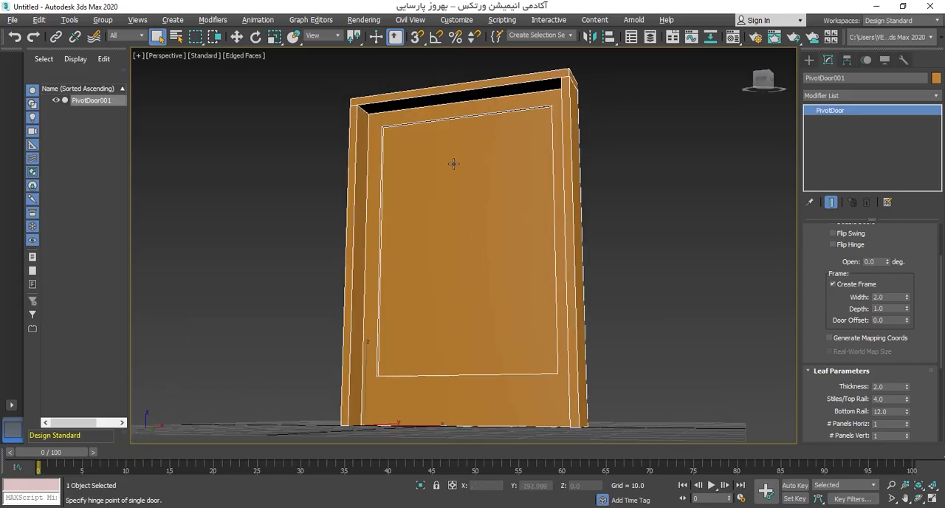
middle_drag(470, 226, 536, 240)
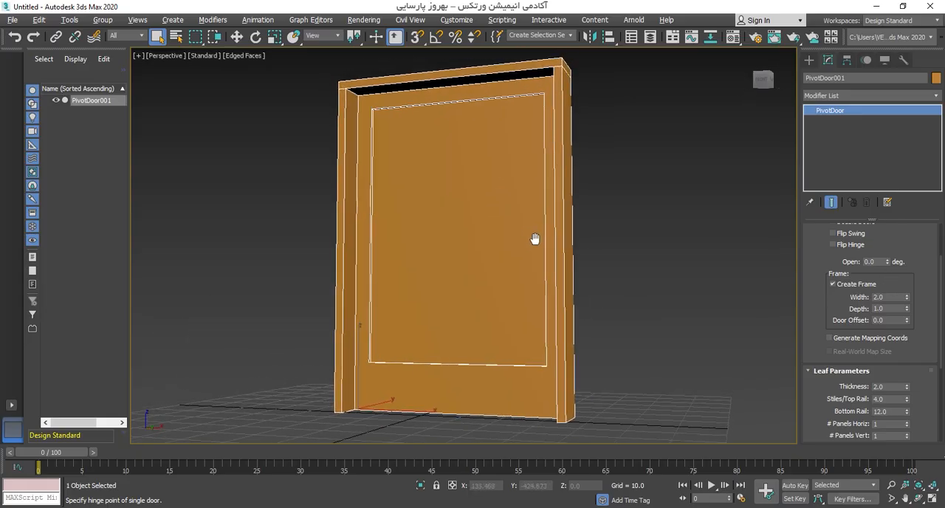
drag(907, 297, 910, 264)
right_click(910, 264)
drag(907, 297, 919, 225)
drag(906, 321, 911, 164)
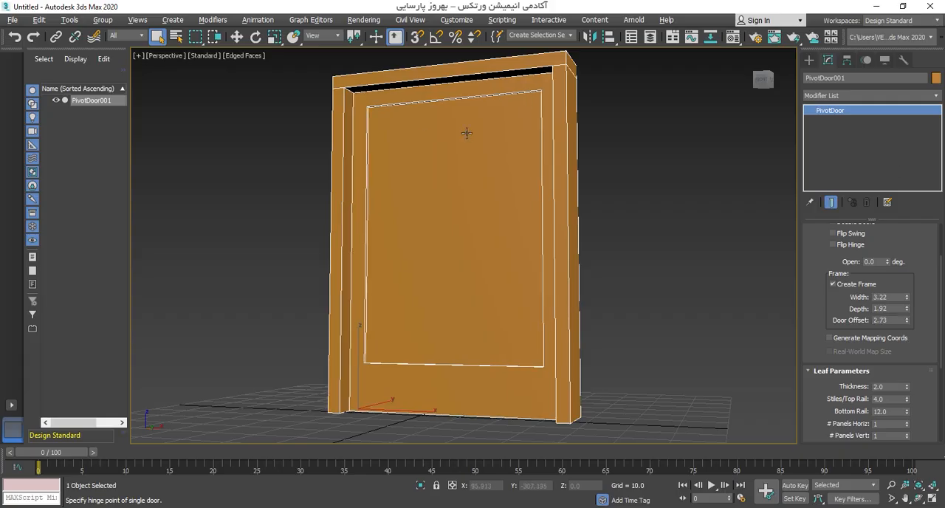
alt+middle_drag(606, 250, 620, 259)
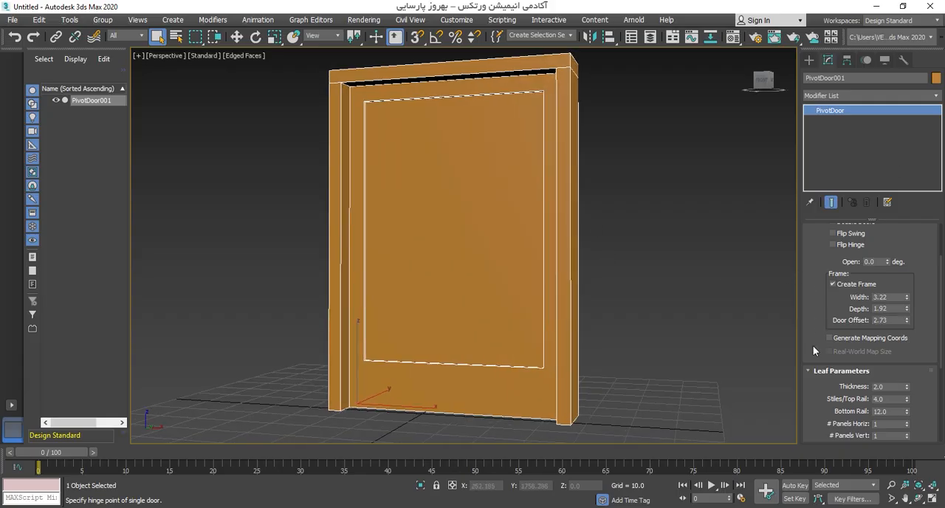
Step: Set the door leaf's thickness to 4.34
drag(813, 345, 821, 253)
alt+middle_drag(783, 302, 664, 320)
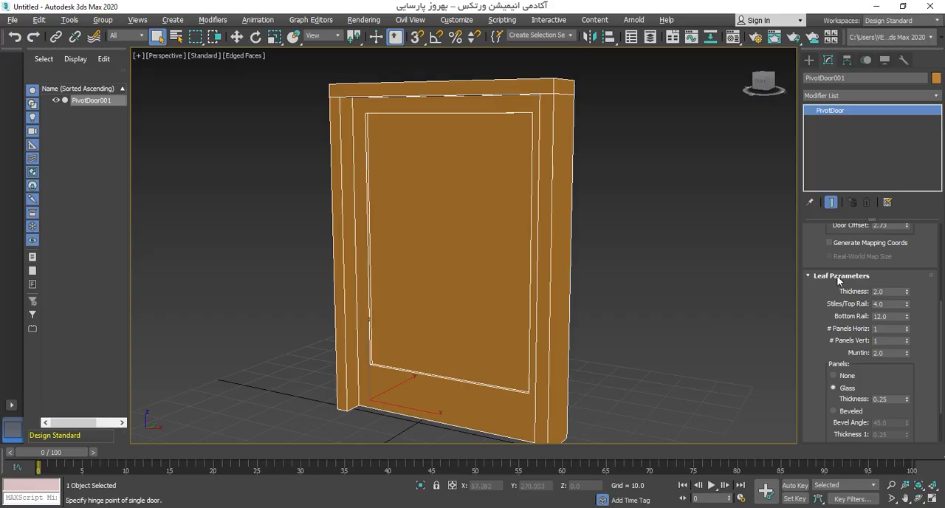
drag(908, 293, 917, 185)
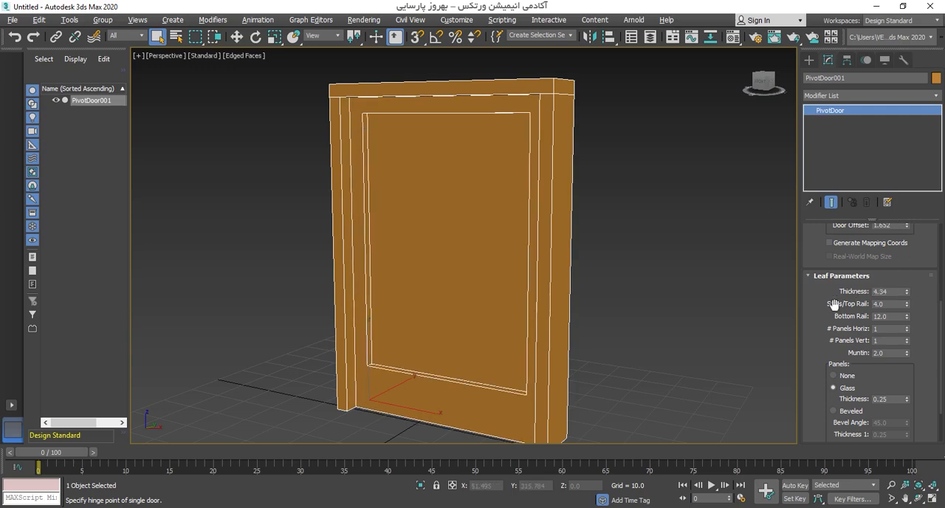
Step: Set the leaf's Stiles/Top Rail to 6.169, Bottom Rail to 23.632 and number of horizontal panels to 3
mouse_move(906, 304)
mouse_down()
mouse_move(913, 253)
mouse_move(905, 304)
mouse_up()
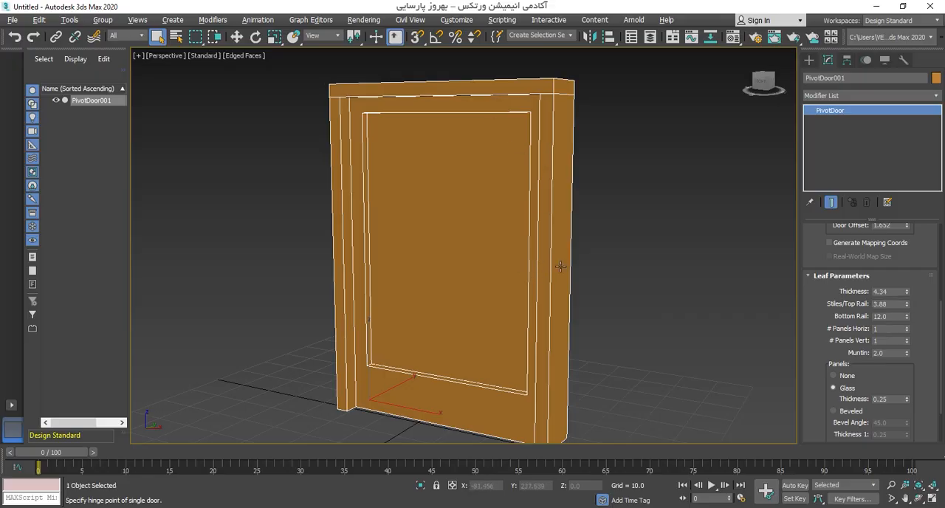
drag(907, 304, 884, 289)
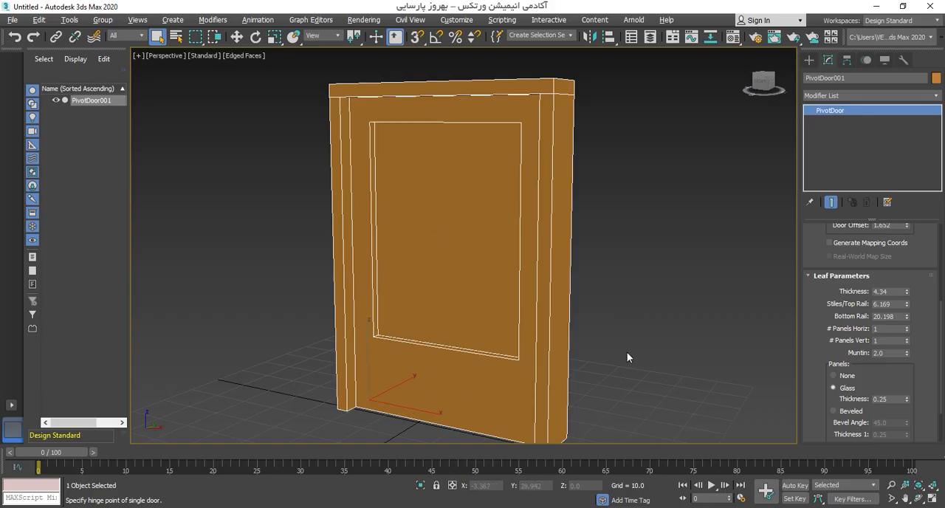
drag(906, 317, 905, 272)
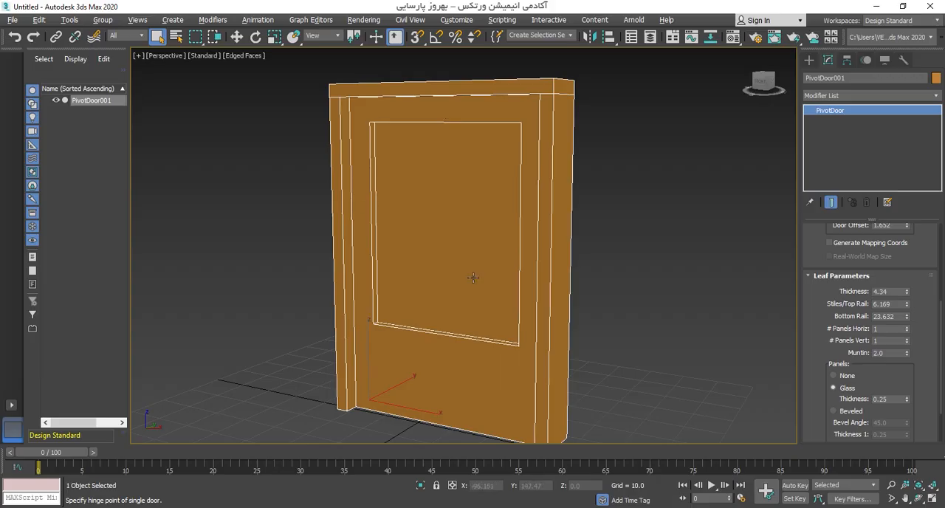
drag(909, 332, 908, 329)
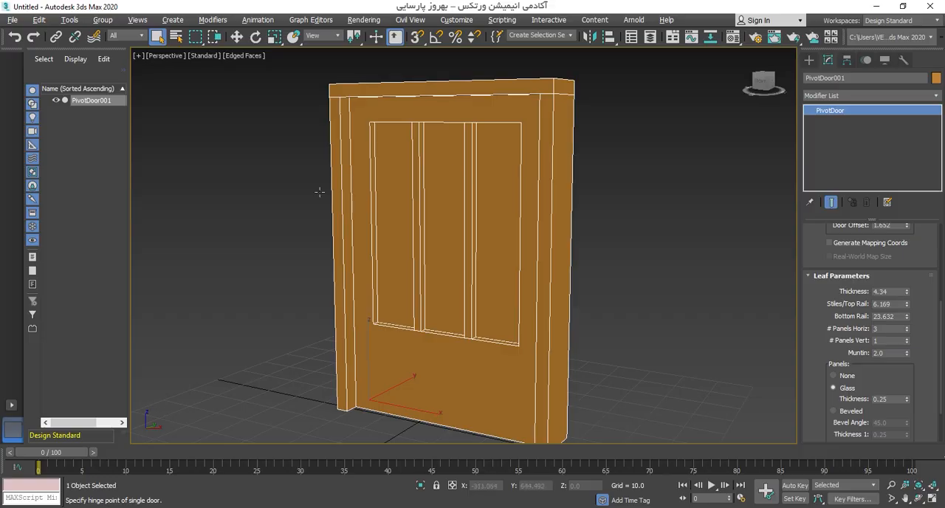
Step: Set the door leaf's number of vertical panels to 2 and its Muntin to 2.68
click(907, 338)
click(907, 338)
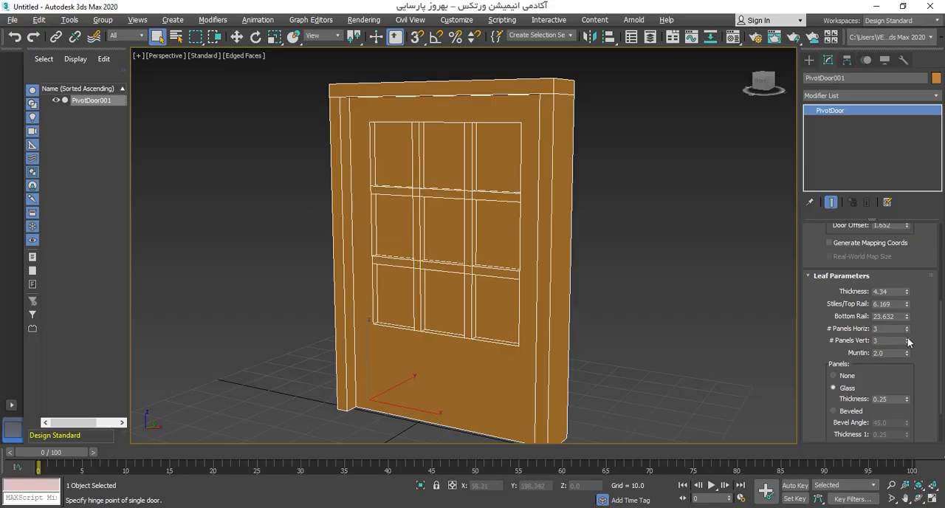
click(907, 342)
mouse_move(409, 244)
alt+middle_down()
mouse_move(523, 230)
mouse_move(601, 250)
mouse_move(396, 242)
alt+middle_up()
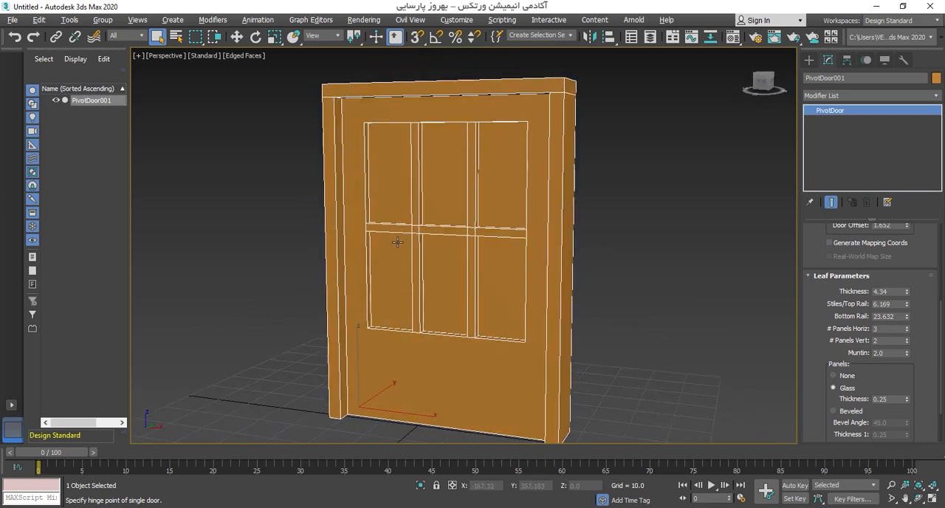
mouse_move(907, 355)
mouse_down()
mouse_move(905, 266)
mouse_move(904, 363)
mouse_move(902, 317)
mouse_move(904, 346)
mouse_up()
alt+middle_drag(696, 357, 772, 363)
Step: Set the thickness of the door's glass panels to 2.678
drag(814, 354, 823, 293)
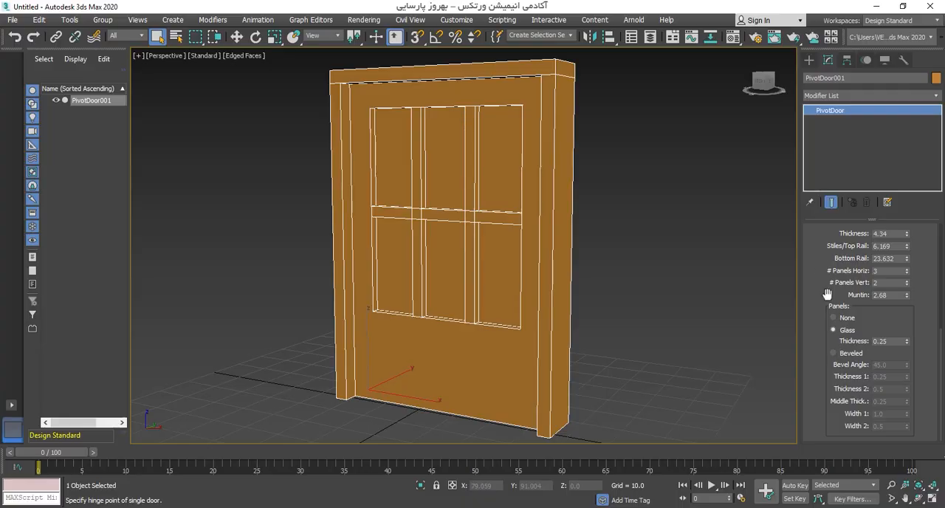
drag(906, 341, 905, 273)
scroll(381, 251, up, 10)
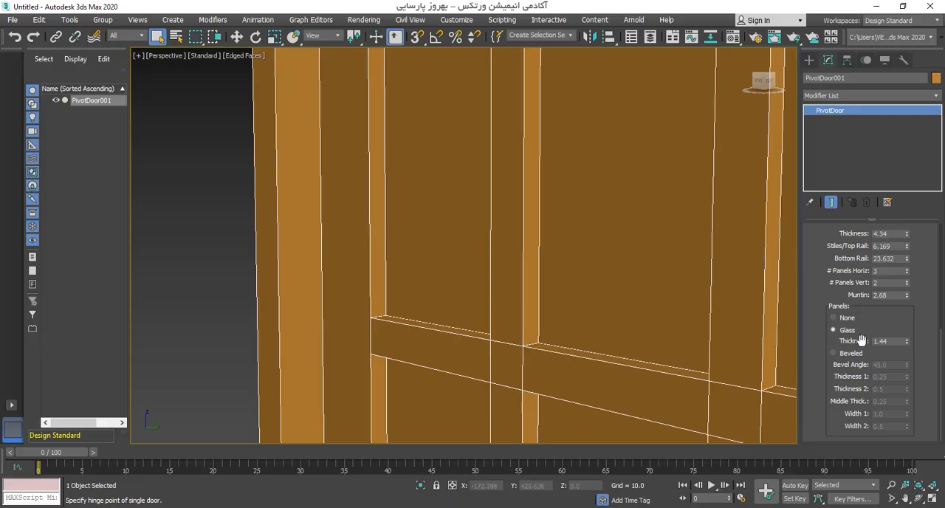
drag(906, 342, 920, 273)
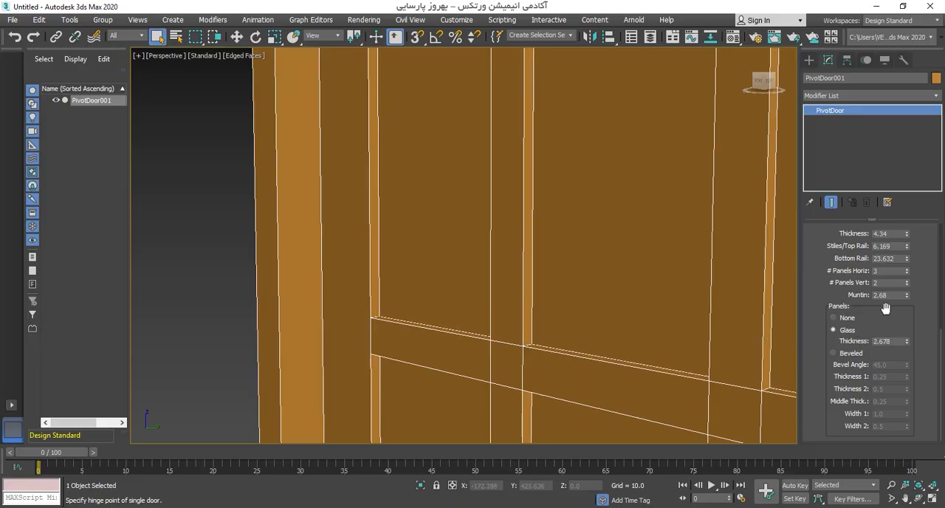
scroll(563, 296, down, 3)
middle_drag(561, 294, 512, 263)
scroll(512, 264, down, 3)
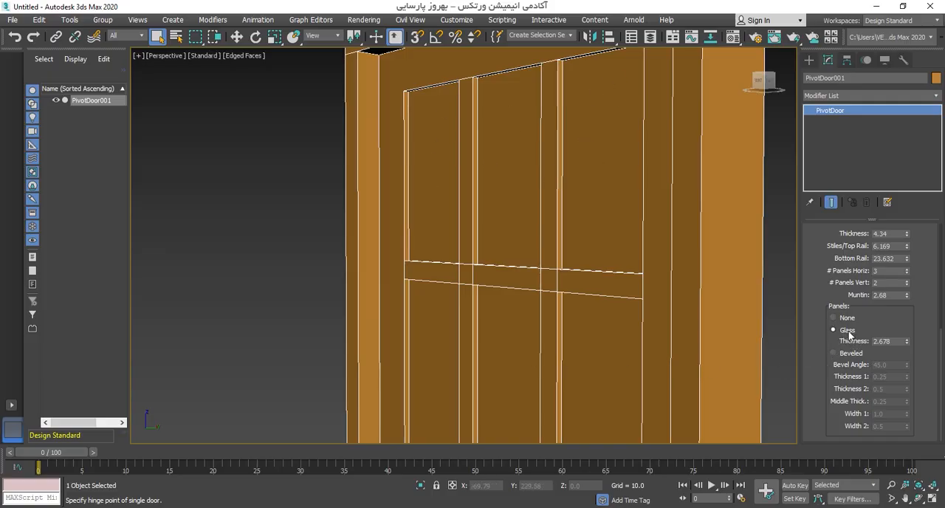
Step: Change the door panels from glass to Beveled and set the Bevel Angle to 17.55
click(853, 358)
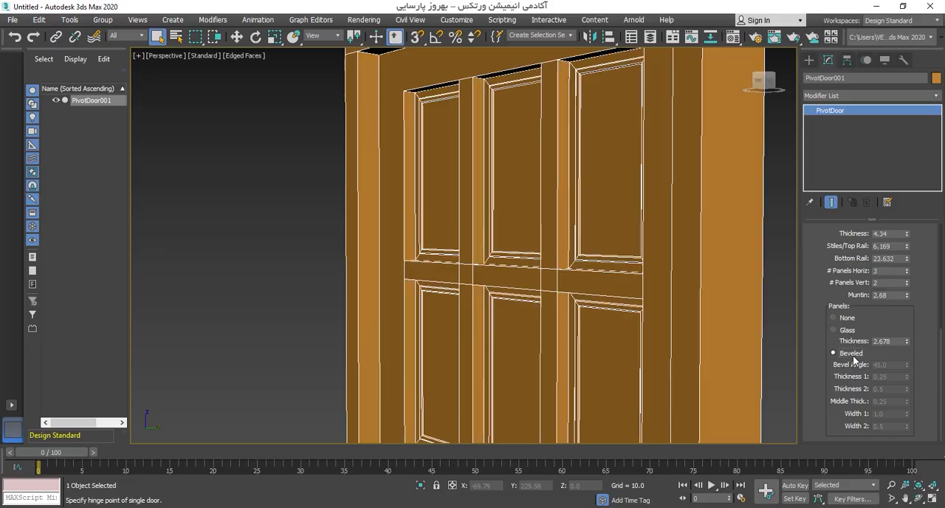
alt+middle_drag(607, 234, 572, 283)
scroll(519, 239, up, 4)
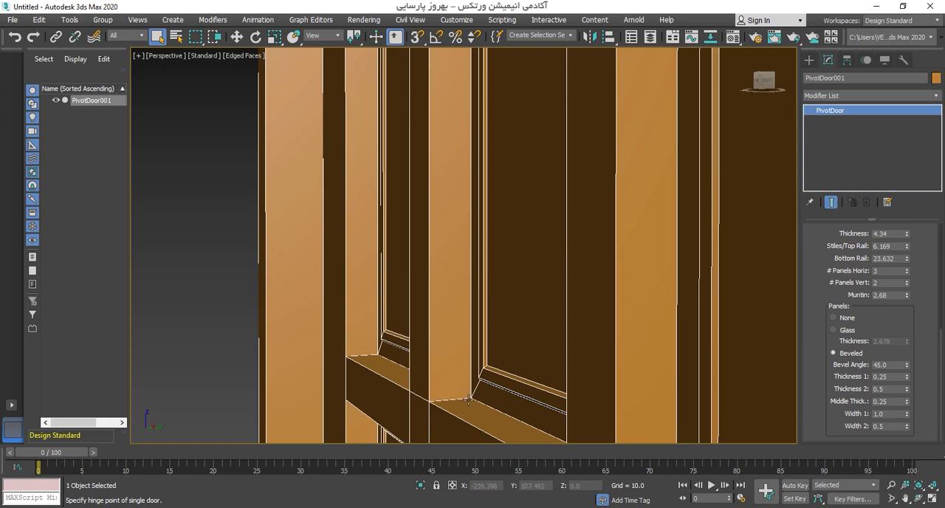
scroll(494, 347, up, 2)
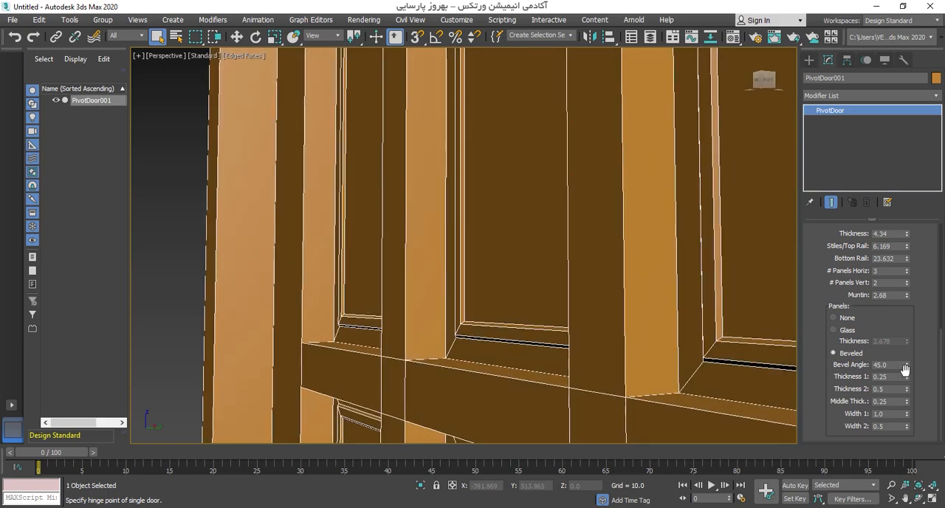
drag(907, 365, 907, 406)
middle_drag(552, 295, 574, 286)
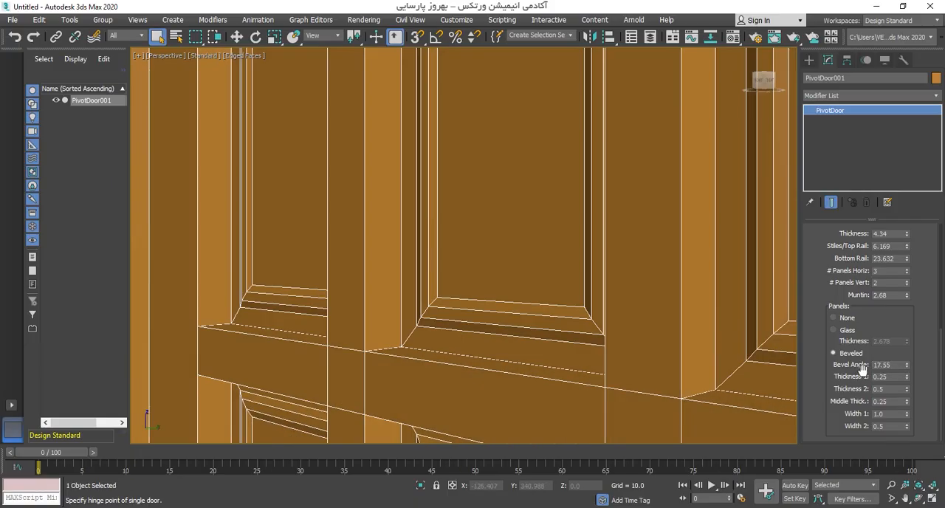
alt+middle_drag(552, 253, 559, 251)
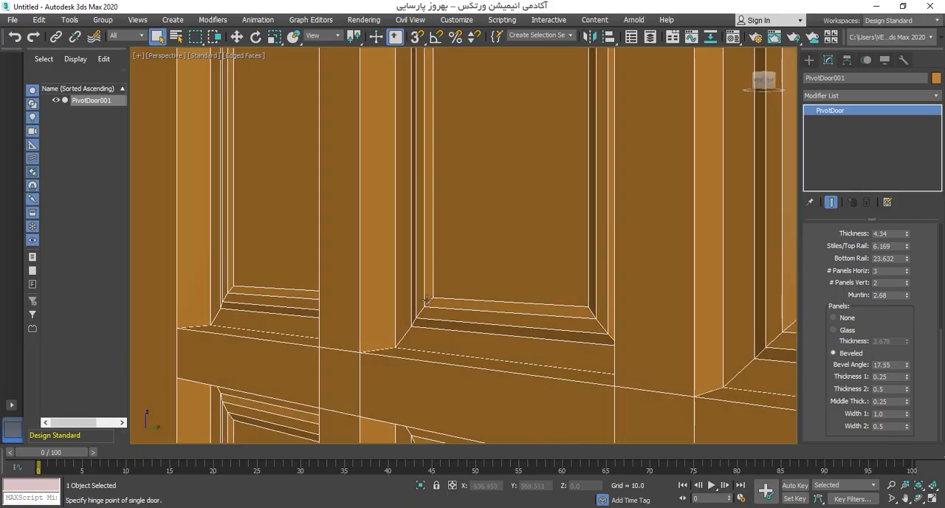
Step: Try a different Thickness 1 on the beveled panels, undo it, and set Middle Thick. to 0.34
mouse_move(907, 376)
mouse_down()
mouse_move(908, 386)
mouse_move(906, 374)
mouse_up()
key(ctrl+z)
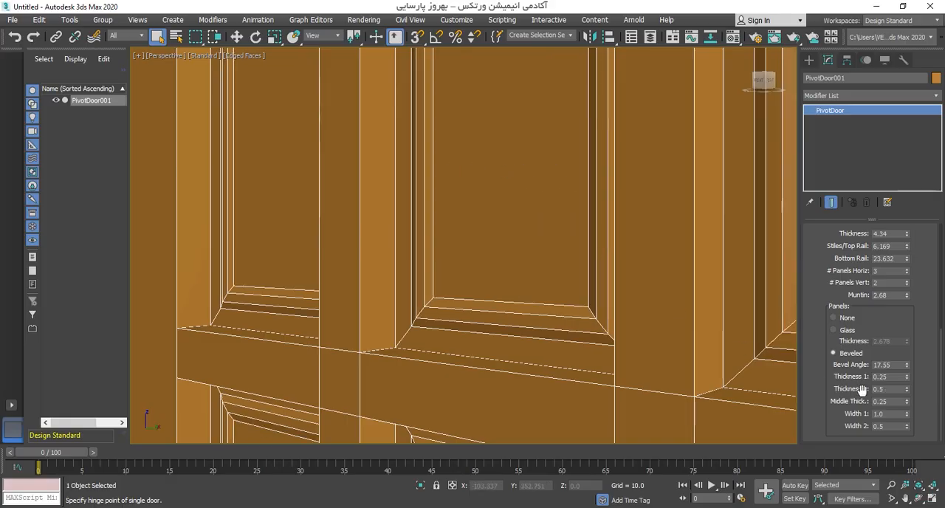
drag(906, 401, 905, 392)
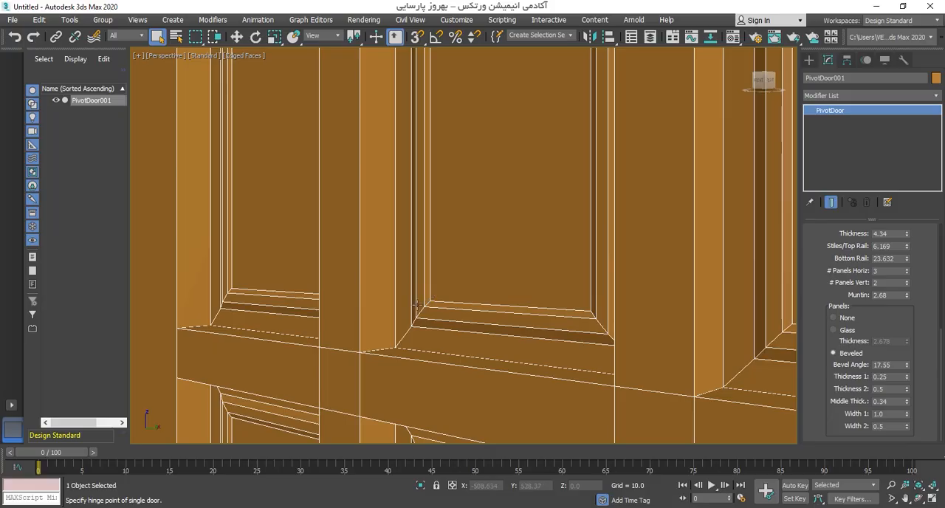
middle_drag(434, 318, 536, 337)
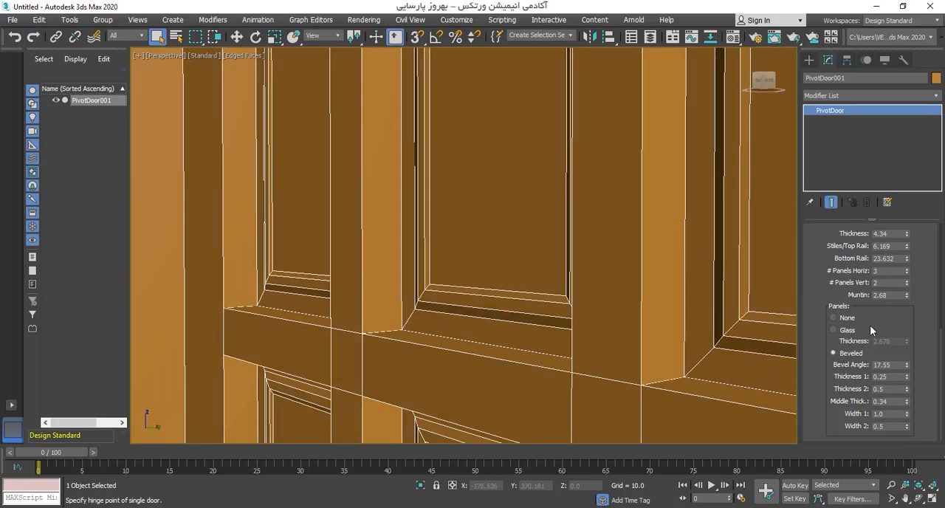
Step: Set the door leaf's Muntin to 1.581 and its thickness to 1.823
drag(905, 295, 907, 322)
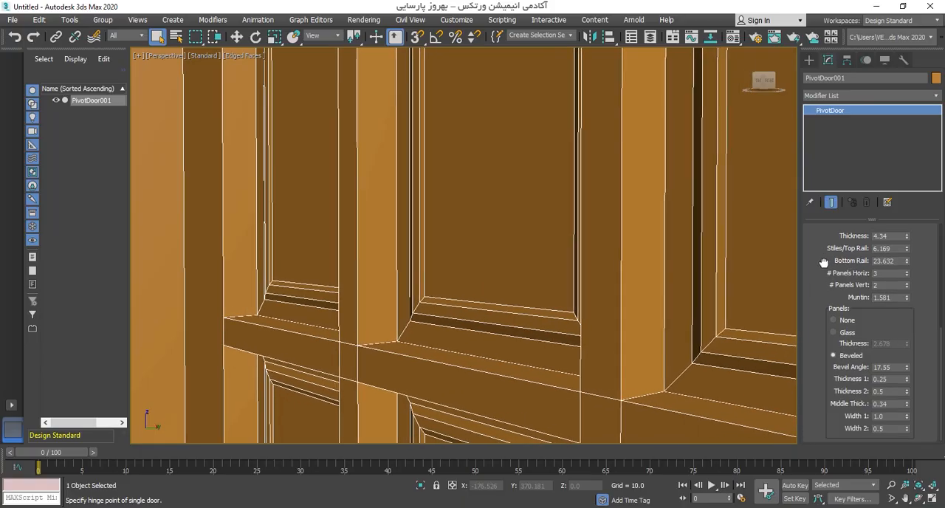
drag(824, 262, 819, 293)
drag(906, 270, 908, 302)
scroll(464, 241, down, 5)
alt+middle_drag(464, 240, 623, 355)
scroll(455, 291, up, 3)
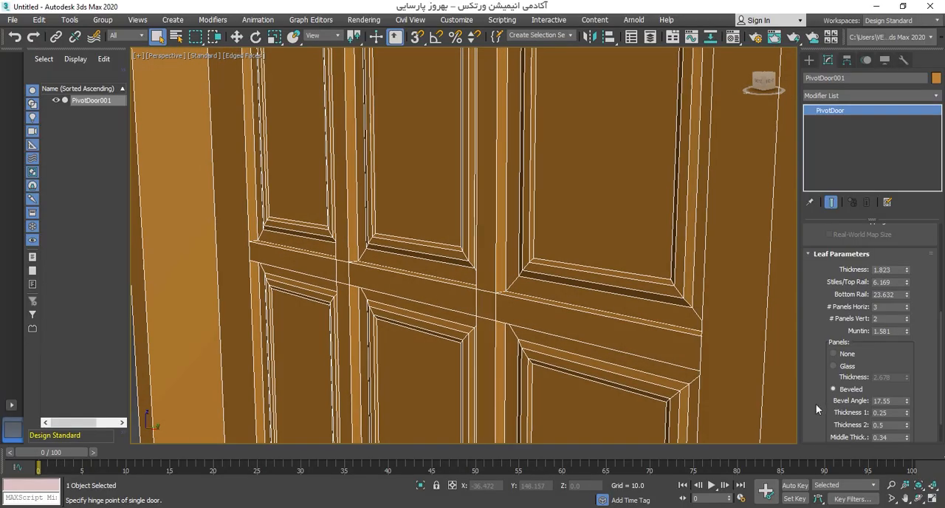
Step: Adjust Width 1 of the beveled panels and set their Width 2 to 1.51
scroll(816, 404, down, 2)
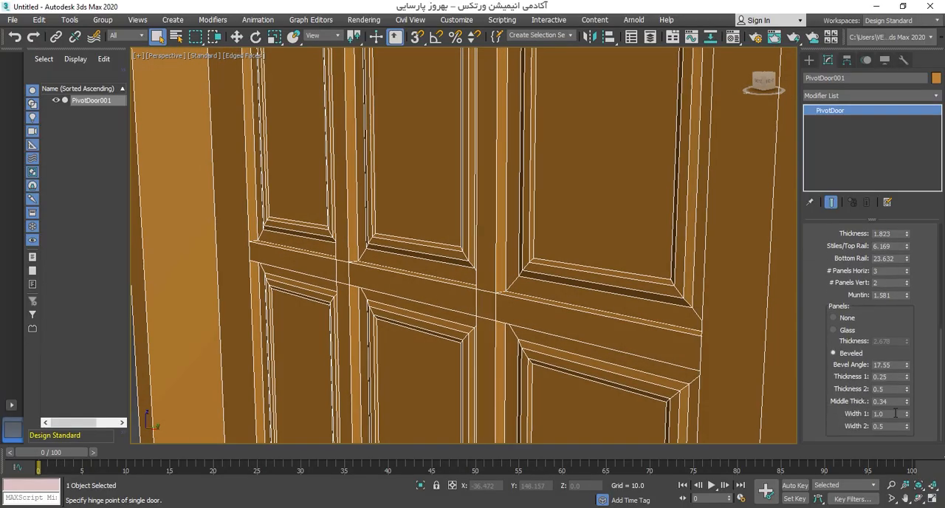
drag(907, 415, 918, 388)
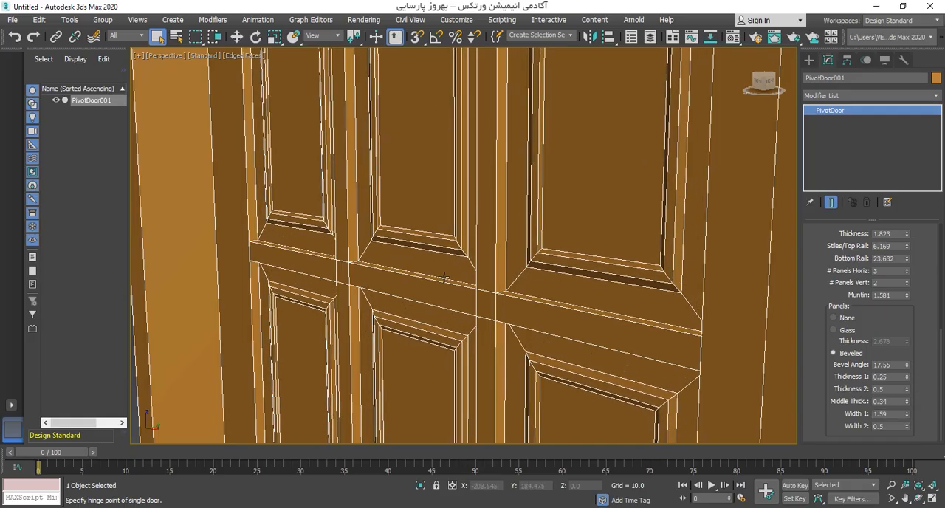
drag(906, 413, 907, 336)
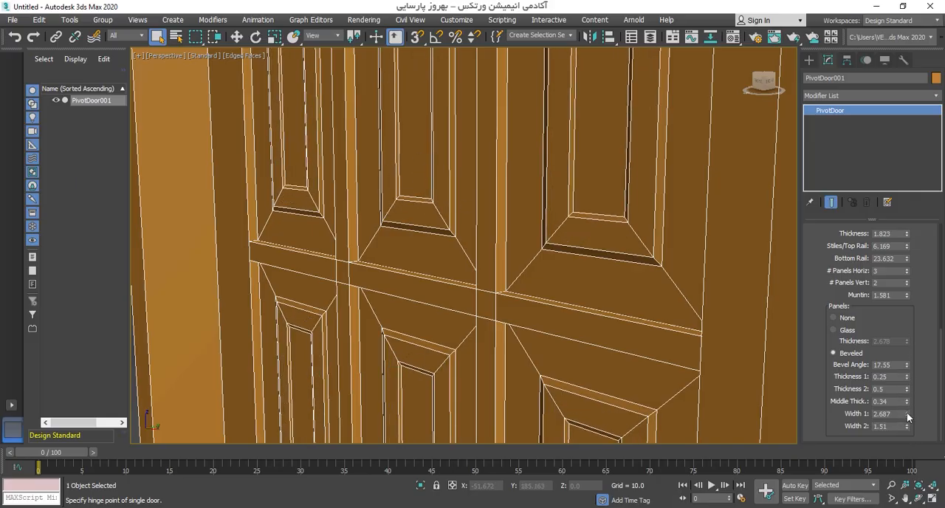
drag(907, 415, 911, 441)
Step: Examine the paneled pivot door from several angles, with and without edged faces
scroll(510, 270, down, 6)
mouse_move(510, 270)
alt+middle_down()
mouse_move(494, 249)
mouse_move(509, 276)
alt+middle_up()
scroll(509, 277, down, 3)
key(F4)
click(580, 287)
alt+middle_drag(467, 306, 458, 254)
click(460, 254)
key(F4)
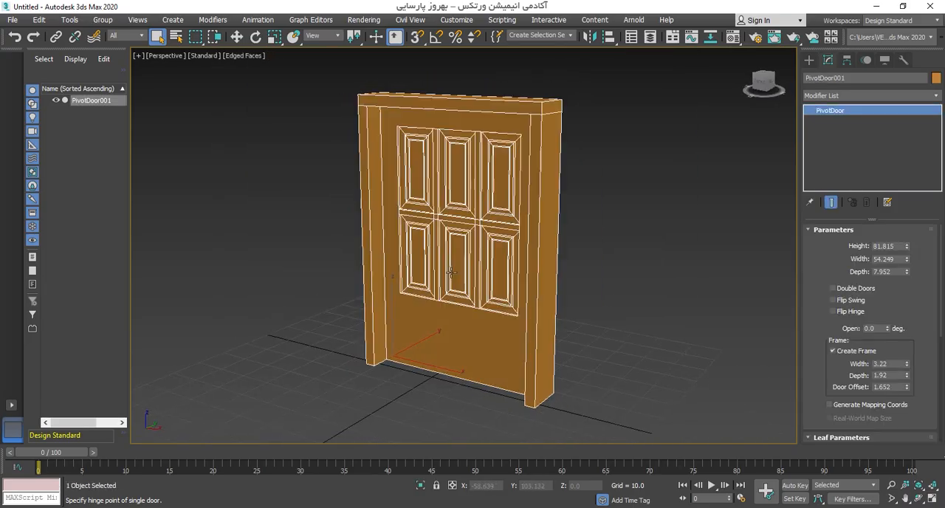
scroll(451, 273, up, 4)
mouse_move(597, 312)
alt+middle_down()
mouse_move(578, 318)
mouse_move(522, 293)
mouse_move(609, 309)
alt+middle_up()
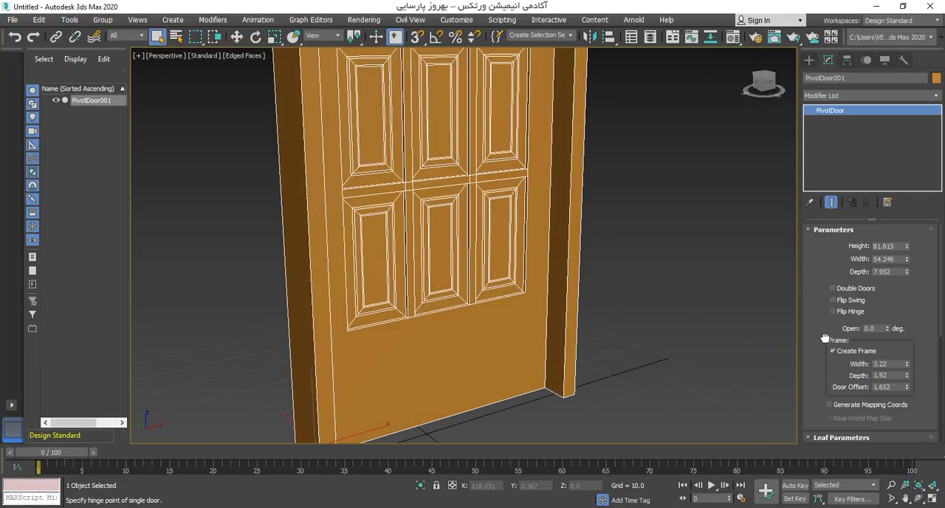
scroll(539, 230, down, 4)
alt+middle_drag(525, 229, 486, 274)
Step: Return to geometry creation and switch the object category from Doors to Windows
click(812, 59)
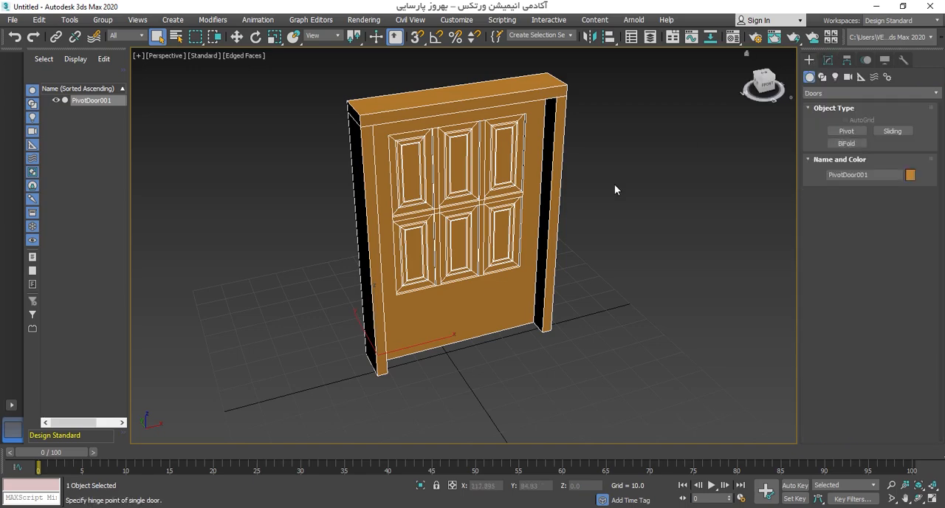
alt+middle_drag(614, 184, 569, 217)
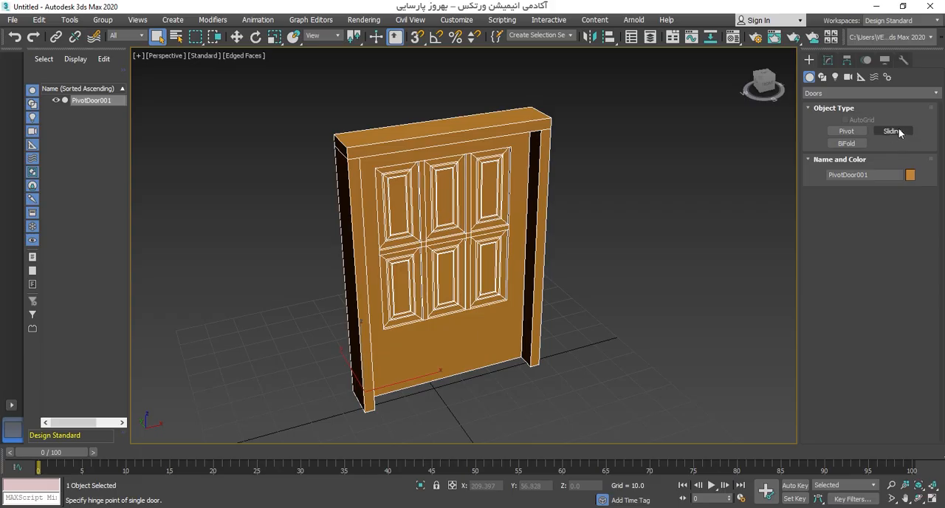
alt+middle_drag(477, 295, 487, 286)
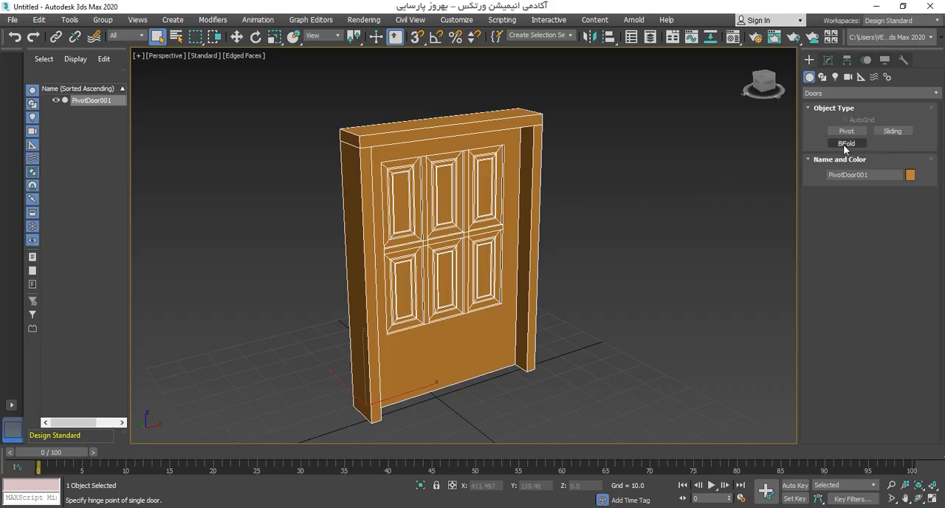
middle_drag(484, 248, 477, 244)
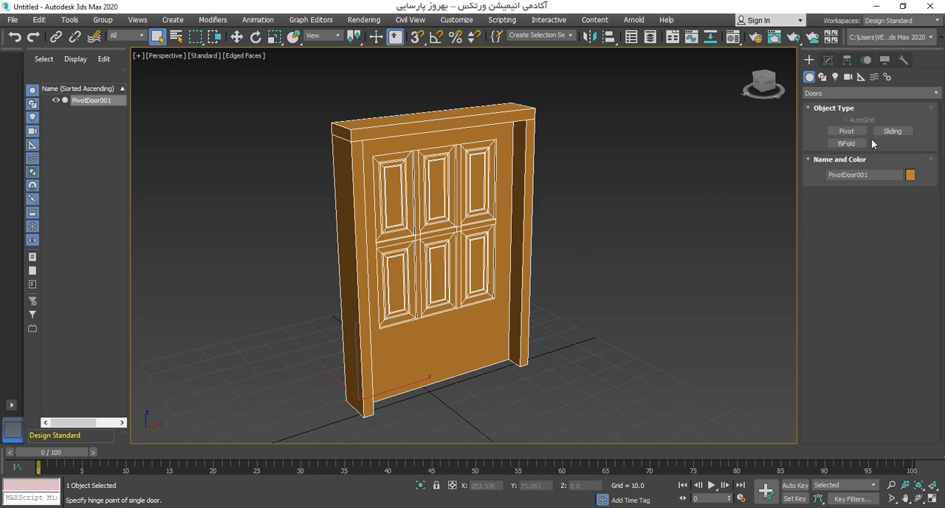
middle_drag(607, 280, 609, 271)
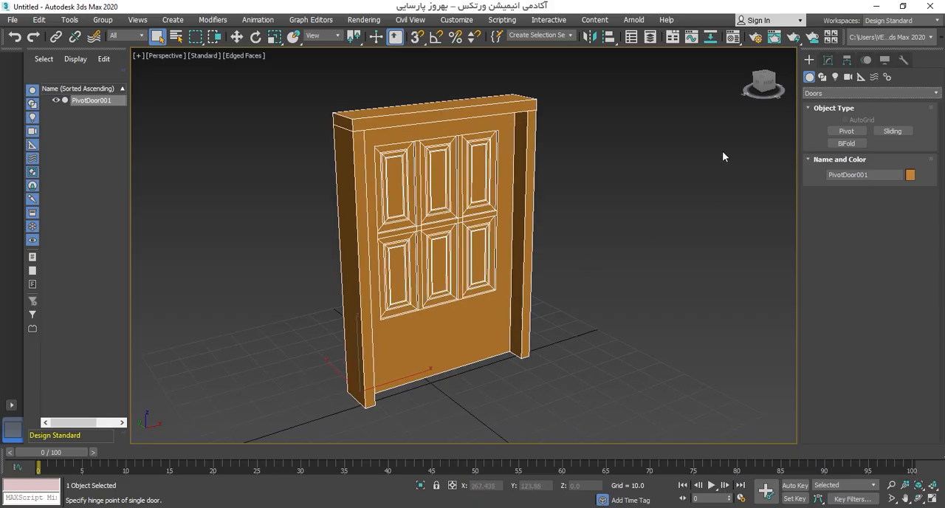
click(933, 95)
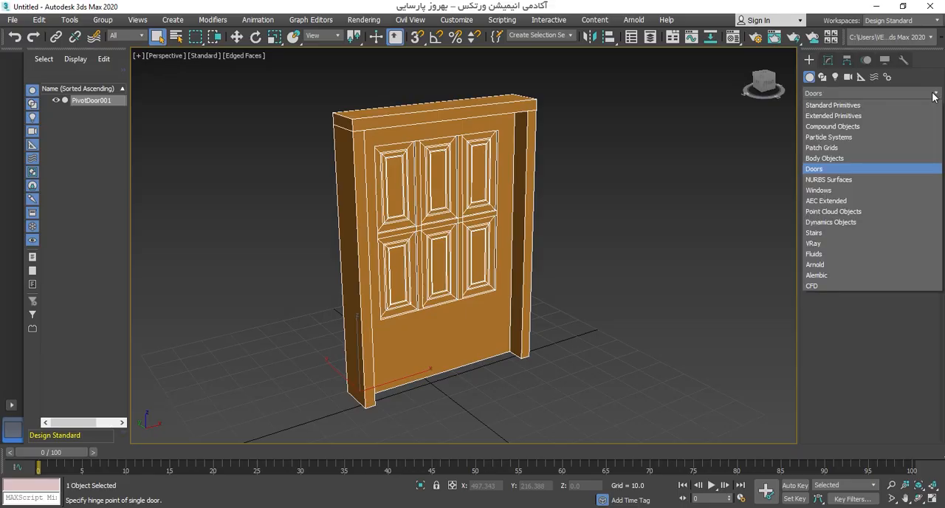
click(826, 192)
scroll(500, 324, down, 3)
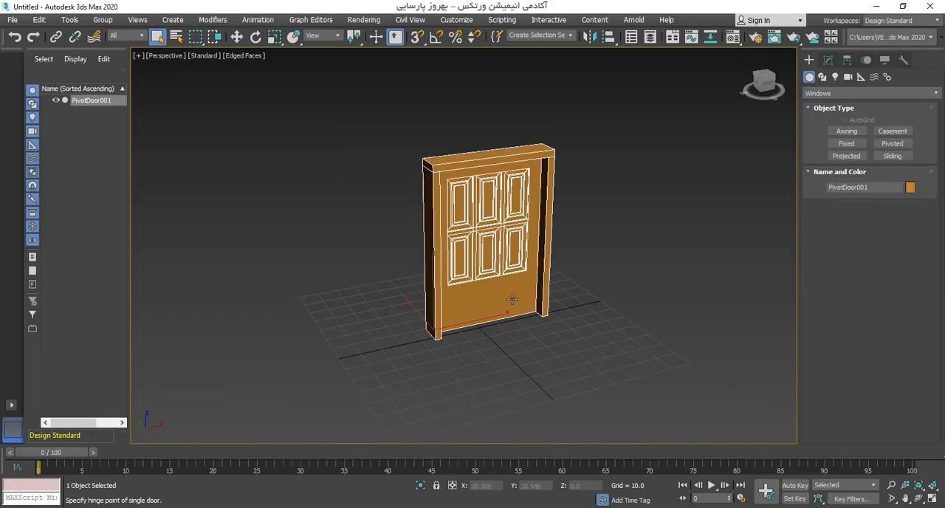
Step: Create an Awning window in front of the door, about 71 wide, 5.4 deep and 64 high
click(848, 133)
middle_drag(647, 320, 548, 308)
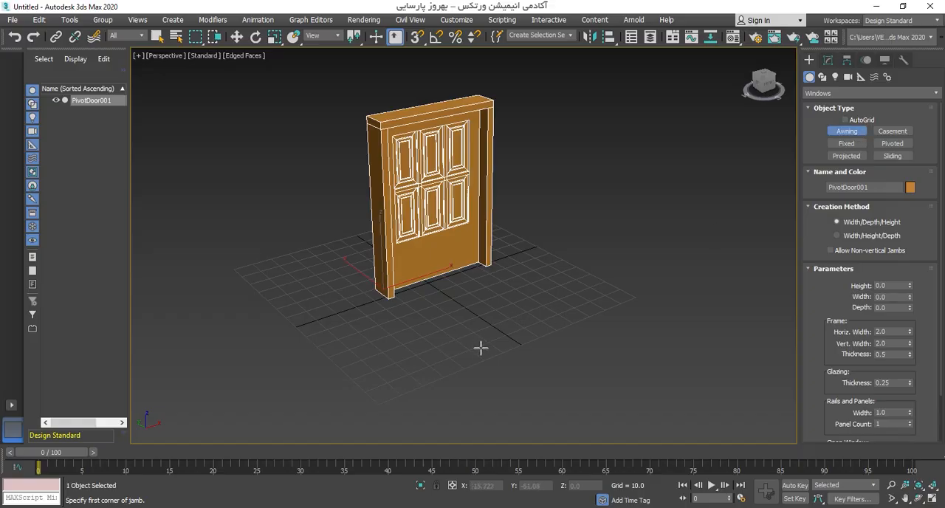
drag(466, 369, 593, 317)
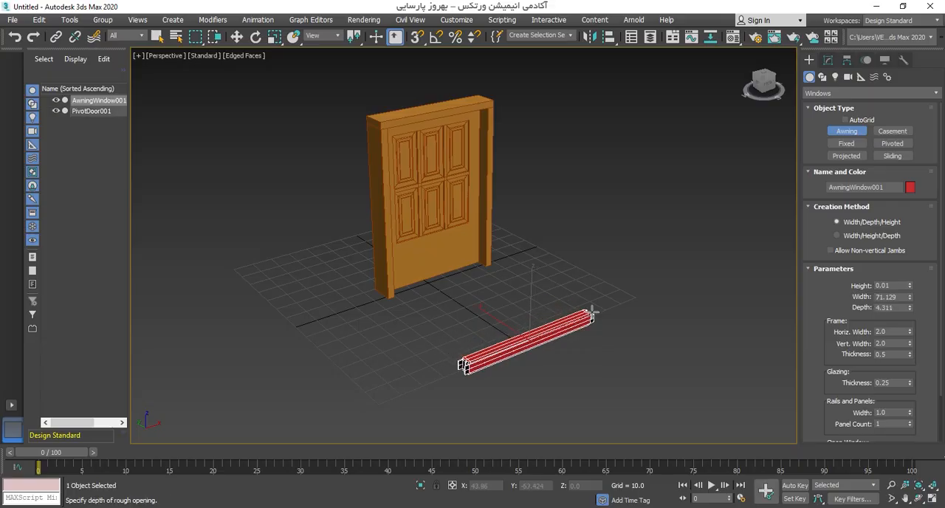
click(587, 313)
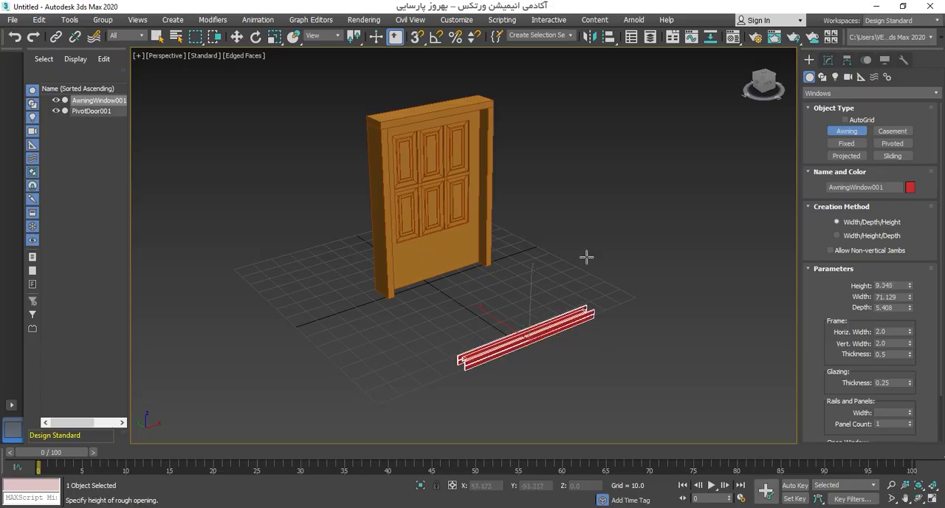
click(596, 167)
right_click(555, 270)
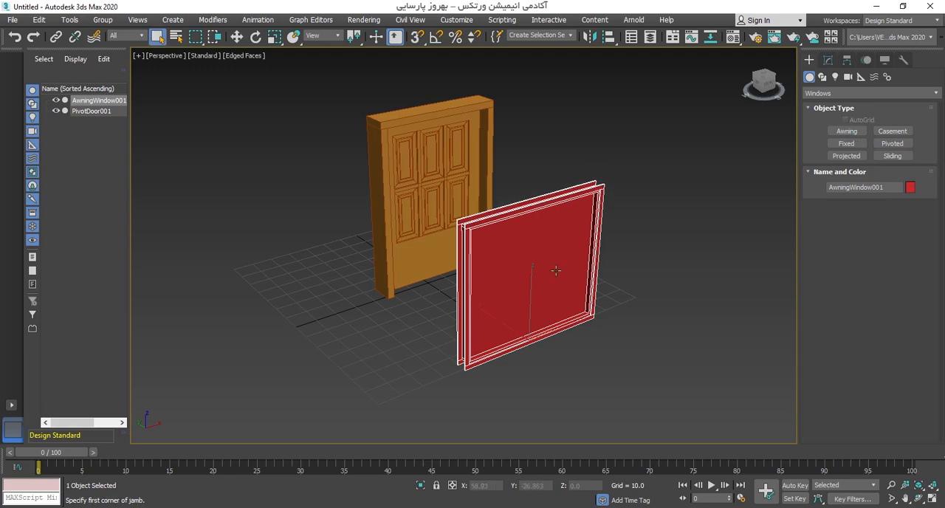
Step: Isolate the awning window from the door and open its parameters for modification
scroll(517, 296, up, 4)
mouse_move(515, 297)
alt+middle_down()
mouse_move(532, 277)
mouse_move(511, 297)
mouse_move(519, 293)
alt+middle_up()
key(alt+q)
click(827, 60)
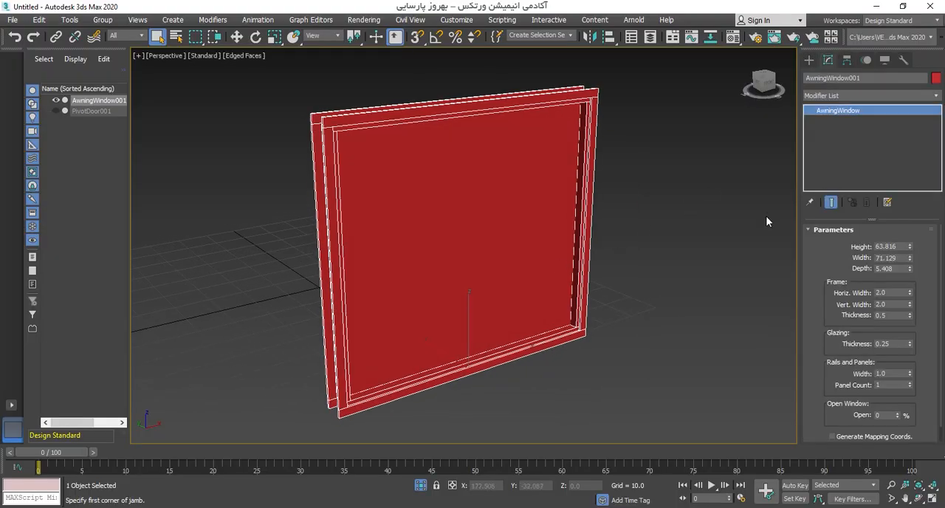
Step: Set the awning window's width to 78.953, its depth to 4.759 and the frame's Horiz. Width to 3.92
drag(835, 317, 826, 260)
drag(911, 250, 895, 270)
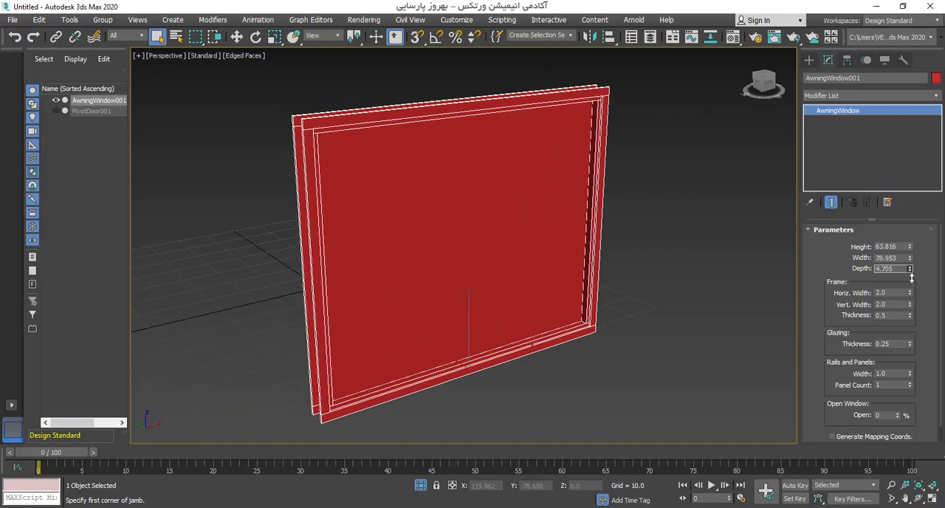
middle_drag(600, 273, 625, 282)
middle_drag(743, 286, 728, 276)
drag(911, 294, 571, 91)
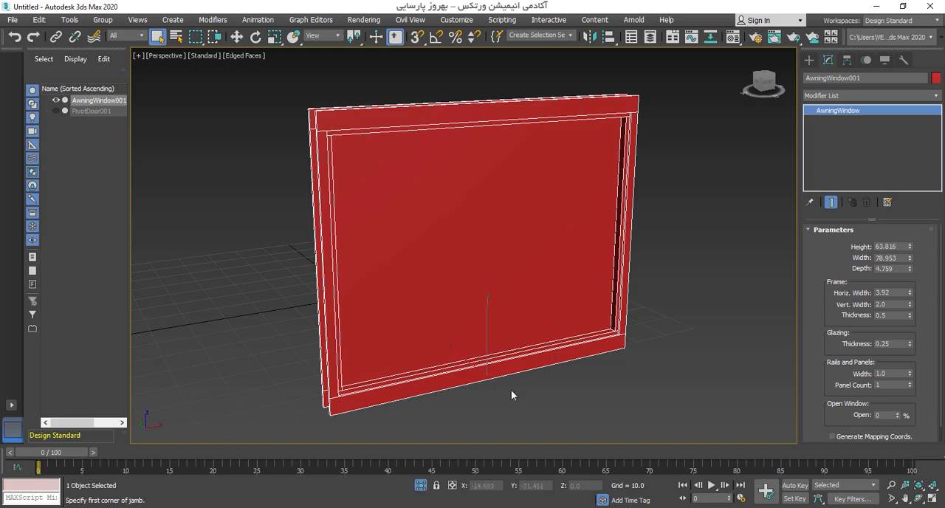
Step: Set the awning window frame's Vert. Width to 2.96 and Thickness to 1.14, the glazing thickness to 0.14 and the rail width to 2.28
drag(910, 304, 916, 266)
alt+middle_drag(639, 285, 568, 223)
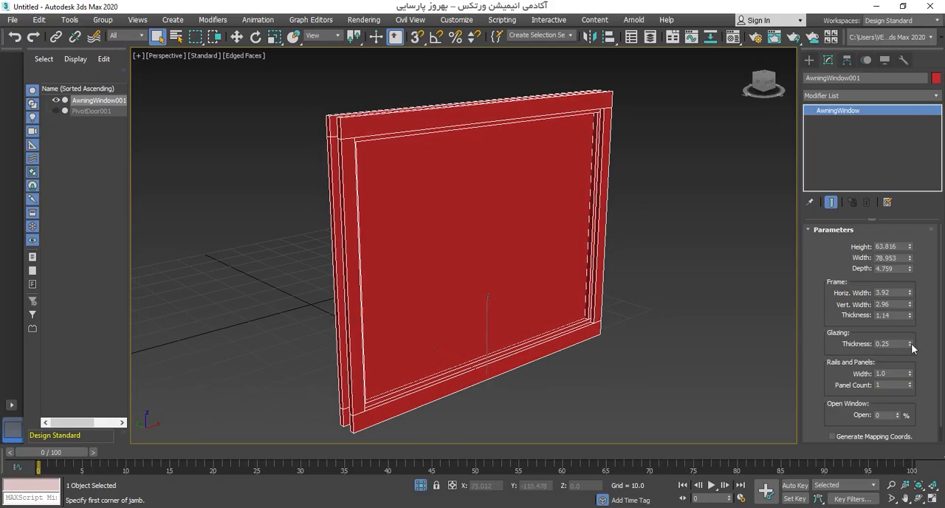
drag(911, 345, 918, 319)
scroll(623, 306, up, 5)
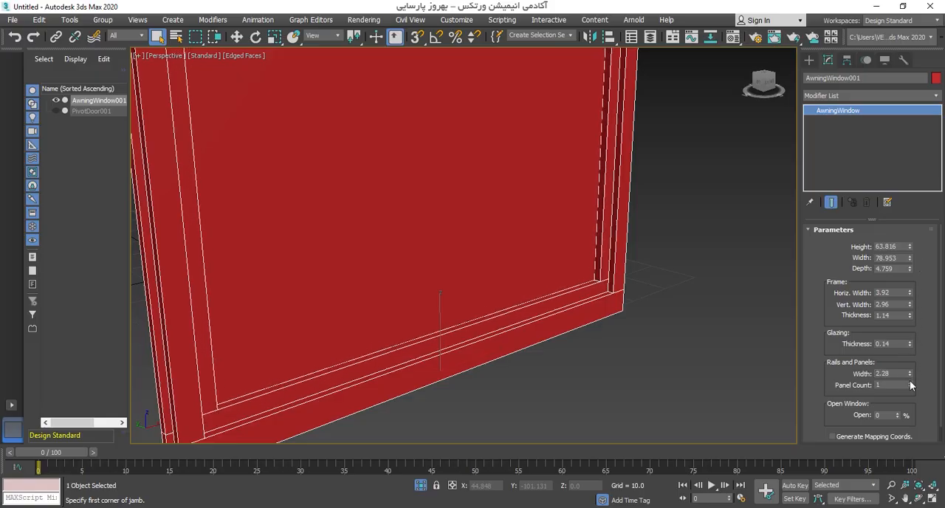
Step: Try a panel count of 2 on the awning window and return it to 1
mouse_move(911, 385)
mouse_down()
mouse_move(912, 367)
mouse_move(914, 384)
mouse_up()
scroll(564, 236, down, 6)
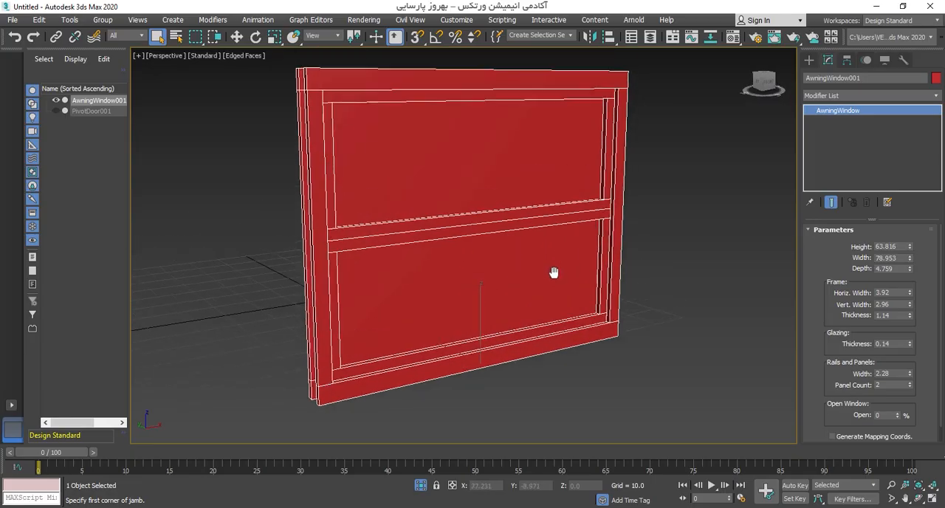
click(910, 387)
Step: Set the awning window's Open value to 48 %
scroll(832, 411, down, 1)
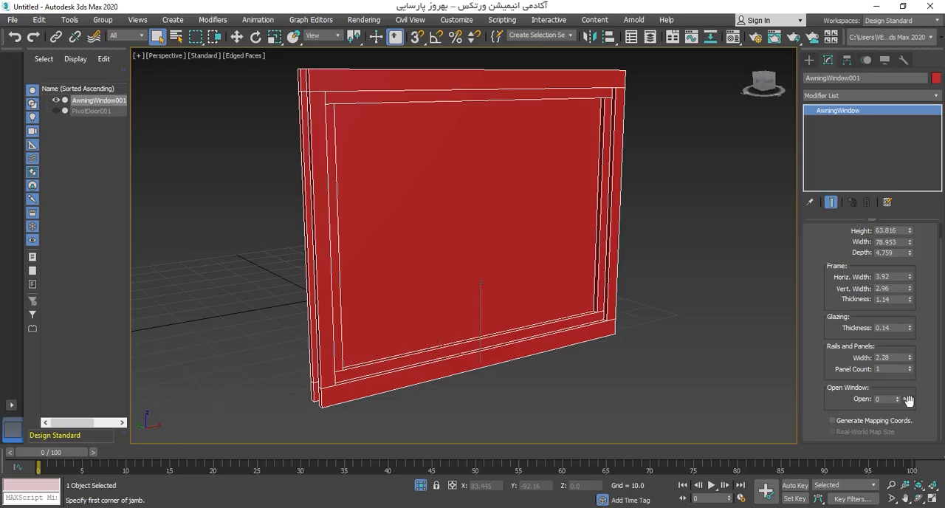
drag(901, 402, 900, 365)
alt+middle_drag(563, 277, 446, 240)
Step: Rotate the window 90 degrees about its Y axis with Angle Snap and raise it to about Z 51
key(e)
click(435, 41)
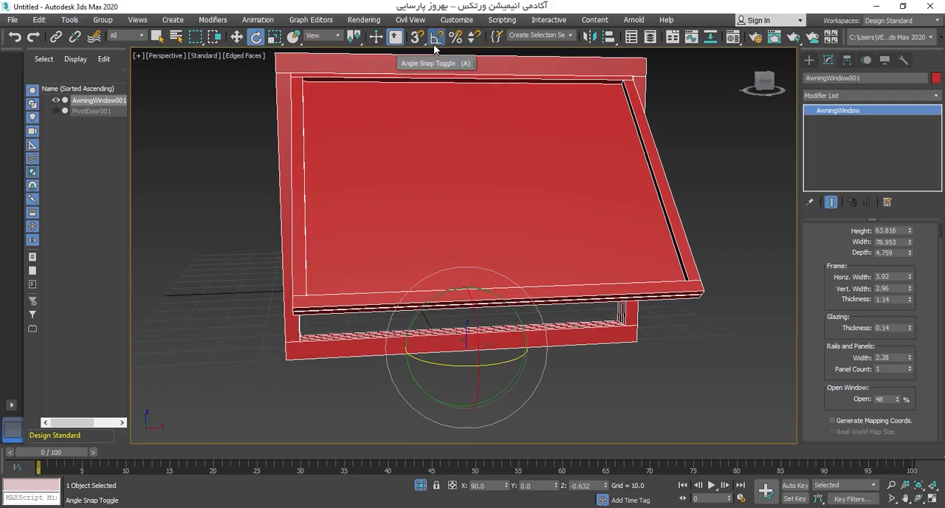
drag(430, 304, 512, 274)
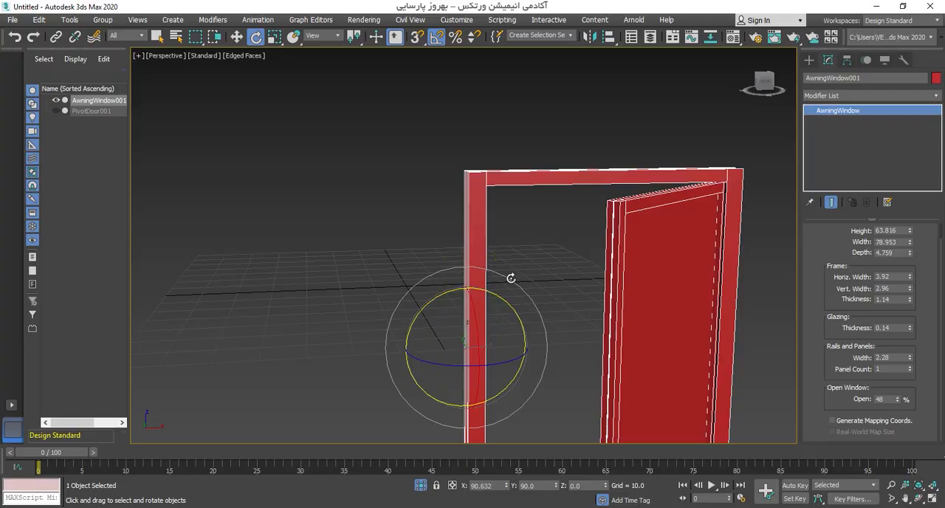
key(w)
scroll(531, 295, down, 4)
middle_drag(532, 296, 466, 285)
drag(448, 297, 338, 189)
scroll(338, 192, up, 3)
middle_drag(338, 197, 453, 265)
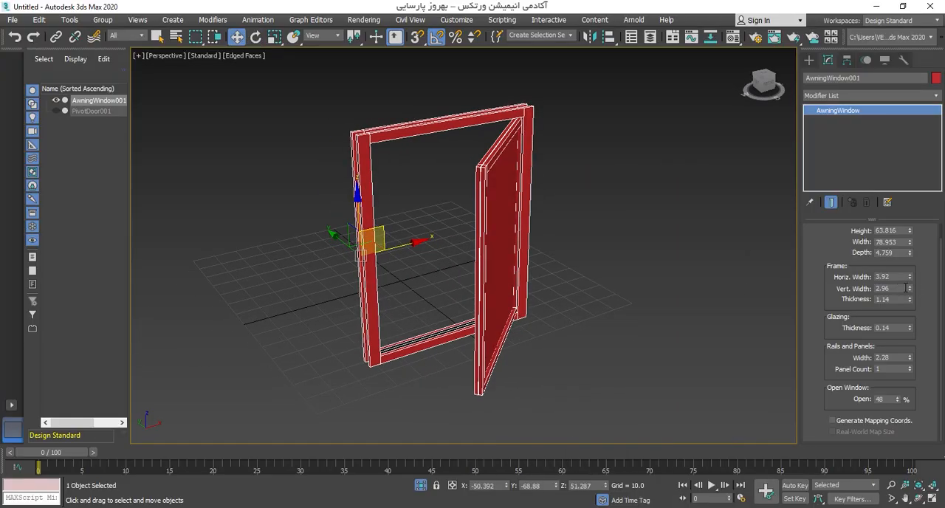
Step: Open the rotated window fully by setting its Open value to 100 %
scroll(896, 402, up, 1)
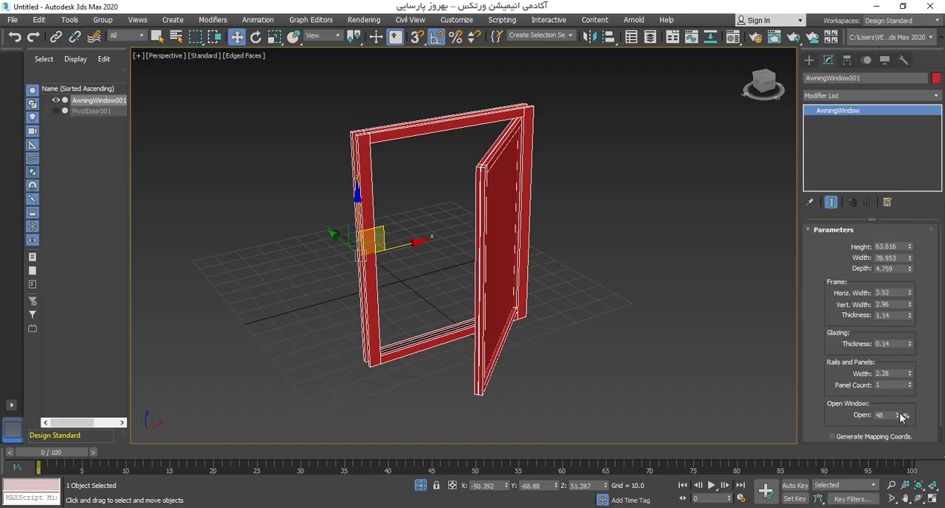
drag(903, 416, 901, 412)
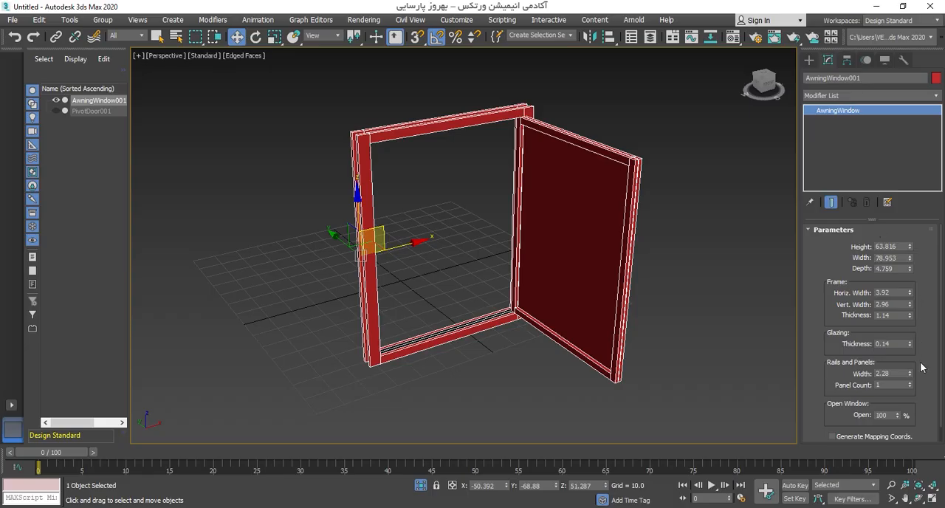
Step: Return to geometry creation and switch the object category from Windows to Stairs
click(810, 61)
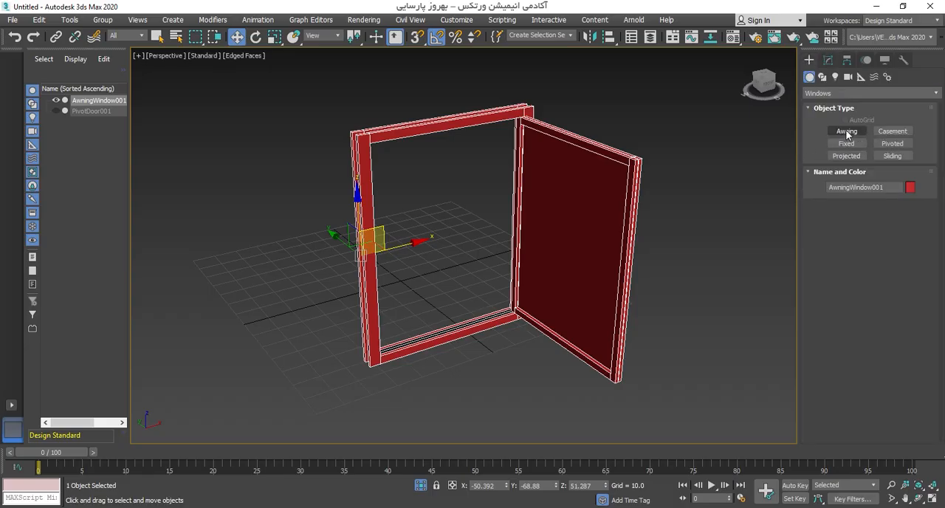
alt+middle_drag(609, 258, 607, 254)
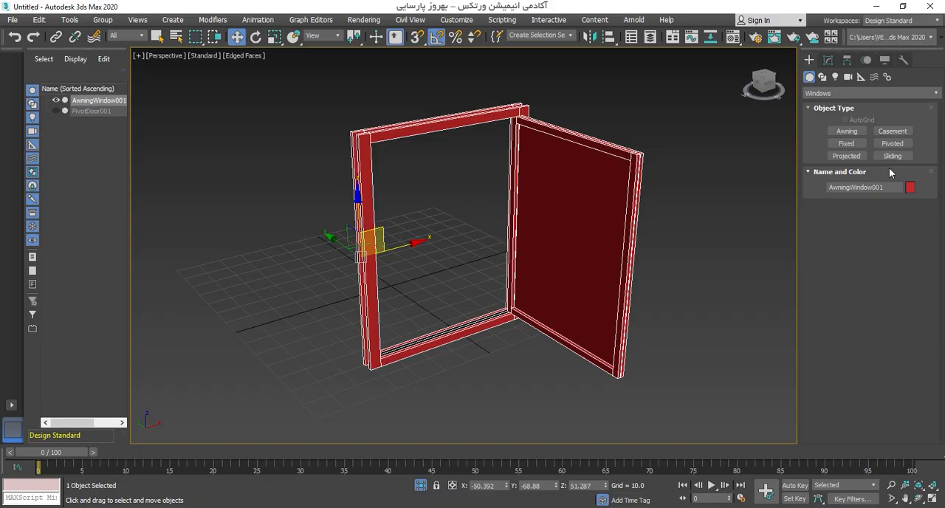
click(860, 92)
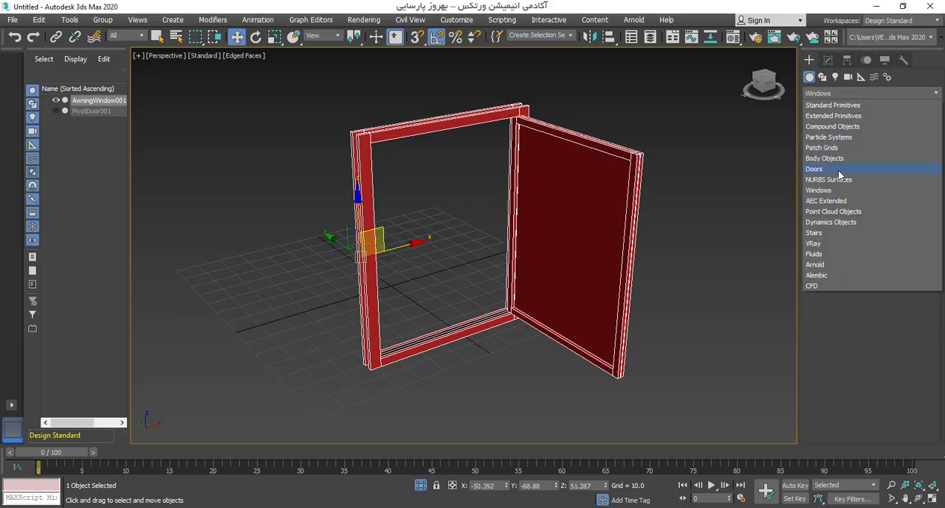
click(815, 234)
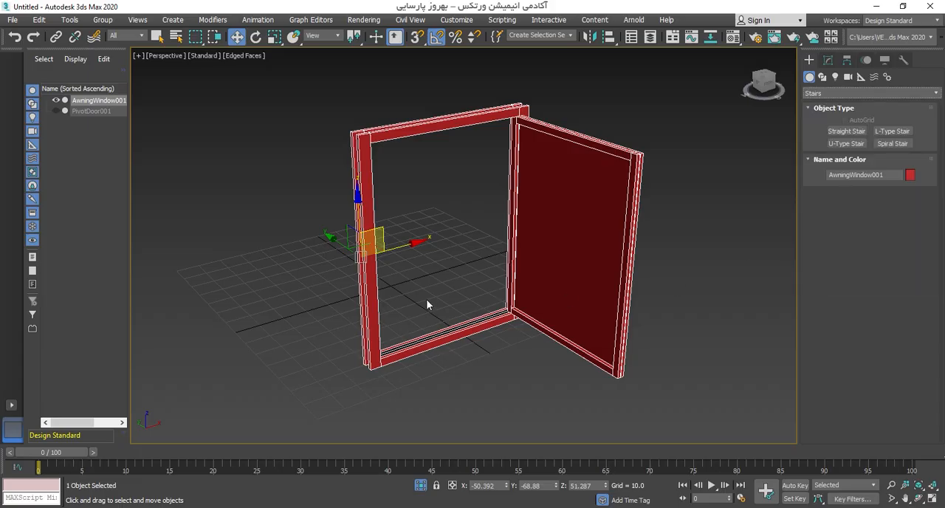
Step: Bring back the hidden door and delete both the door and the window from the scene
right_click(425, 299)
click(465, 234)
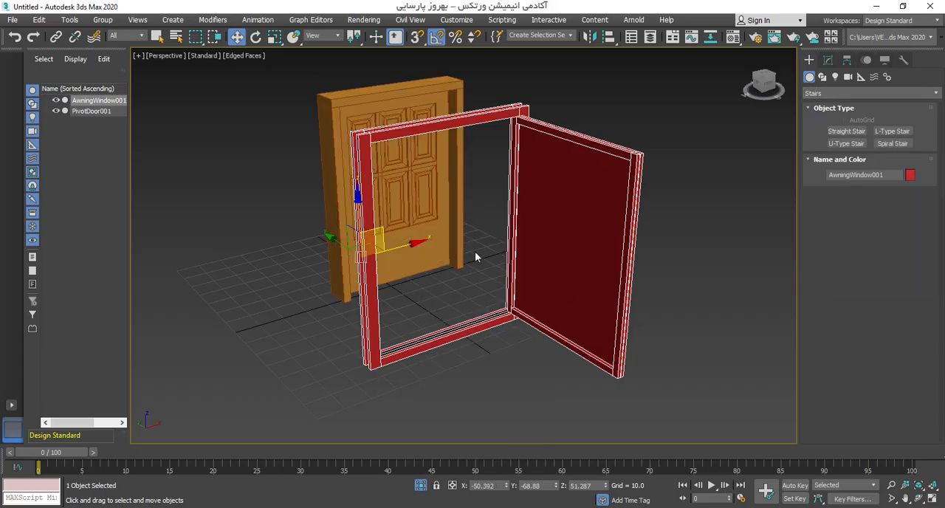
key(ctrl+a)
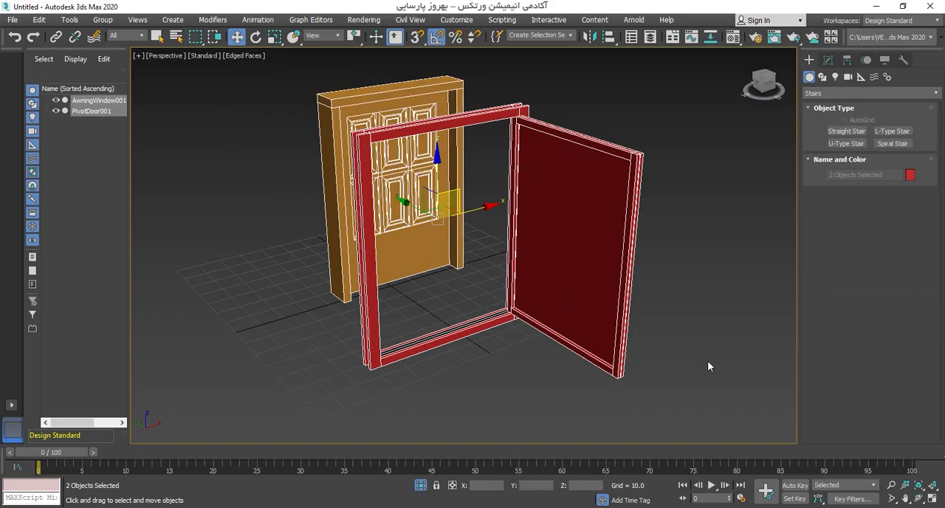
key(Delete)
alt+middle_drag(707, 366, 636, 263)
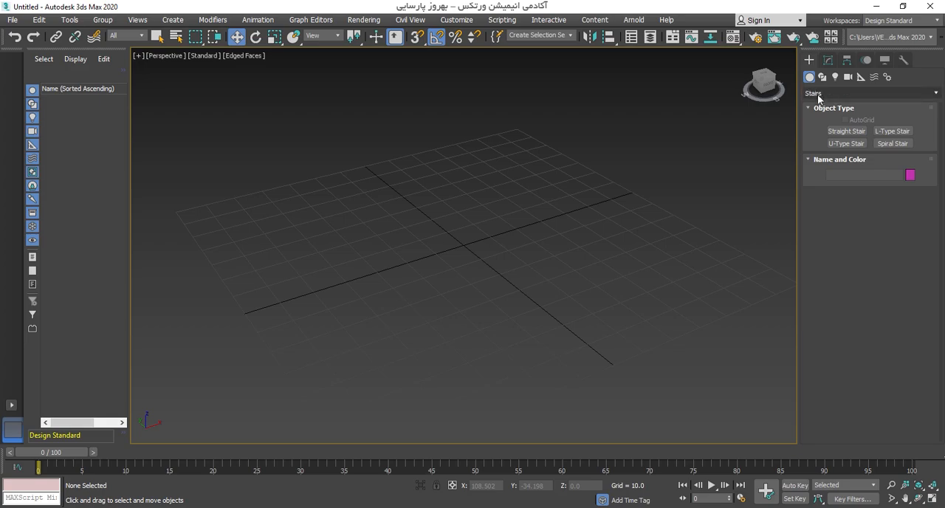
Step: Create a Straight Stair on the grid, about 54 long and 58 wide, with an overall rise of about 34
click(850, 130)
alt+middle_drag(404, 214, 328, 226)
drag(299, 216, 341, 285)
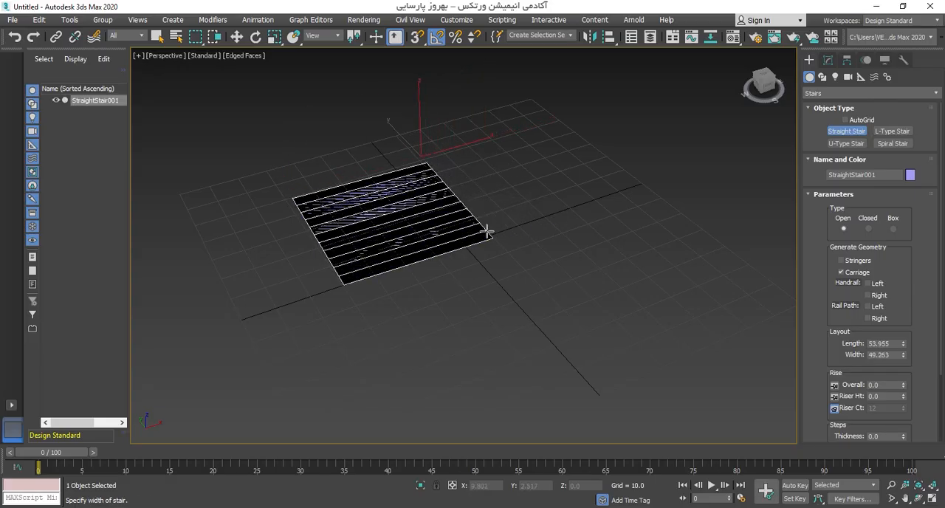
click(509, 221)
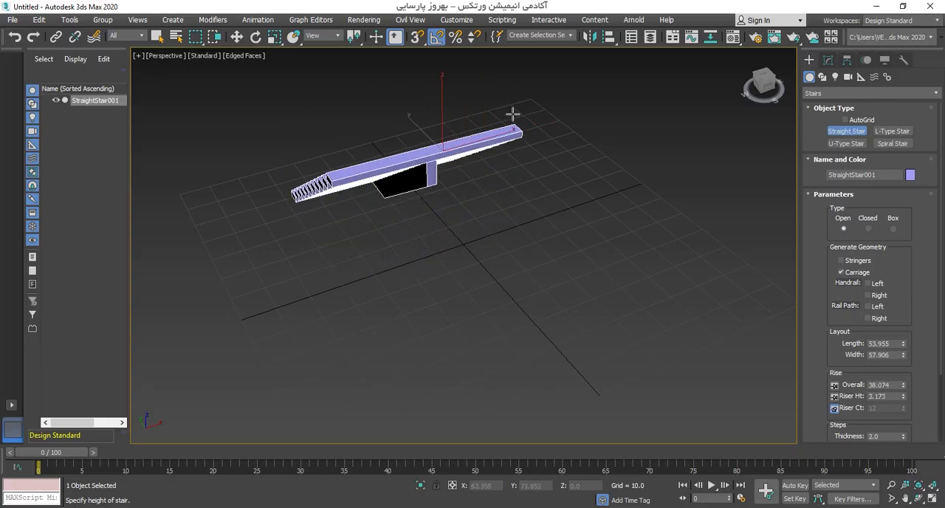
click(510, 114)
alt+middle_drag(510, 113, 438, 206)
key(w)
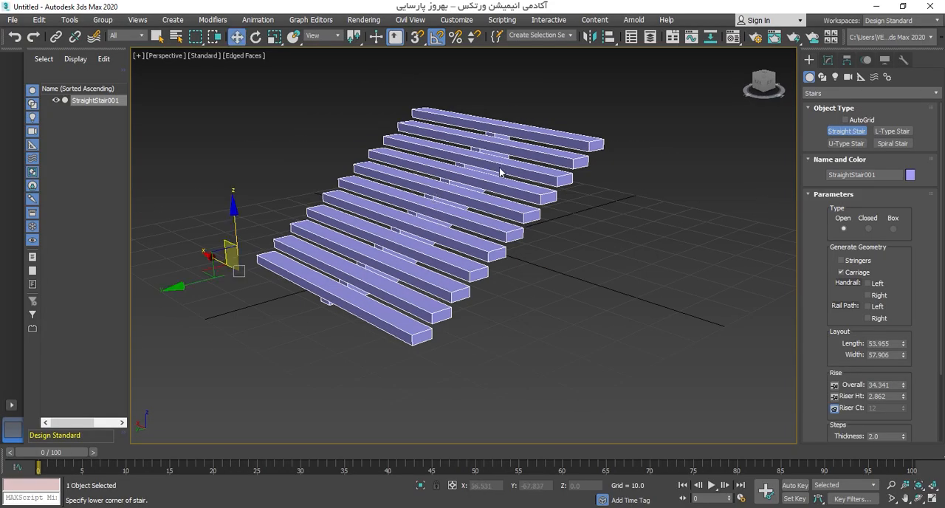
scroll(499, 170, down, 3)
alt+middle_drag(456, 240, 484, 271)
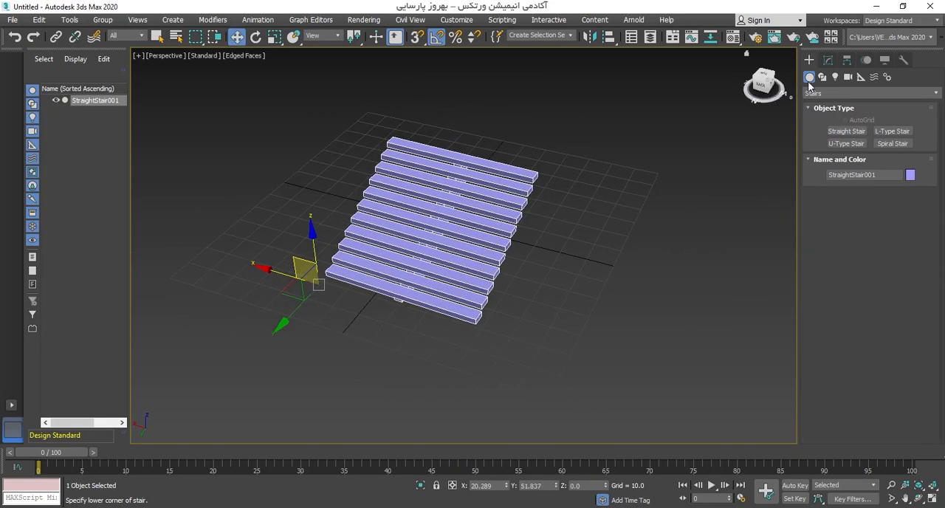
Step: Open the straight stair's parameters for modification
click(827, 60)
alt+middle_drag(613, 225, 571, 244)
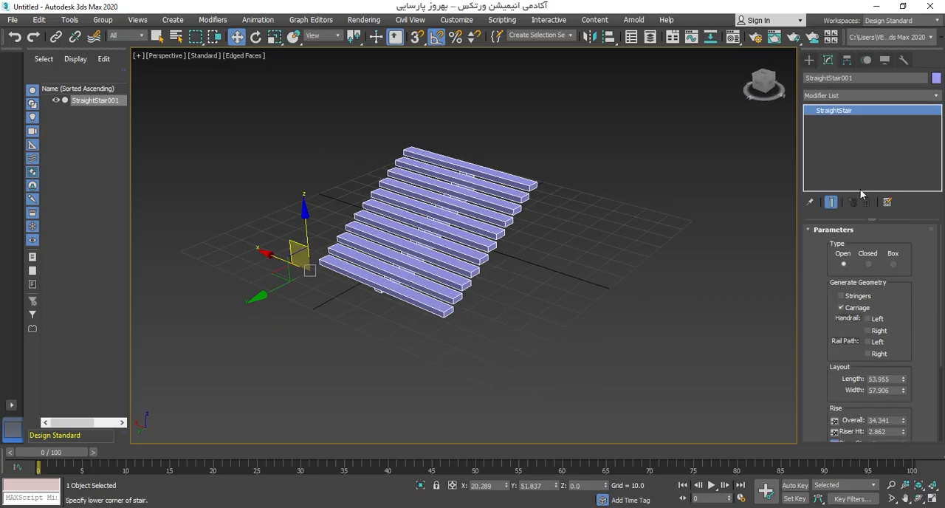
mouse_move(808, 290)
mouse_down()
mouse_move(808, 272)
mouse_move(808, 291)
mouse_up()
click(809, 60)
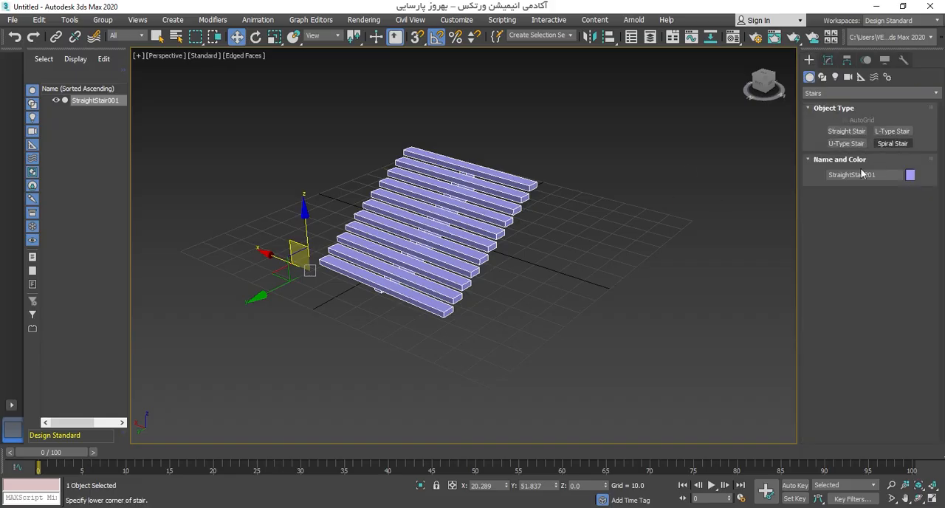
click(828, 61)
drag(817, 273, 829, 260)
scroll(462, 273, up, 2)
alt+middle_drag(483, 273, 471, 115)
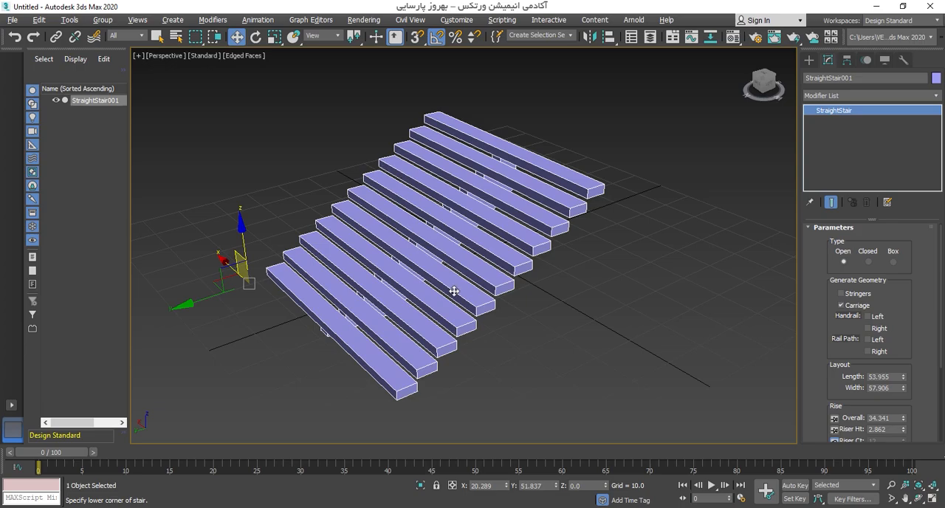
mouse_move(453, 291)
alt+middle_down()
mouse_move(443, 214)
mouse_move(445, 279)
alt+middle_up()
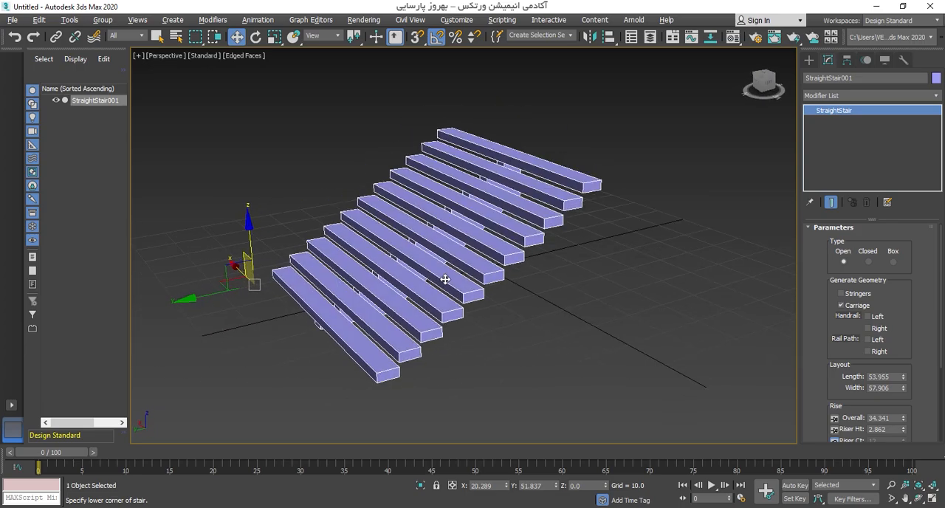
Step: Preview the Closed type on the straight stair and set its type to Box
click(868, 262)
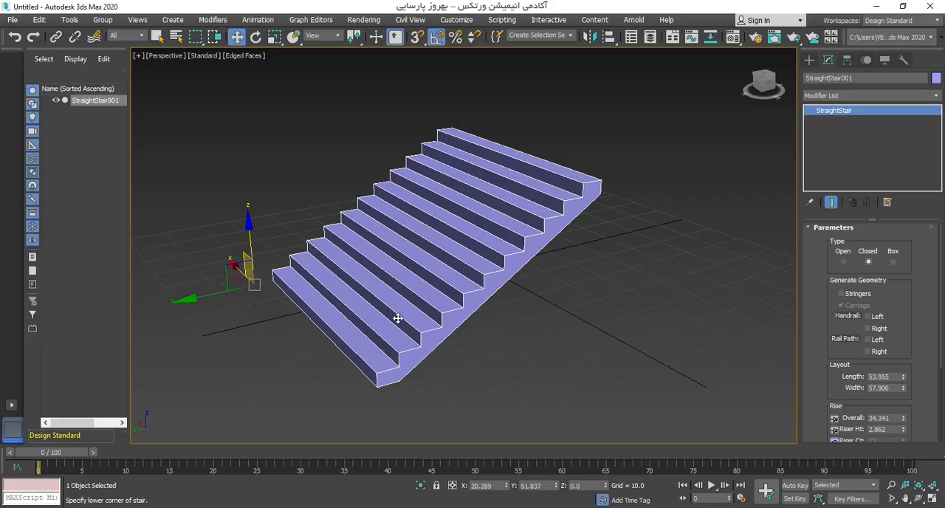
click(893, 264)
alt+middle_drag(661, 292, 637, 245)
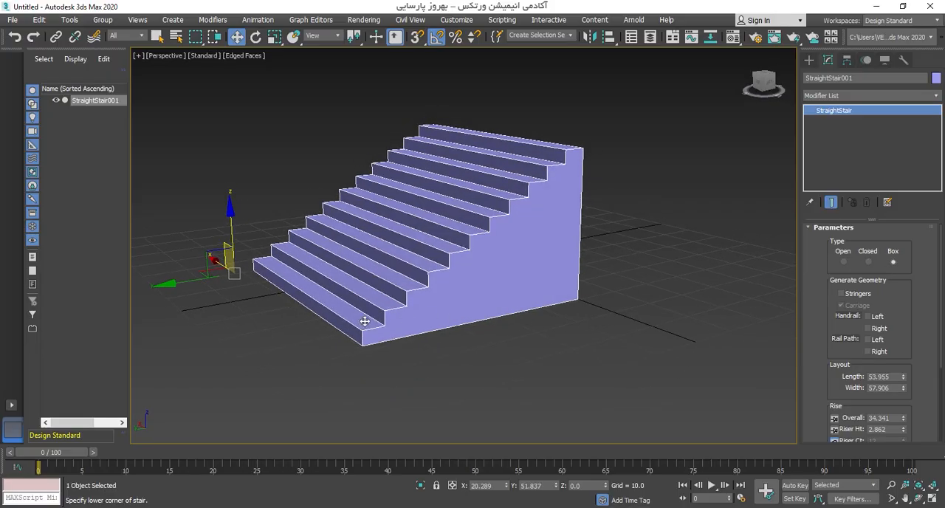
mouse_move(600, 308)
alt+middle_down()
mouse_move(443, 257)
mouse_move(597, 285)
mouse_move(616, 317)
mouse_move(606, 310)
alt+middle_up()
Step: Try generating stringers and a left handrail on the box stair, switching each one off again
click(865, 295)
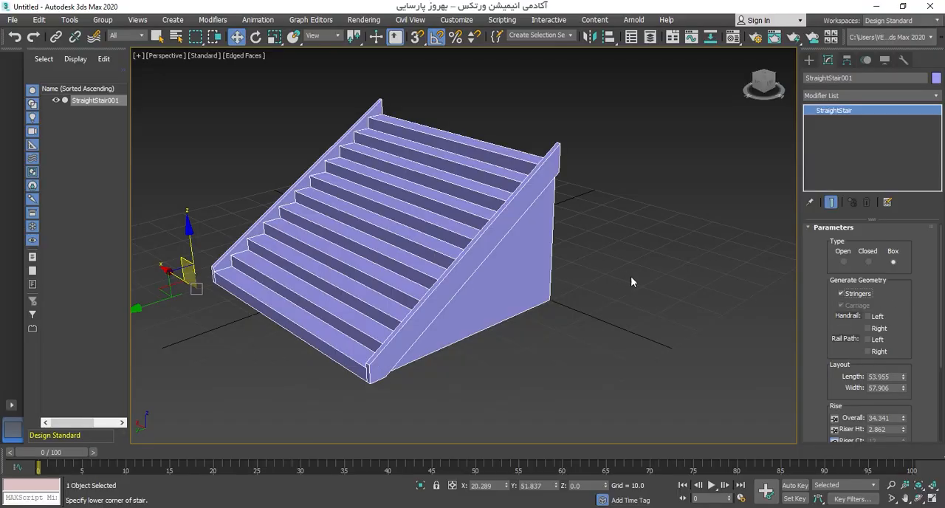
alt+middle_drag(631, 279, 779, 283)
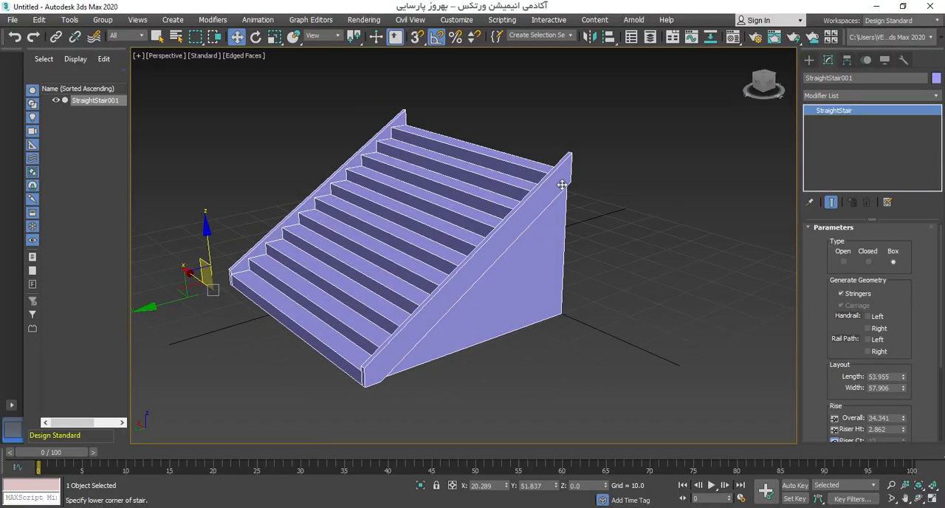
click(847, 294)
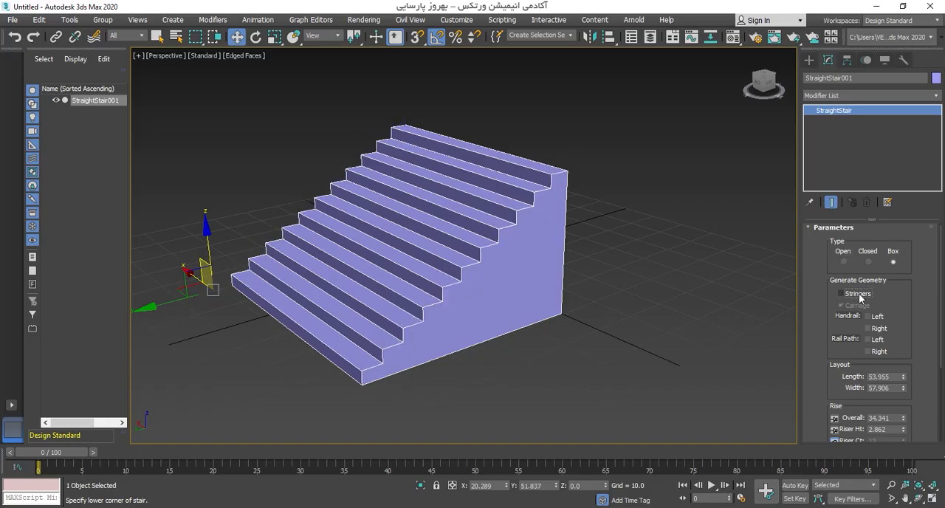
click(876, 318)
scroll(438, 211, down, 3)
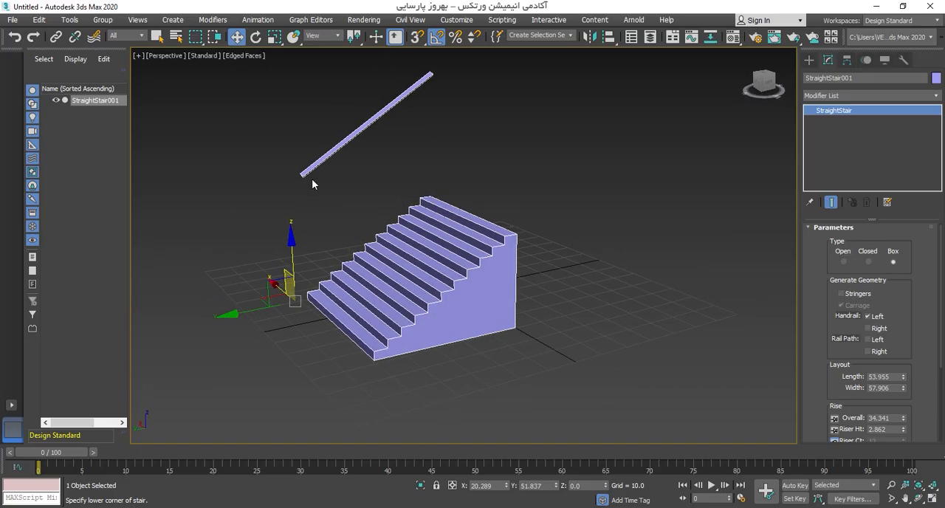
click(868, 316)
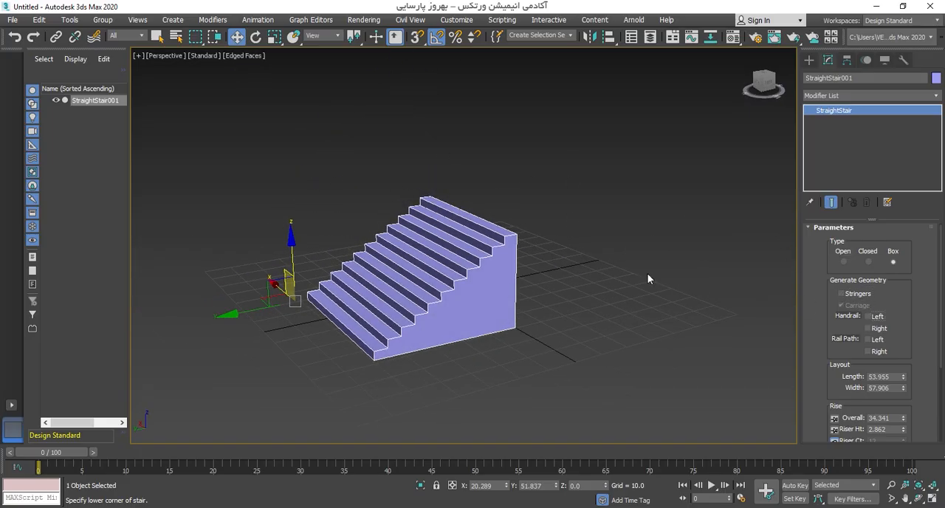
Step: Set the stair's layout length to 89.392 and its width to 63.697
scroll(817, 310, down, 3)
scroll(447, 289, up, 3)
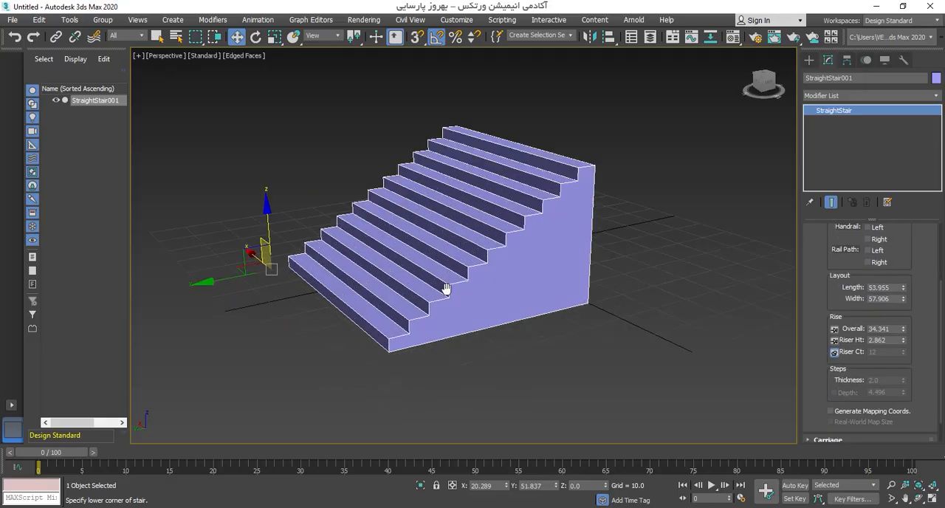
drag(902, 288, 590, 291)
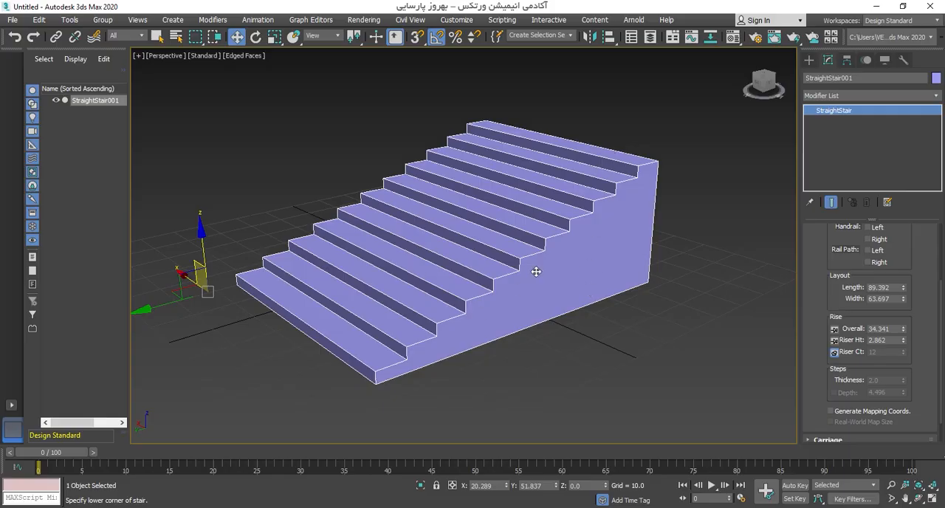
alt+middle_drag(536, 271, 766, 337)
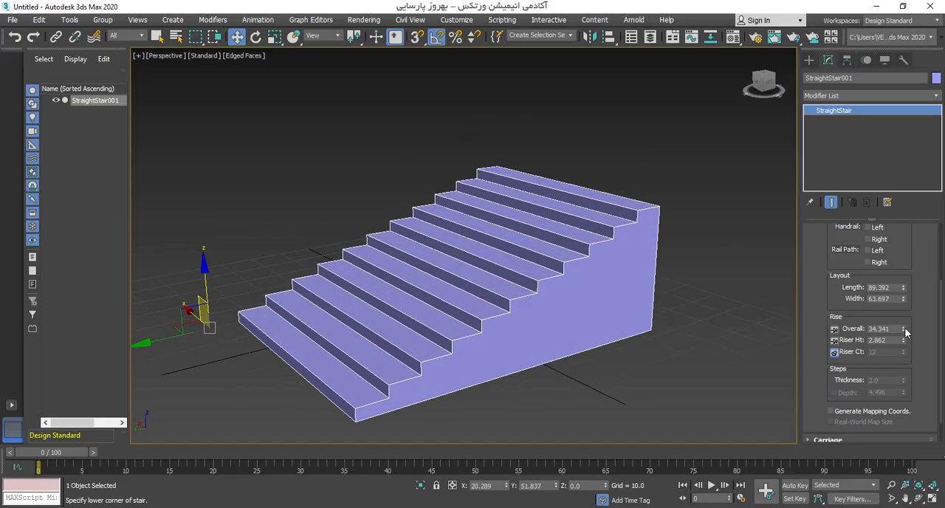
Step: Try varying the stair's overall rise and pin it in place to free the riser count
mouse_move(904, 331)
mouse_down()
mouse_move(907, 295)
mouse_move(914, 333)
mouse_move(913, 230)
mouse_move(904, 336)
mouse_up()
click(834, 328)
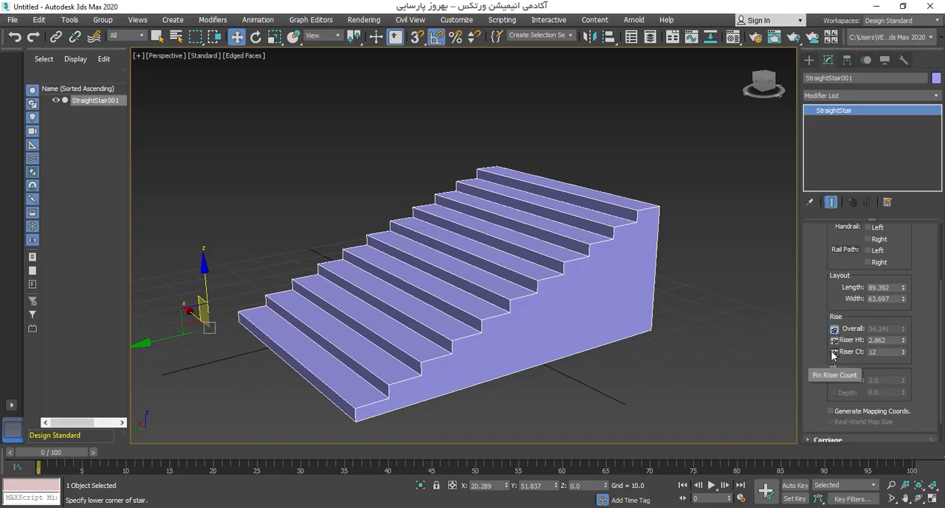
Step: Try raising the straight stair's riser count to 23 while the overall rise stays pinned
click(904, 351)
click(904, 351)
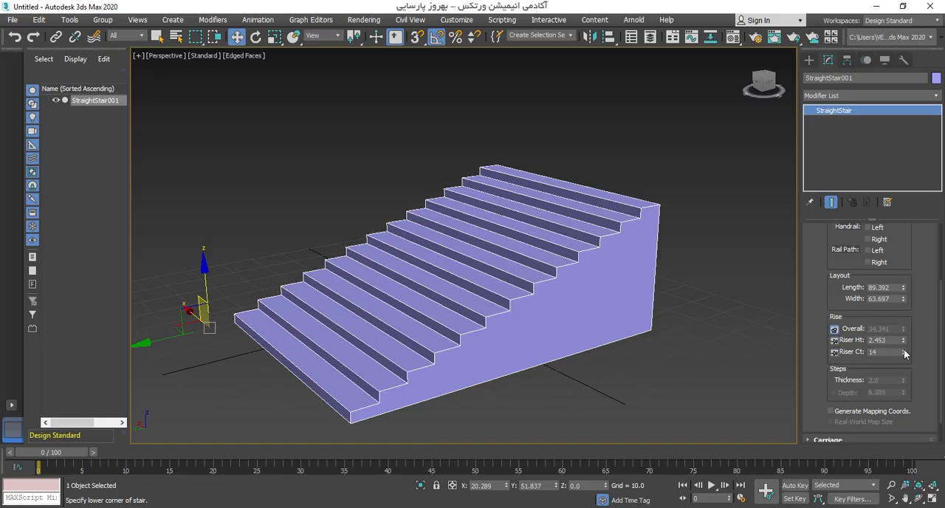
click(904, 351)
click(905, 351)
click(904, 350)
click(904, 350)
click(904, 350)
click(904, 350)
click(904, 350)
click(904, 350)
click(904, 350)
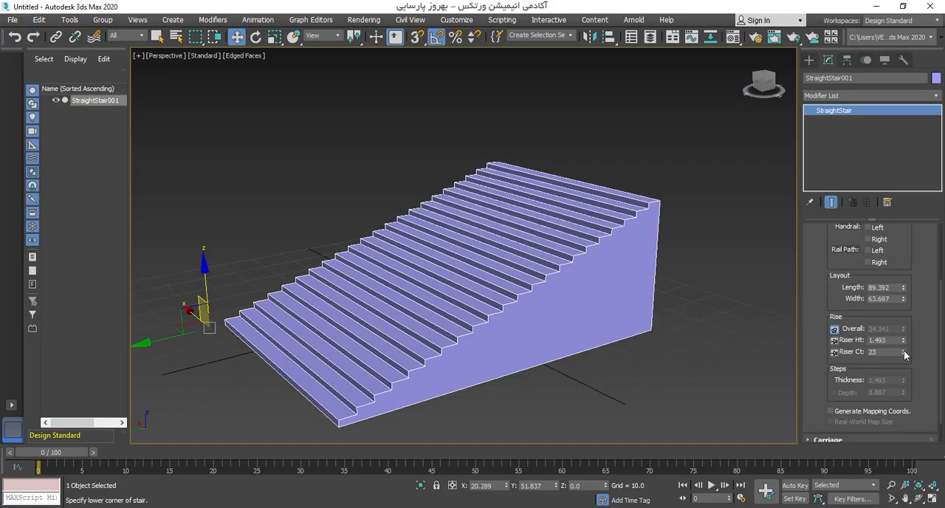
Step: Adjust the straight stair to 11 risers with a riser height of 4.293, leaving the overall rise pinned
drag(905, 353, 908, 317)
click(834, 340)
click(834, 328)
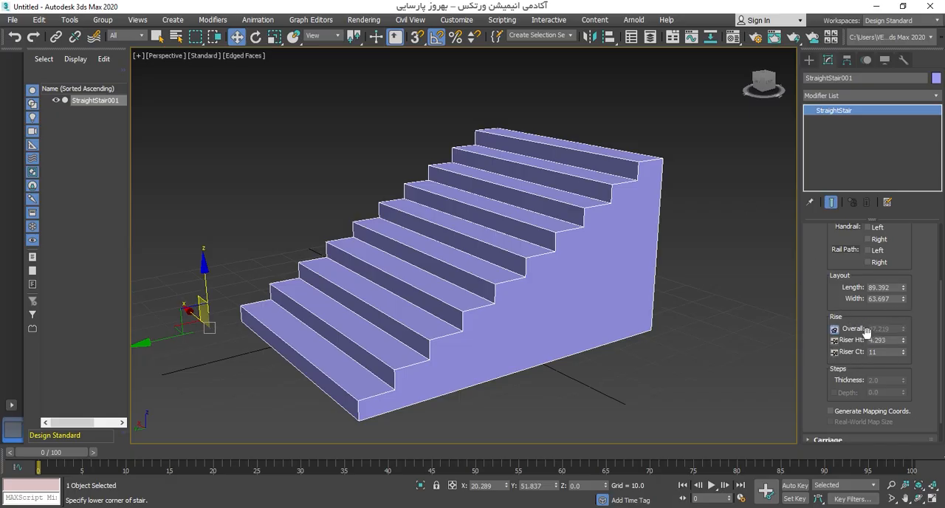
Step: Examine the straight stair's Carriage, Railings and Stringers parameters, collapse them again and return to the main parameters
scroll(828, 305, down, 2)
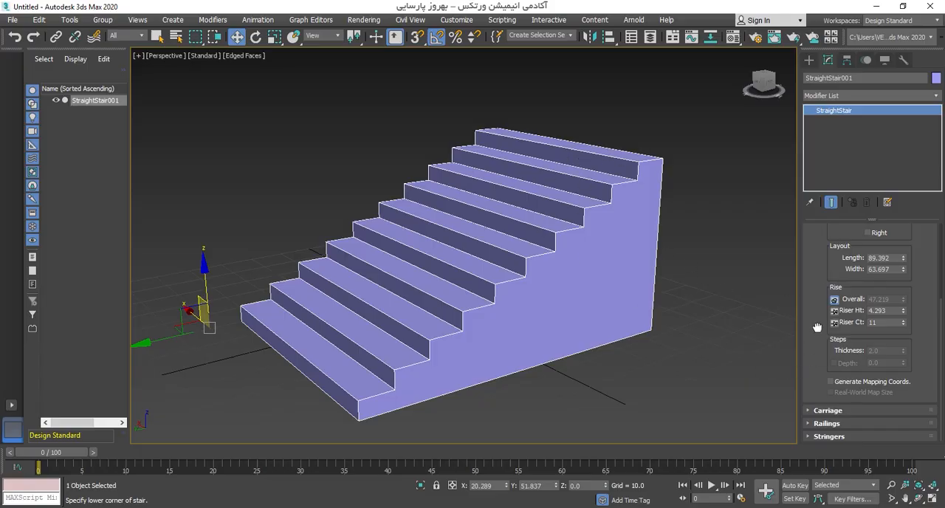
click(822, 410)
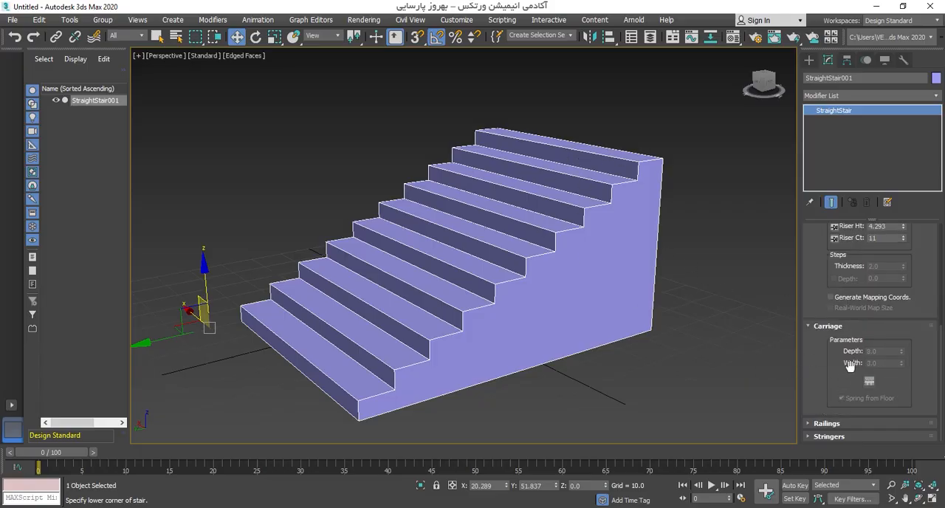
click(839, 425)
click(840, 436)
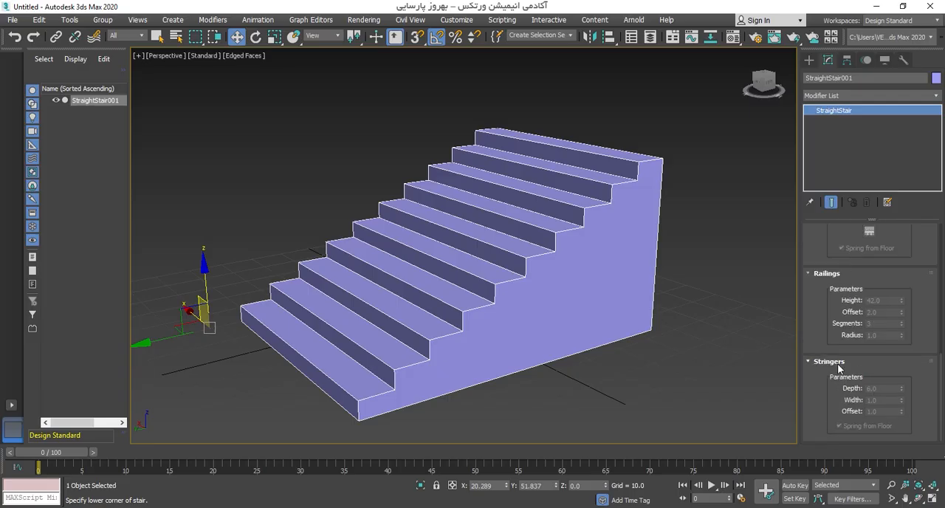
click(834, 362)
click(834, 349)
click(822, 326)
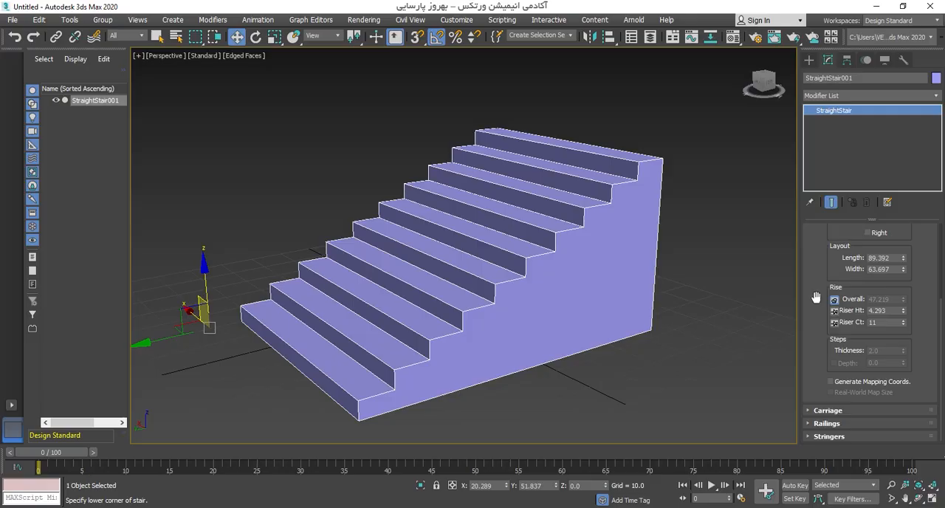
drag(819, 269, 818, 364)
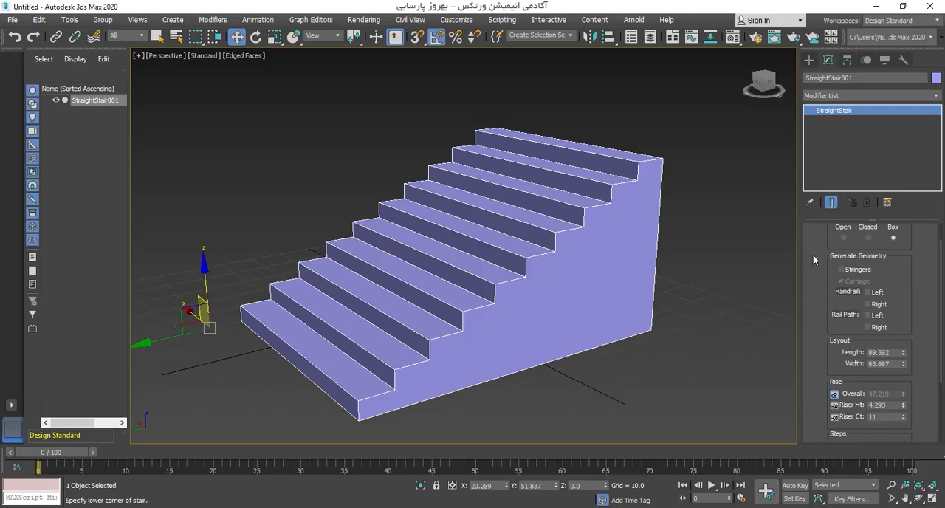
drag(812, 258, 813, 286)
Step: Move the straight stair along X to about 105.968, away from the grid centre
scroll(524, 279, down, 5)
alt+middle_drag(525, 279, 492, 277)
alt+middle_drag(380, 249, 375, 285)
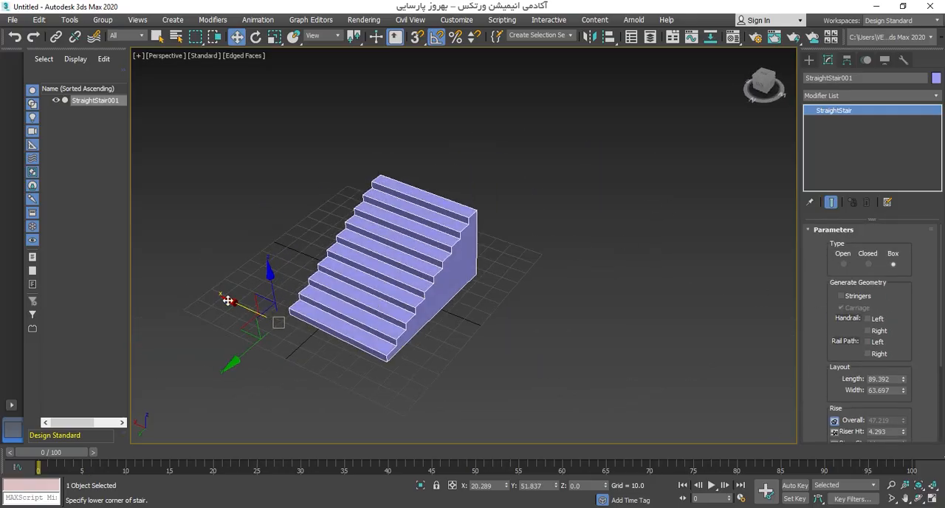
drag(228, 300, 107, 240)
middle_drag(282, 285, 384, 304)
alt+middle_drag(384, 304, 360, 290)
Step: Create an L-Type Stair beside the straight stair, about 68.488 and 39.136 long with an overall rise of about 71.963
click(809, 61)
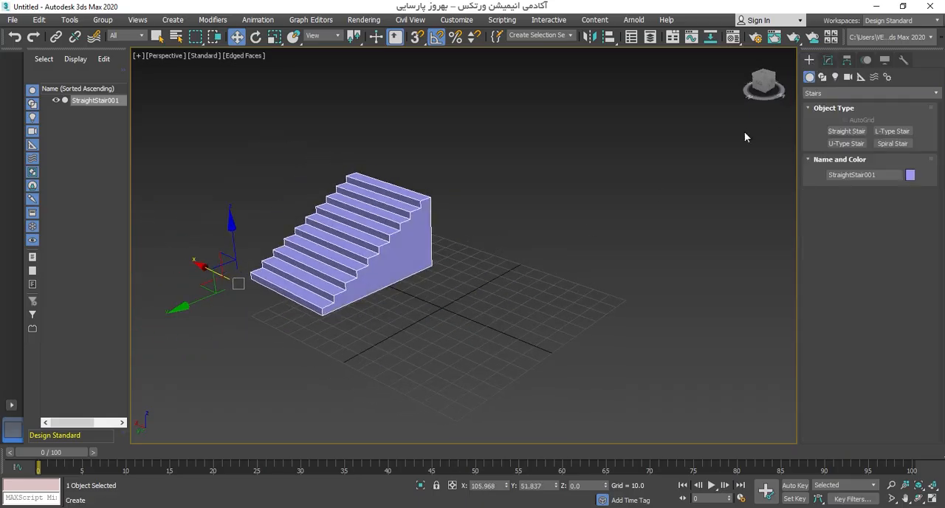
scroll(476, 249, down, 3)
alt+middle_drag(477, 250, 427, 268)
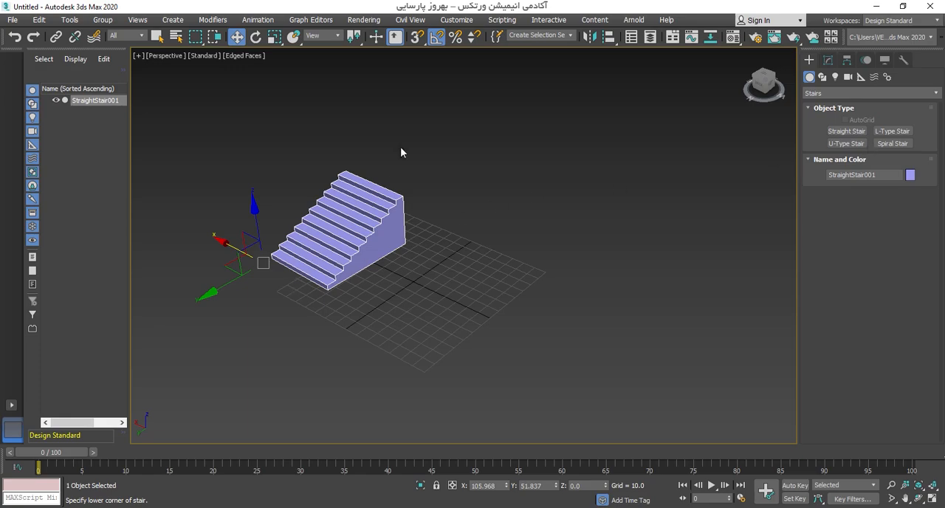
click(900, 134)
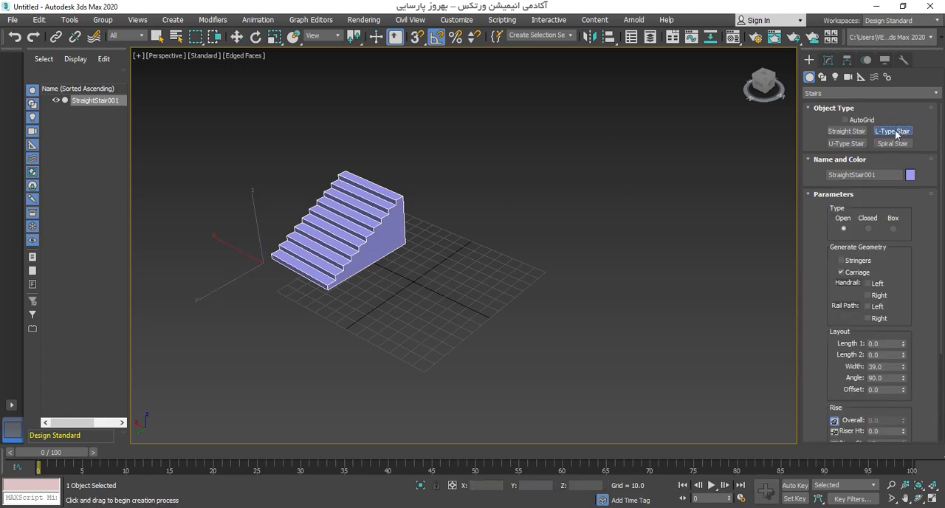
drag(380, 323, 471, 256)
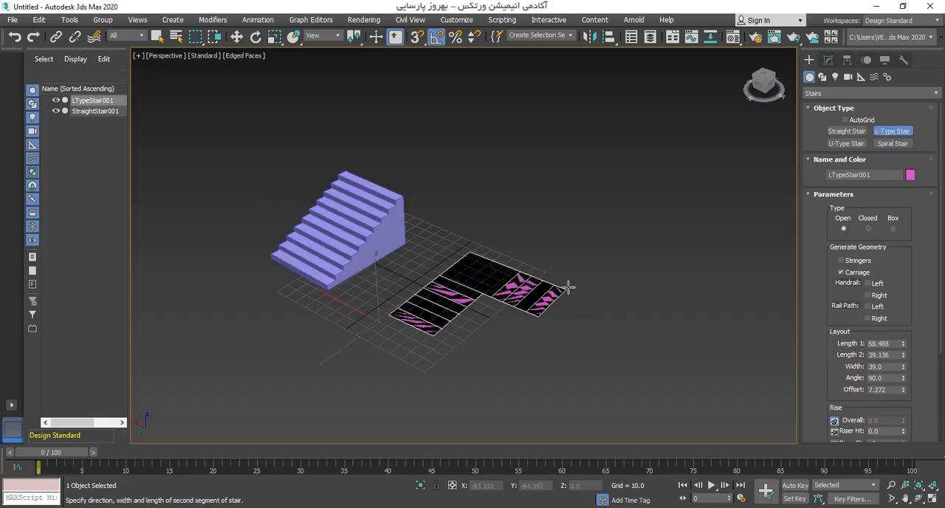
click(565, 285)
click(569, 188)
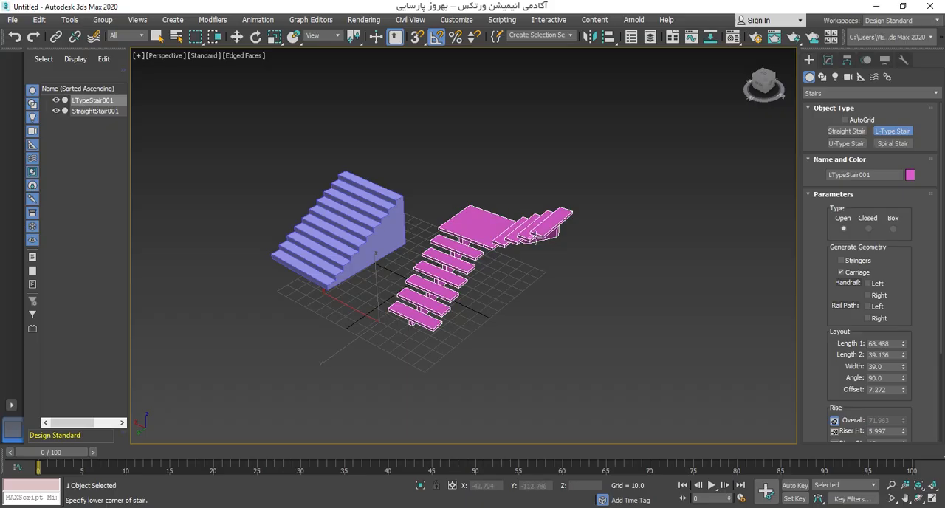
Step: Finish L-type stair creation and shift that stair along X away from the straight stair
alt+middle_drag(535, 238, 514, 276)
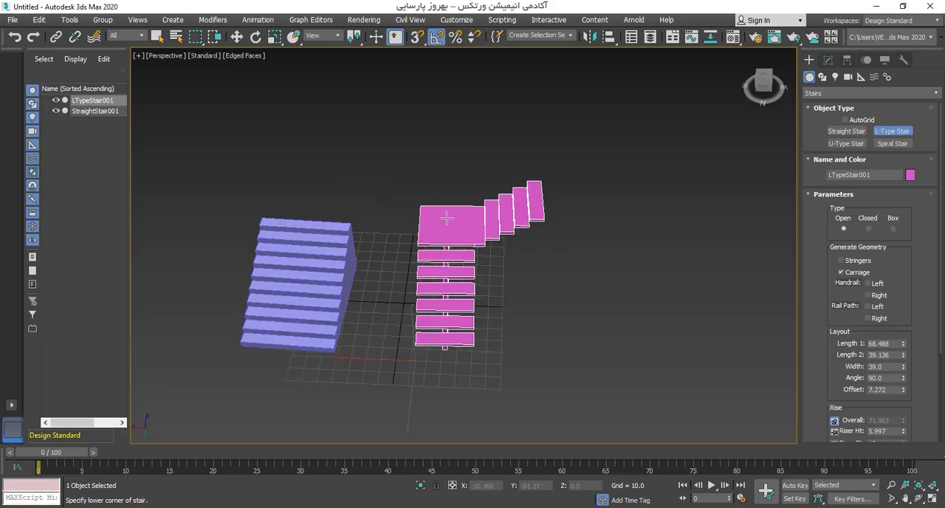
right_click(447, 285)
drag(391, 384, 336, 385)
Step: Create a U-Type Stair beside the L-type stair with both lengths about 95.525 and an offset of about 35.442
click(846, 144)
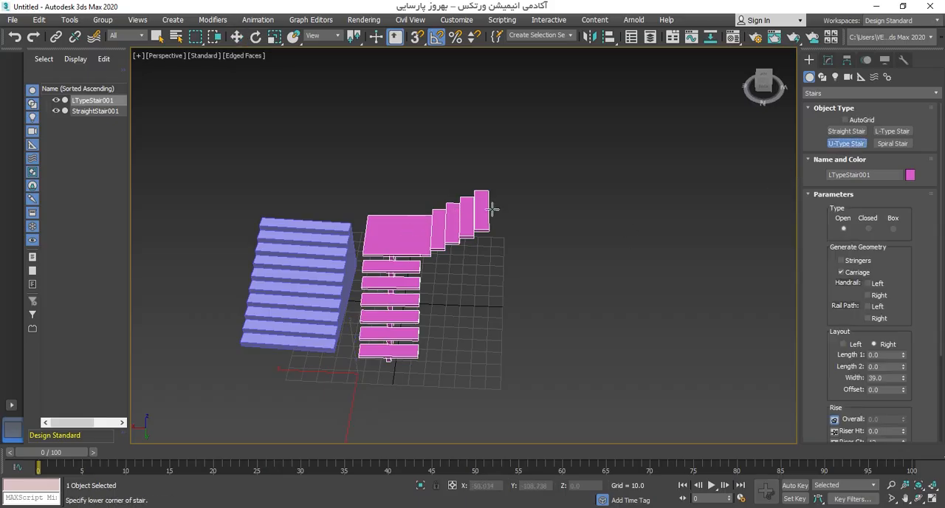
middle_drag(486, 320, 403, 300)
drag(457, 346, 462, 232)
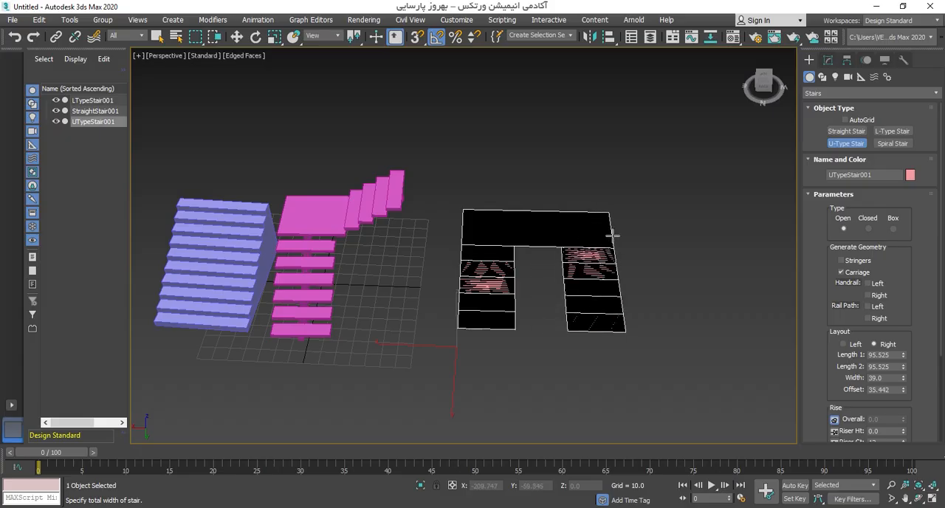
click(612, 236)
click(615, 135)
key(w)
Step: Create a counter-clockwise Spiral Stair beside the U-type stair with a radius of about 53.665
alt+middle_drag(434, 282, 481, 275)
alt+middle_drag(610, 169, 430, 292)
click(891, 146)
middle_drag(546, 271, 519, 313)
drag(525, 345, 537, 298)
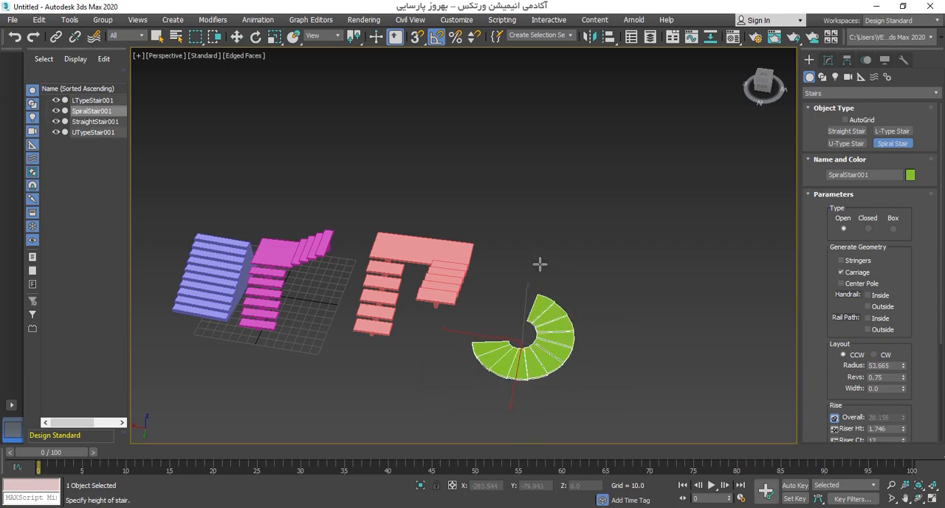
click(511, 155)
key(w)
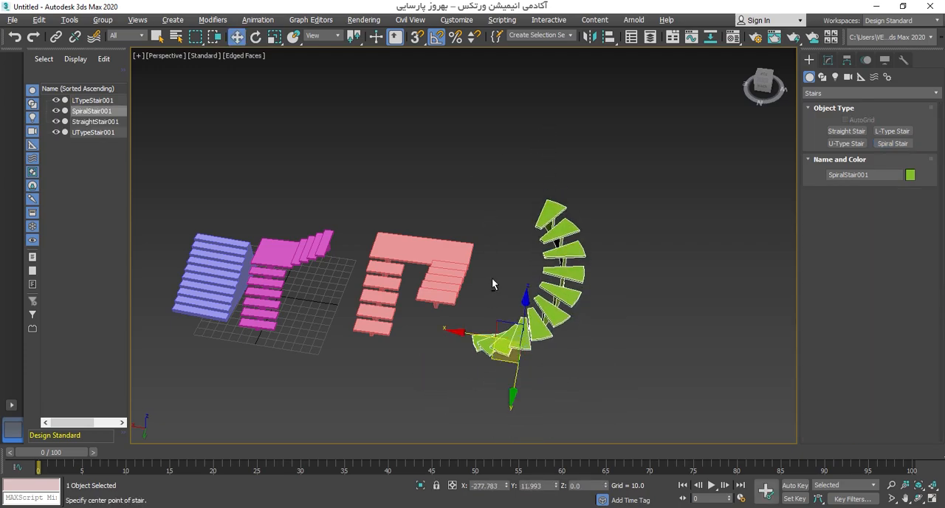
Step: Examine the spiral stair and its type, geometry and layout parameters alongside the other stairs
alt+middle_drag(492, 279, 515, 317)
alt+middle_drag(528, 183, 583, 310)
click(828, 61)
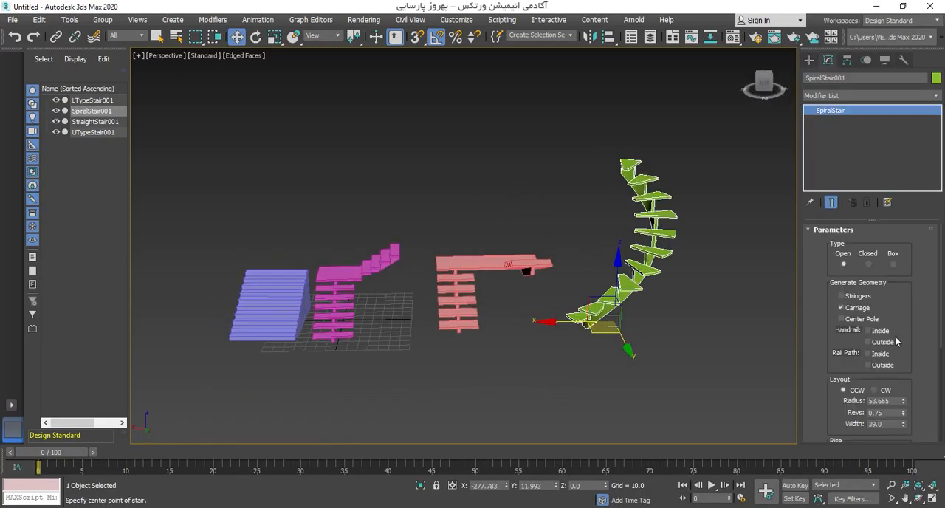
drag(814, 357, 835, 170)
alt+middle_drag(568, 295, 568, 317)
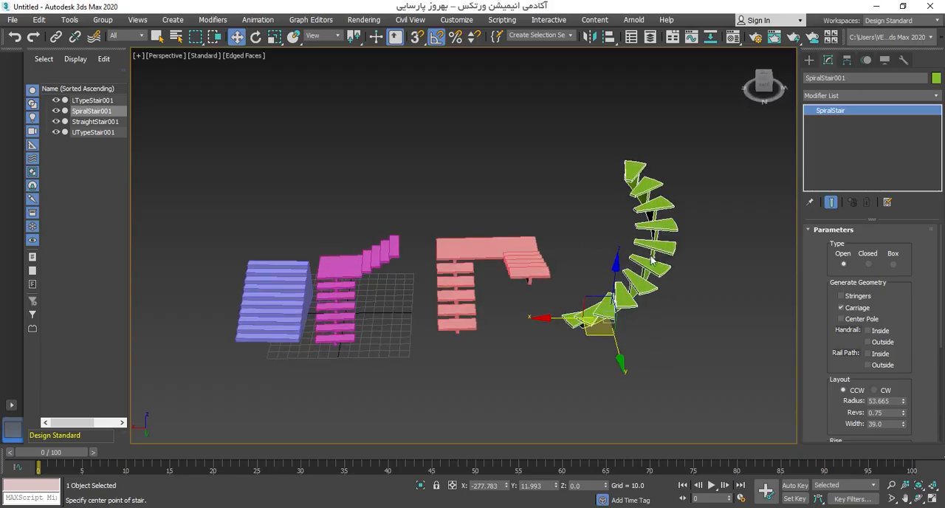
mouse_move(823, 358)
mouse_down()
mouse_move(818, 169)
mouse_move(818, 369)
mouse_up()
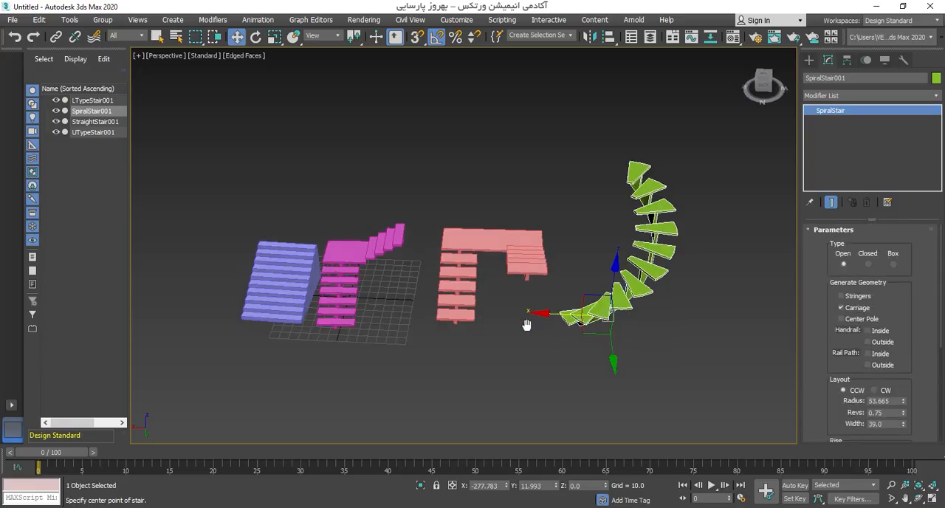
alt+middle_drag(527, 322, 519, 339)
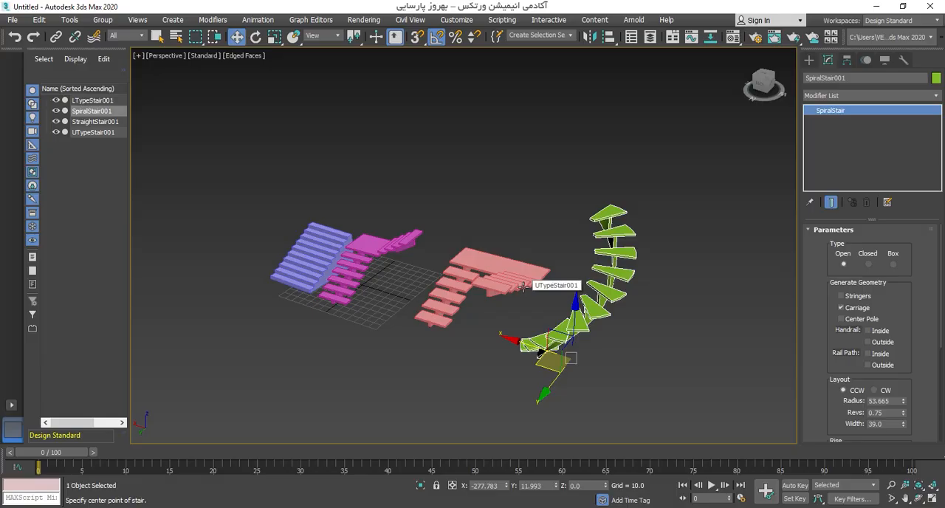
Step: Switch the geometry creation category from Stairs to Standard Primitives
click(809, 59)
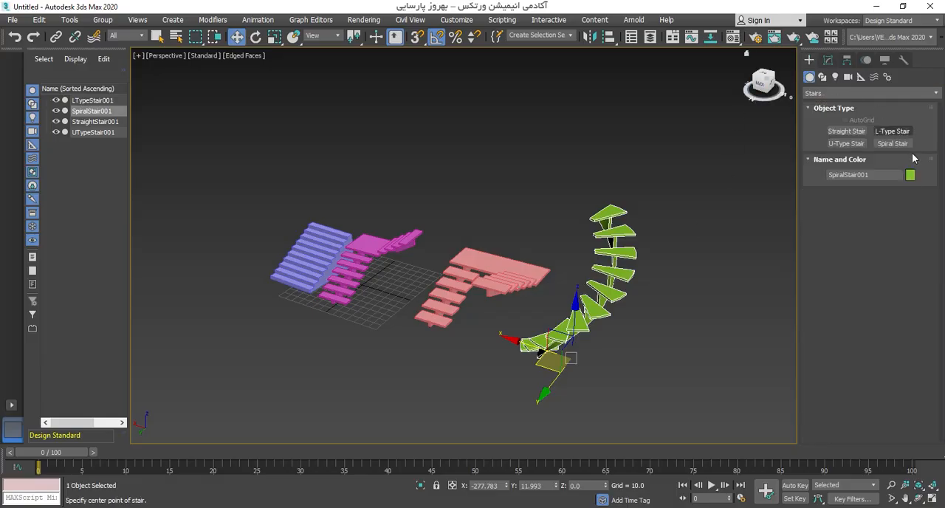
click(823, 93)
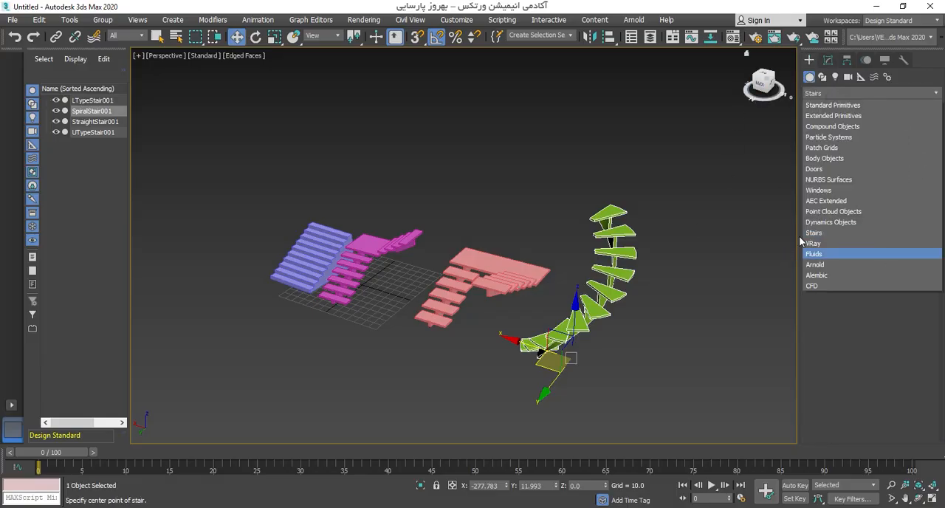
click(821, 108)
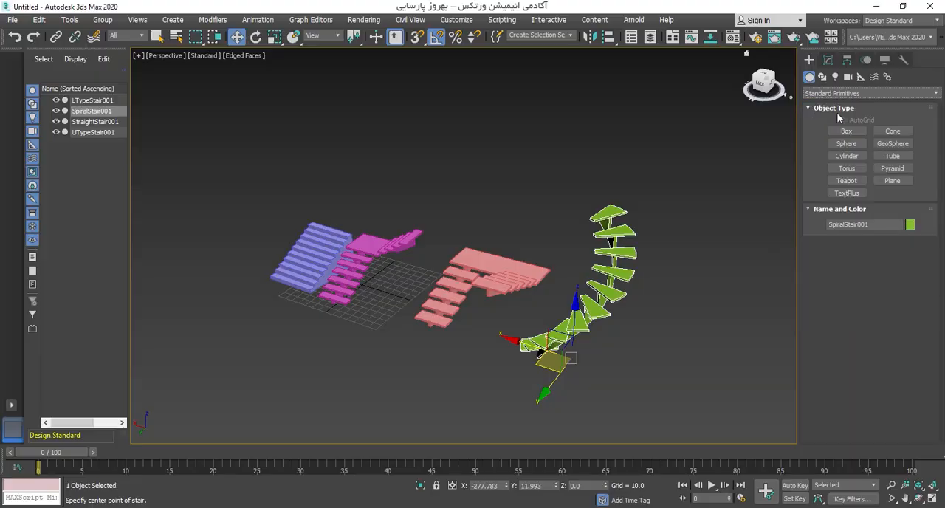
middle_drag(470, 216, 488, 201)
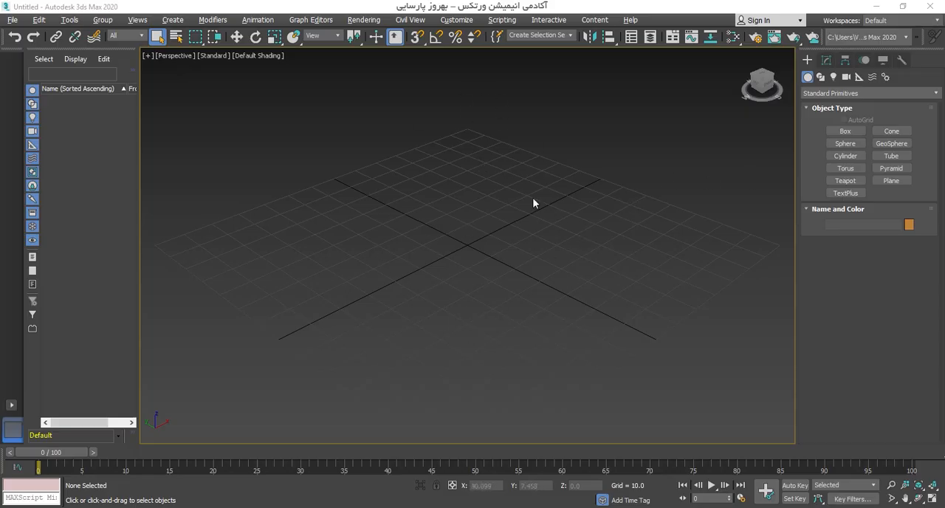
Step: Create a box about 67.157 long, 82.717 wide and 49.674 high near the grid centre
click(845, 131)
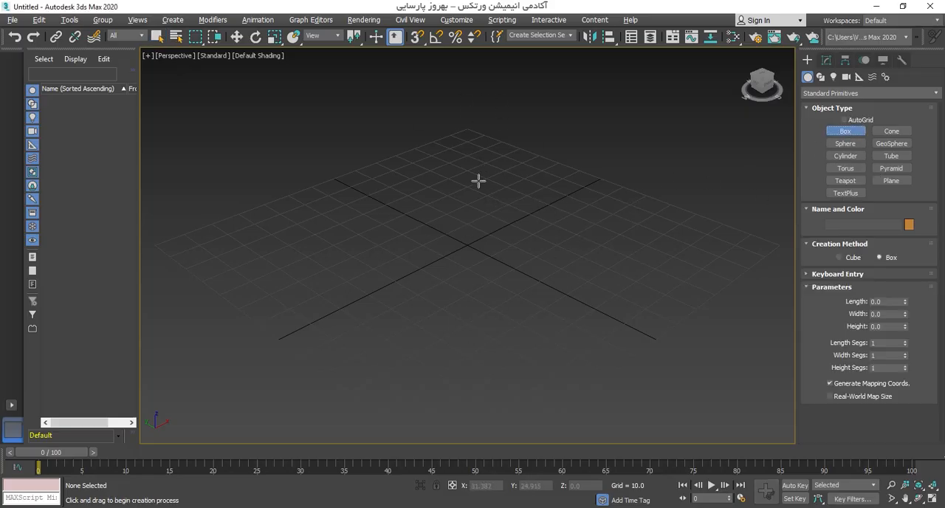
drag(478, 181, 439, 360)
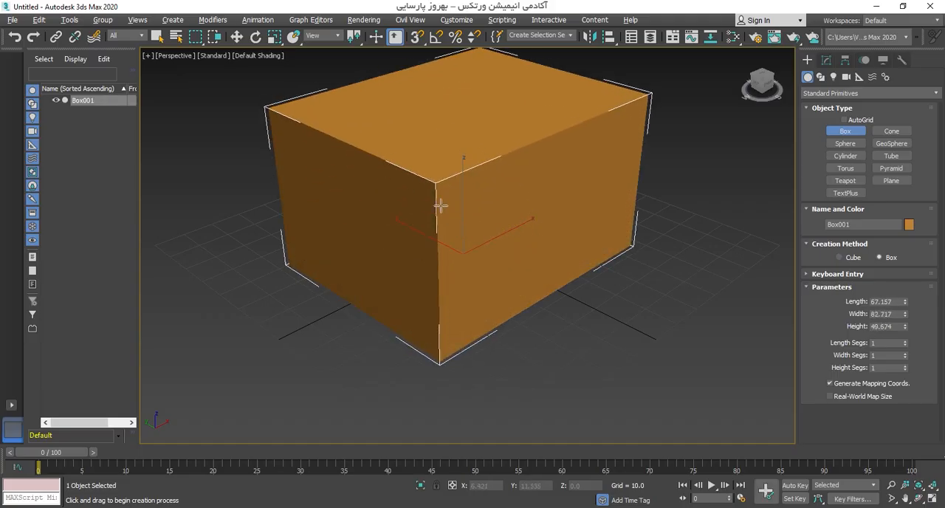
right_click(441, 206)
Step: Place the box at the origin by setting X and Y to 0, and hide its selection brackets
key(w)
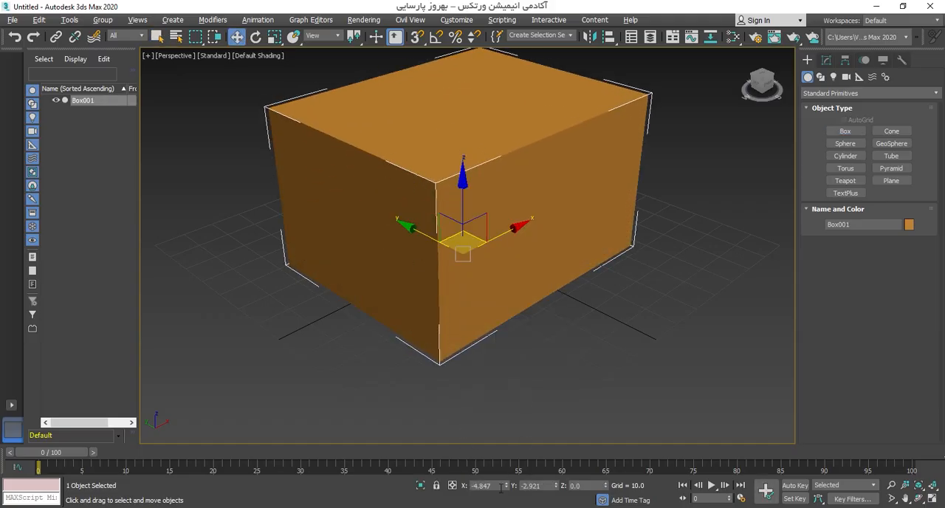
key(Tab)
text(0)
key(Tab)
text(0)
key(Tab)
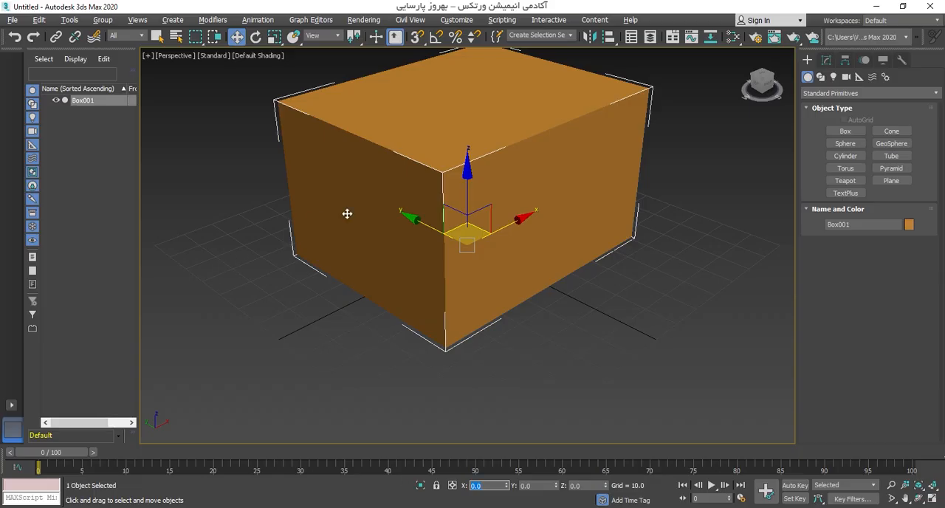
middle_drag(412, 231, 484, 256)
key(j)
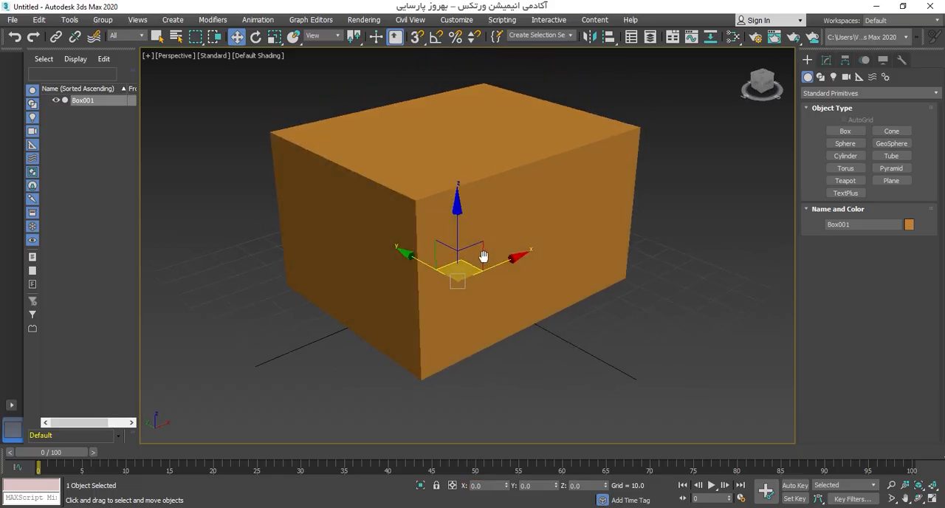
Step: Set the box's length to 4, width to 3 and height to 3, and inspect the resized box up close
click(825, 59)
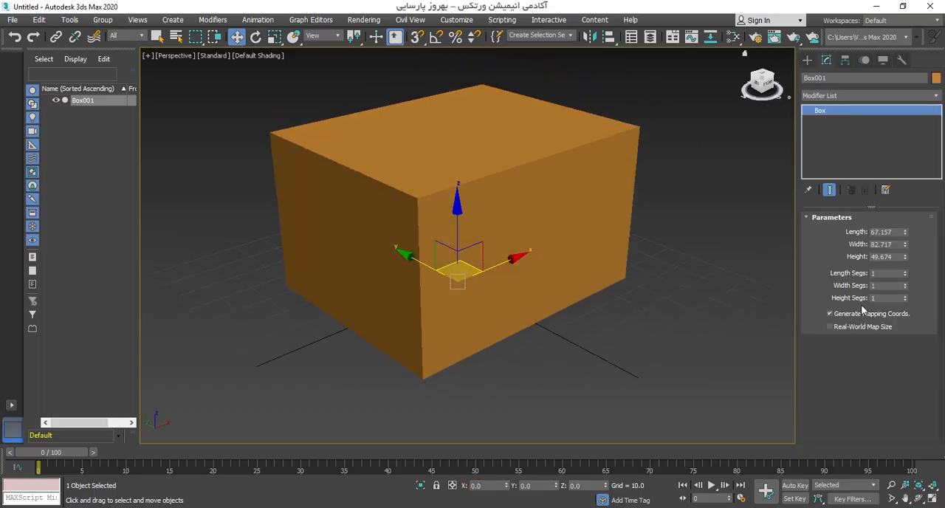
mouse_move(604, 270)
middle_down()
mouse_move(595, 270)
mouse_move(599, 279)
middle_up()
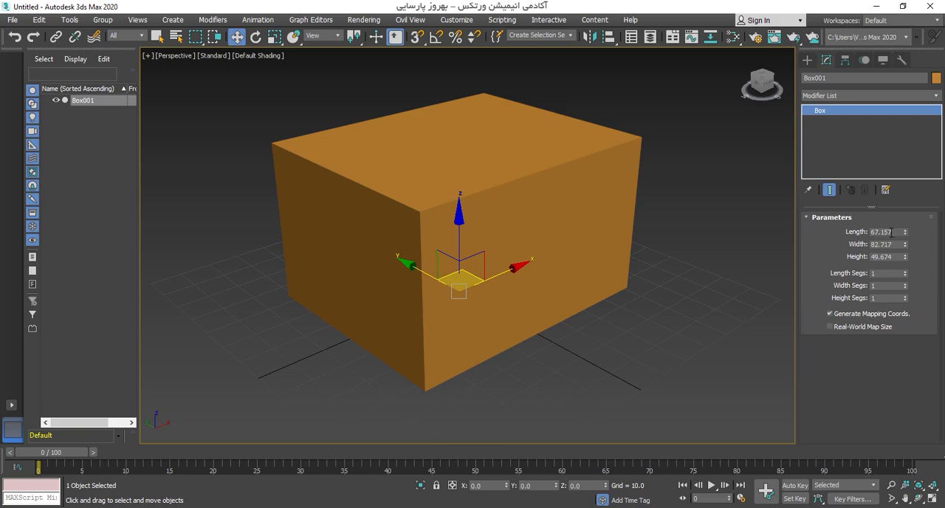
drag(891, 232, 829, 235)
text(4)
key(Tab)
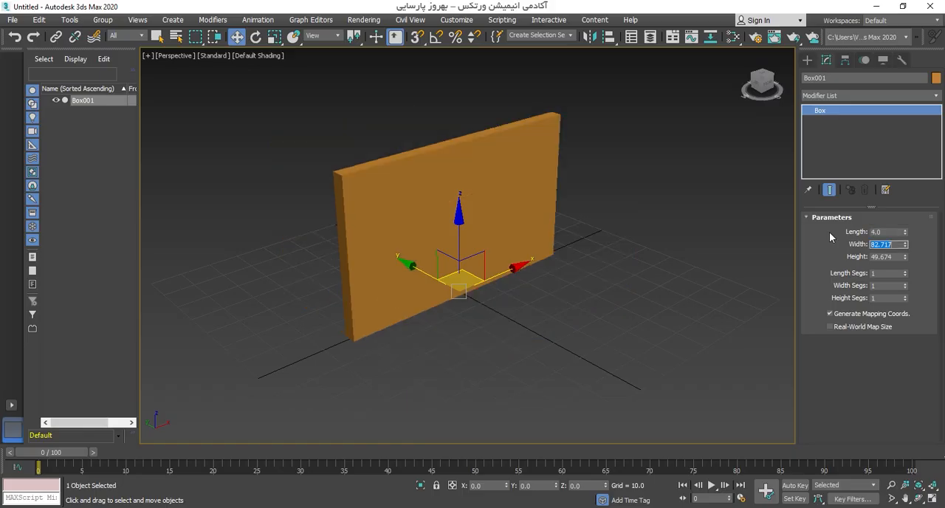
text(3)
key(Tab)
text(3)
key(Return)
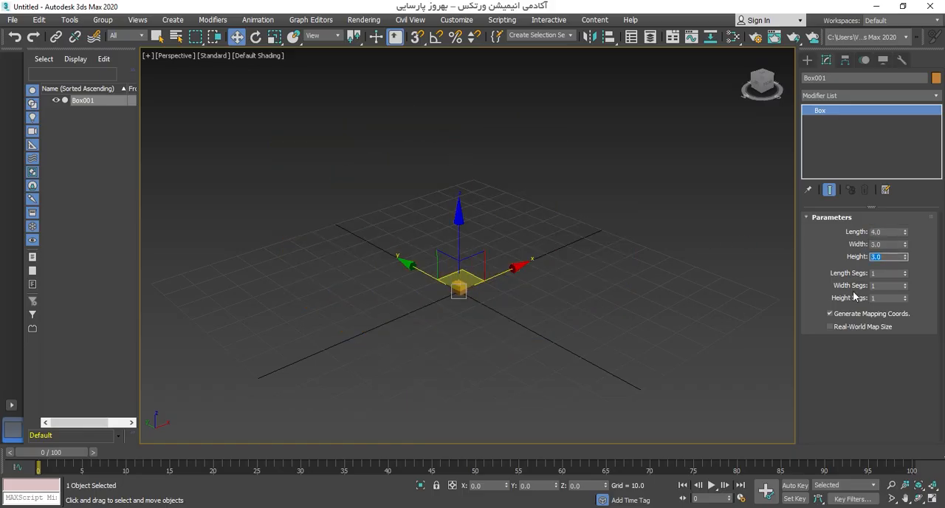
click(495, 298)
scroll(495, 298, up, 4)
alt+middle_drag(496, 297, 460, 306)
scroll(462, 299, up, 2)
click(435, 268)
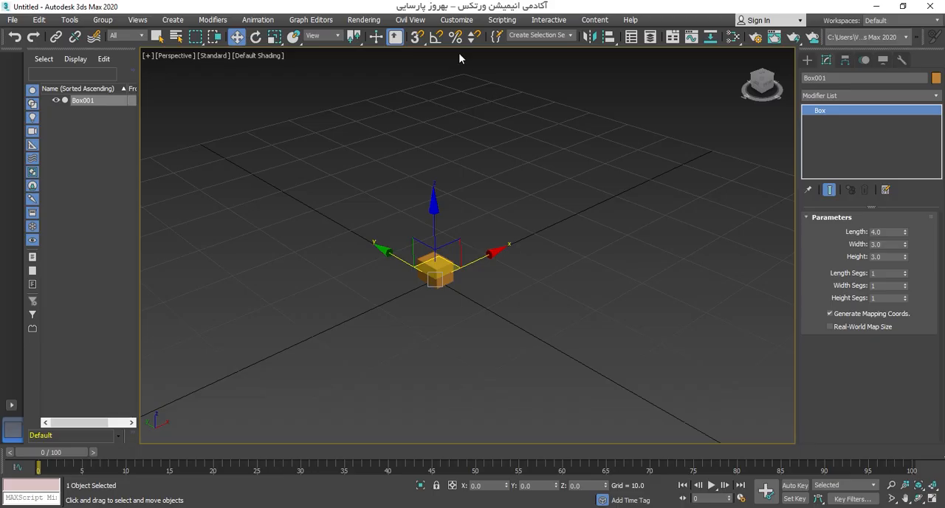
Step: Open Units Setup, move the dialog clear of the box and bring up System Unit Setup
click(456, 20)
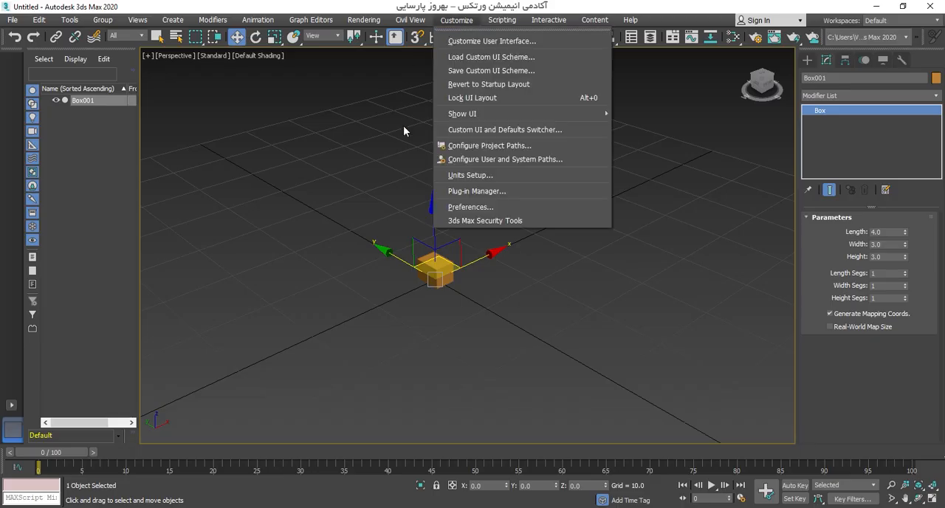
click(469, 174)
drag(445, 141, 277, 129)
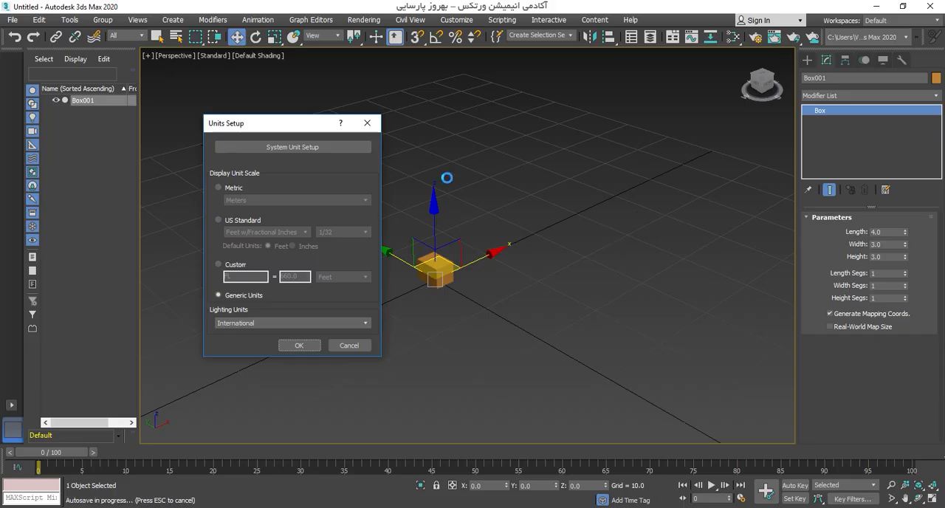
click(284, 147)
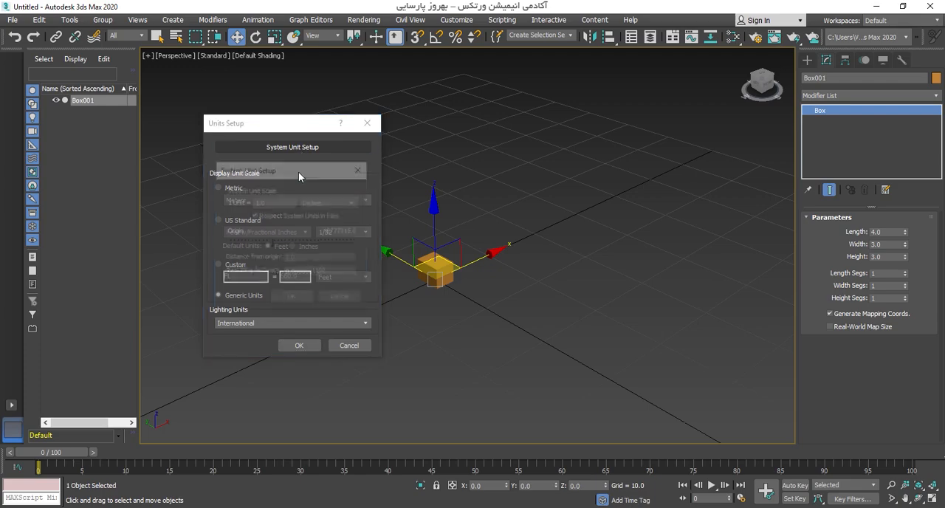
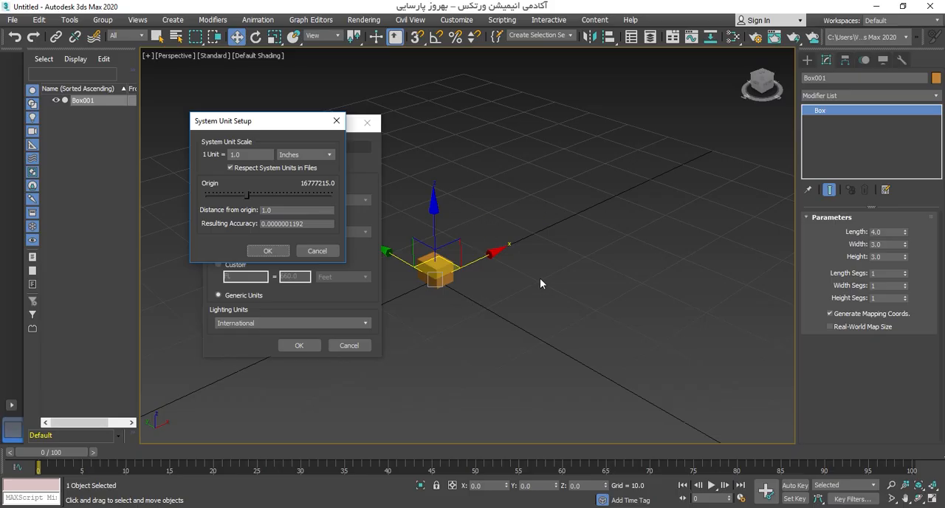
Step: Close the system unit settings unchanged and set the display unit scale to metric meters
click(335, 120)
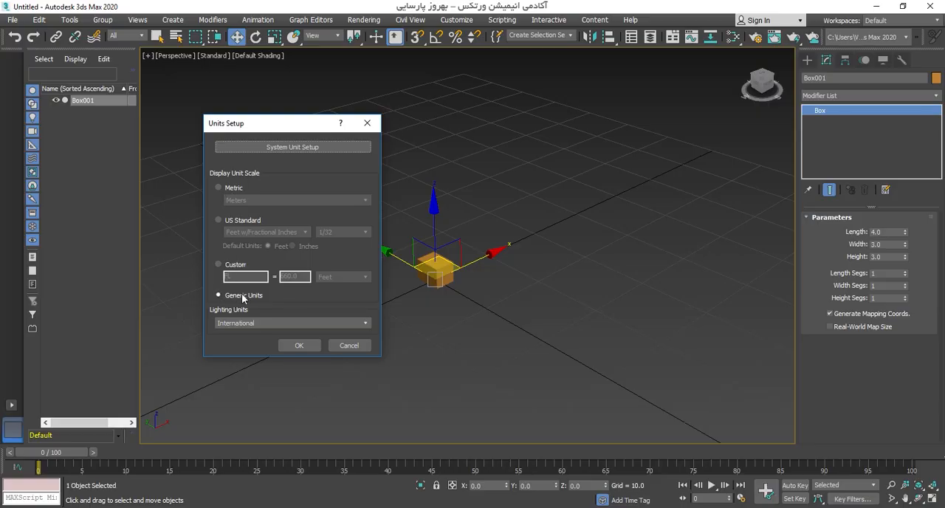
click(223, 189)
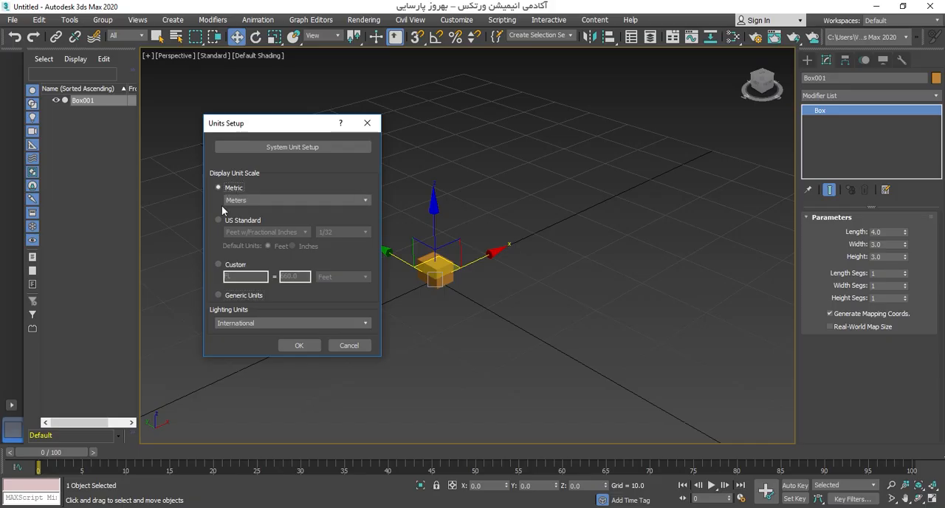
click(365, 201)
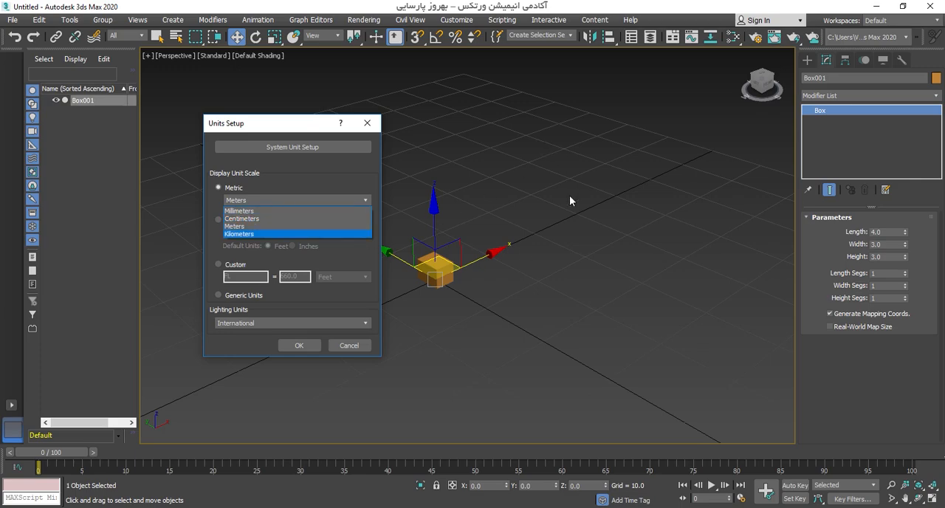
click(248, 227)
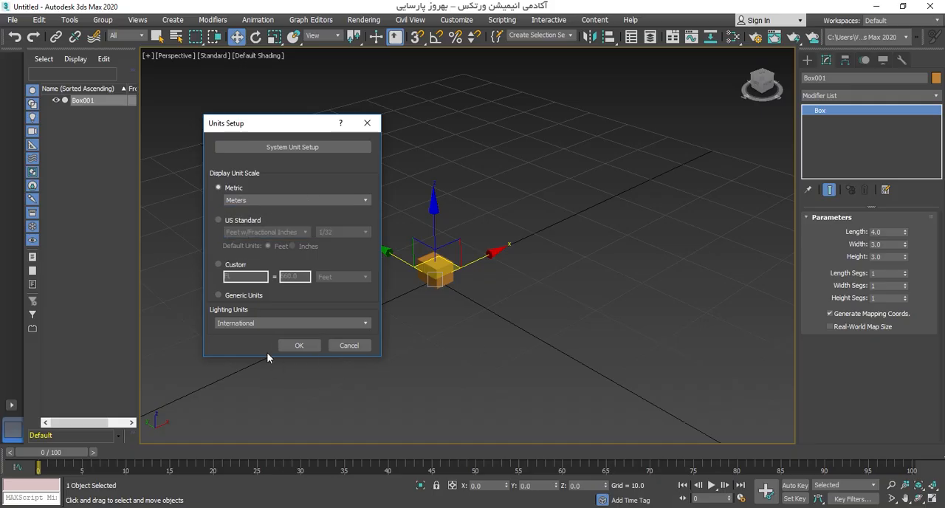
click(315, 344)
click(887, 232)
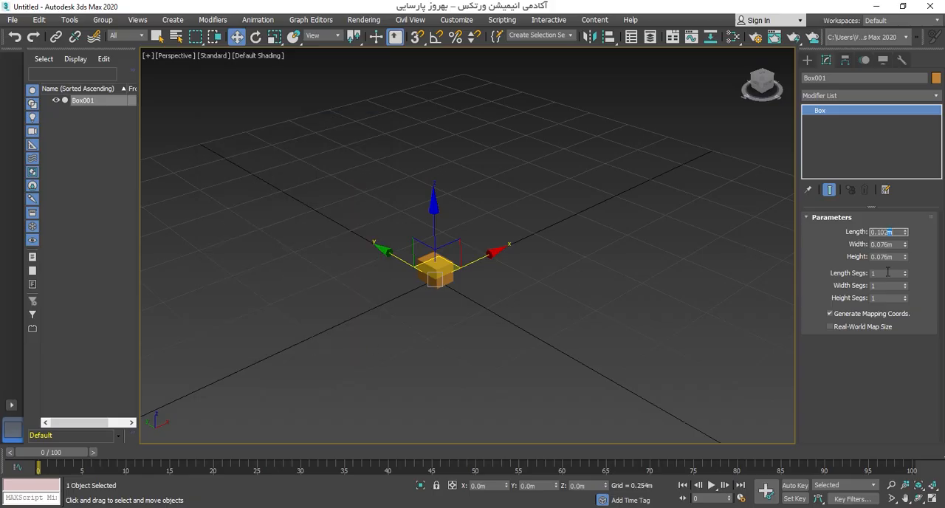
Step: Change the metric display unit scale to centimeters
click(455, 20)
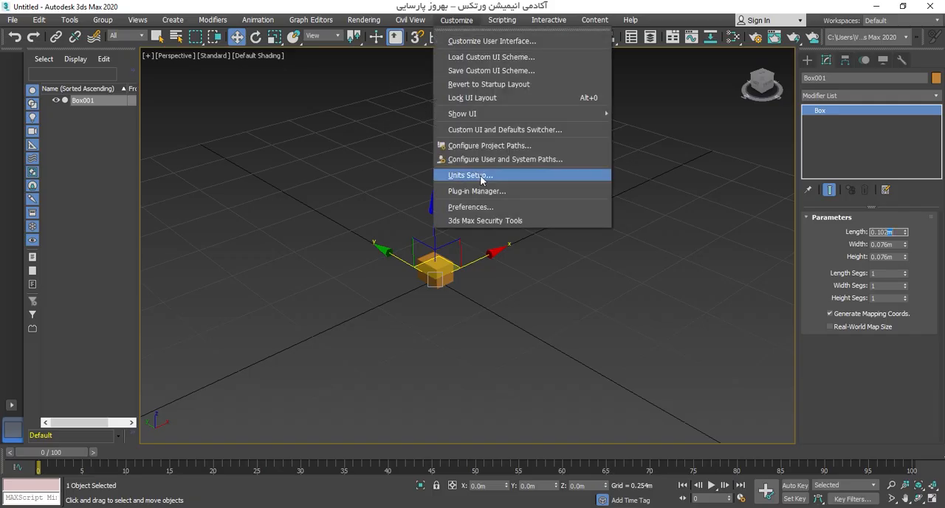
click(471, 175)
click(417, 217)
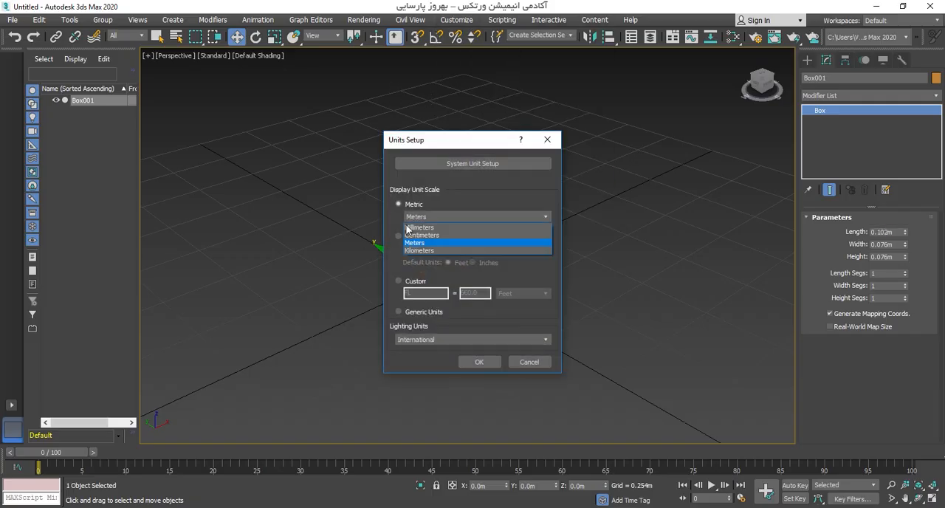
click(415, 236)
click(478, 362)
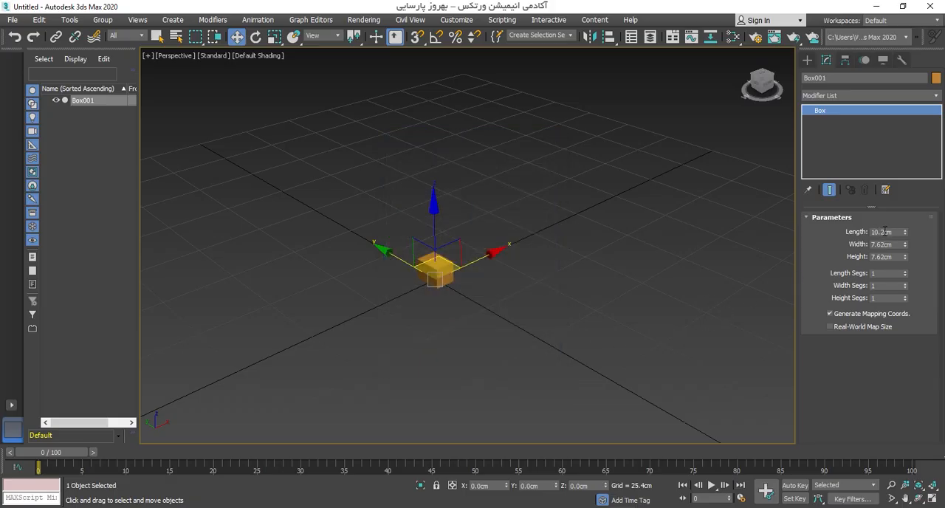
Step: Set the metric display unit scale back to meters
click(457, 20)
click(462, 190)
click(415, 221)
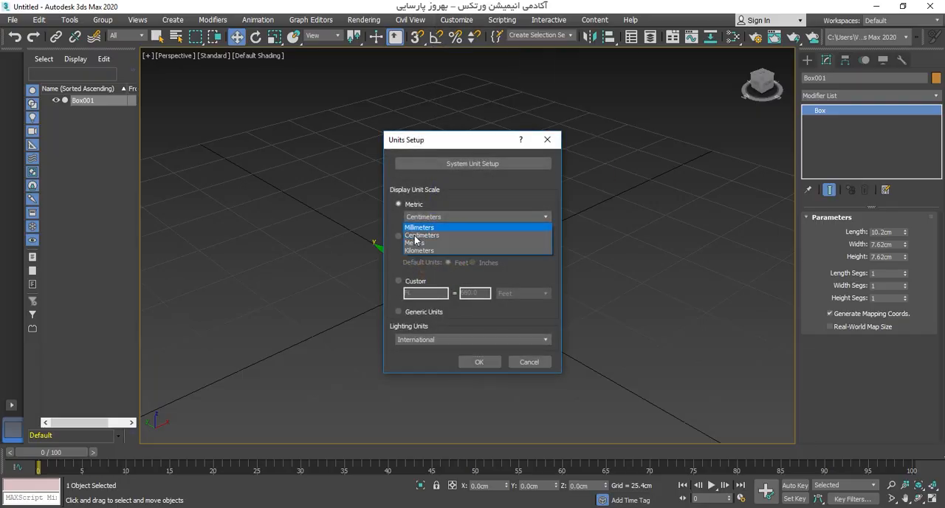
click(422, 241)
click(476, 362)
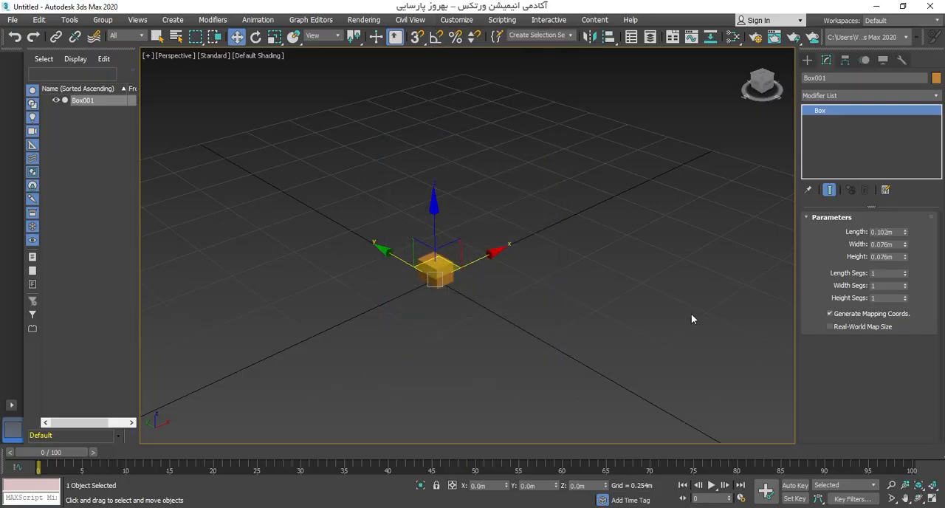
Step: Clone the box along negative X, placing the copy about 2.2 m from the original, and keep the original selected
scroll(436, 269, up, 4)
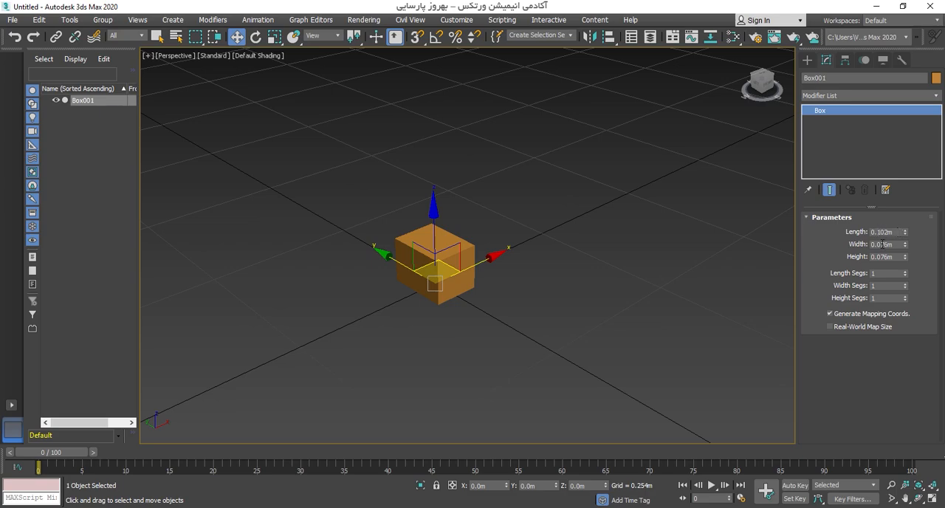
scroll(475, 256, down, 4)
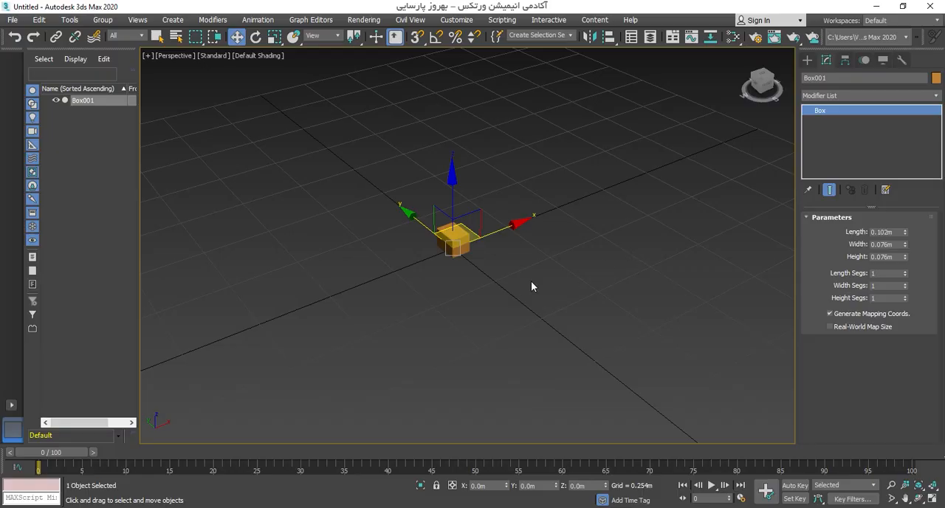
scroll(480, 259, down, 3)
mouse_move(479, 259)
alt+middle_down()
mouse_move(468, 248)
mouse_move(430, 256)
mouse_move(473, 263)
mouse_move(450, 251)
mouse_move(475, 248)
alt+middle_up()
scroll(459, 256, down, 3)
scroll(473, 263, up, 2)
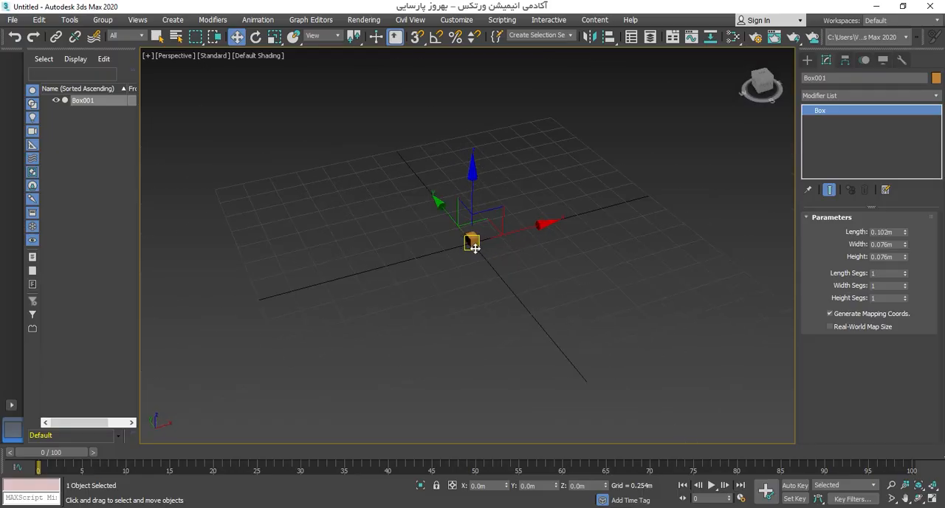
shift+drag(525, 226, 231, 324)
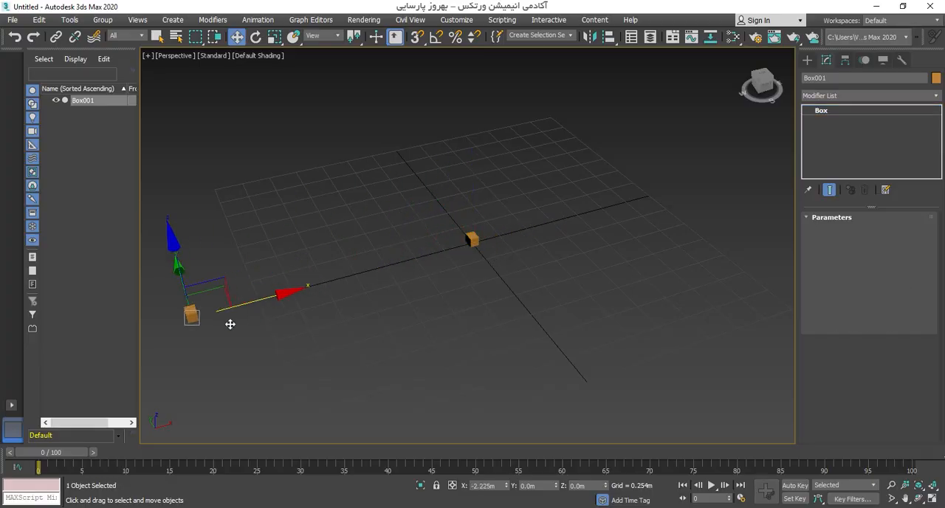
click(476, 310)
drag(504, 316, 445, 217)
middle_drag(445, 217, 526, 235)
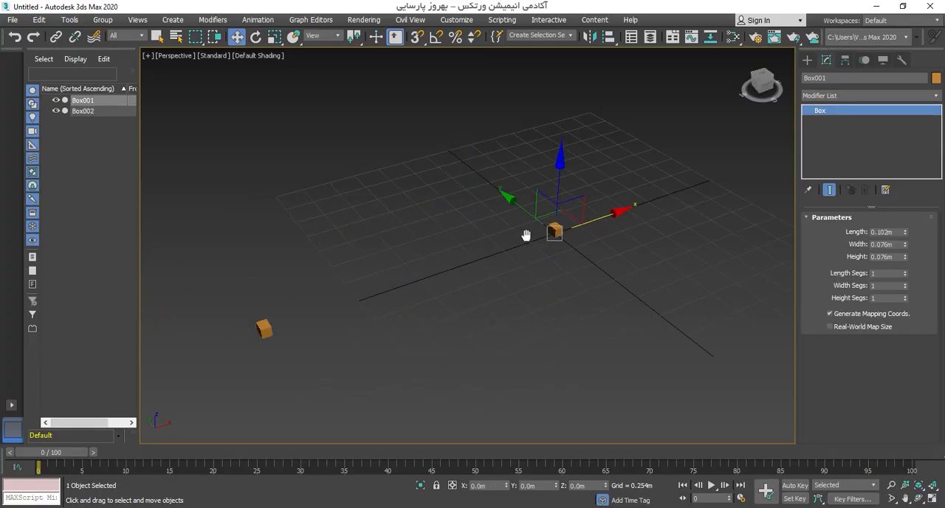
middle_drag(605, 277, 576, 279)
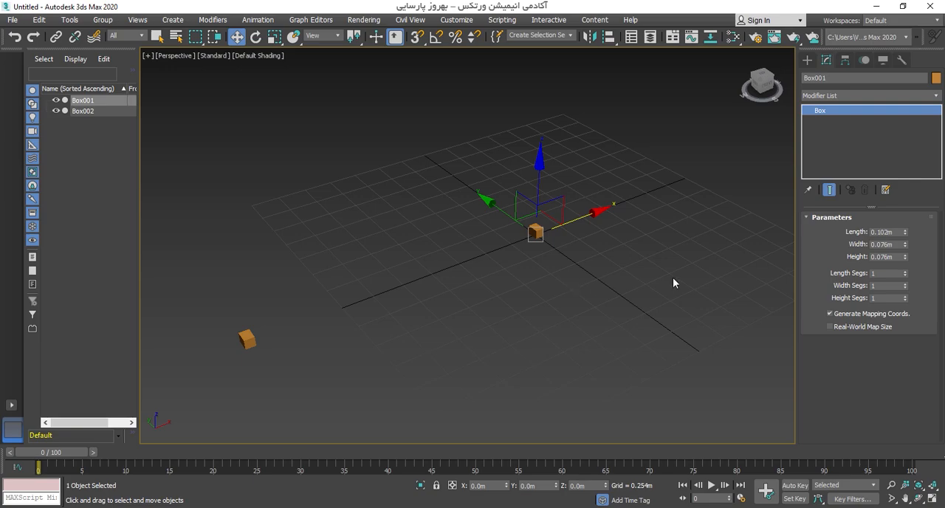
Step: Set the original box's length to 4 m, width to 3 m and height to 3 m
double_click(891, 232)
text(4)
key(Return)
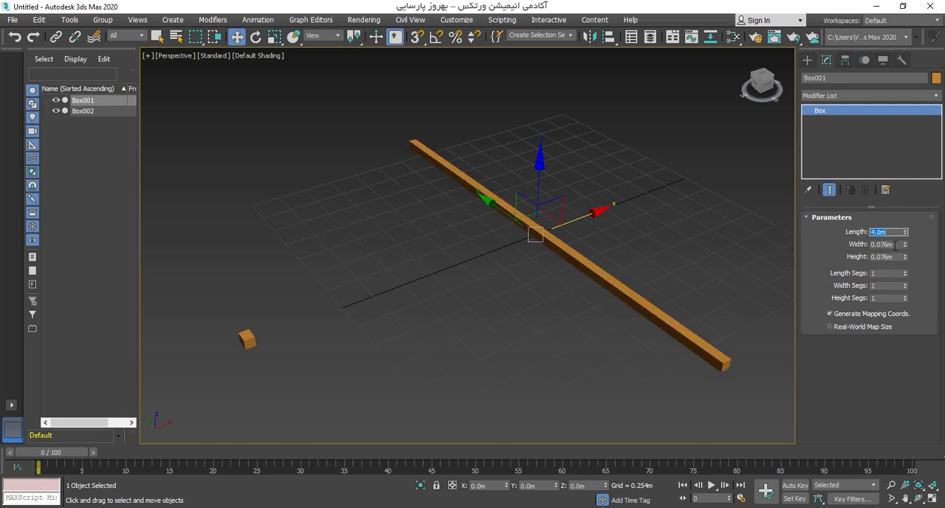
key(Tab)
text(3)
key(Return)
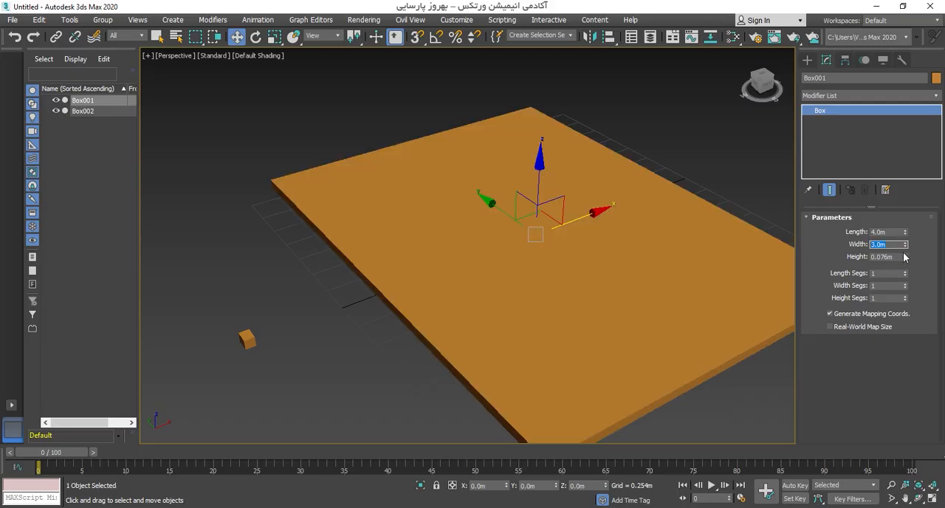
key(Tab)
text(3)
key(Return)
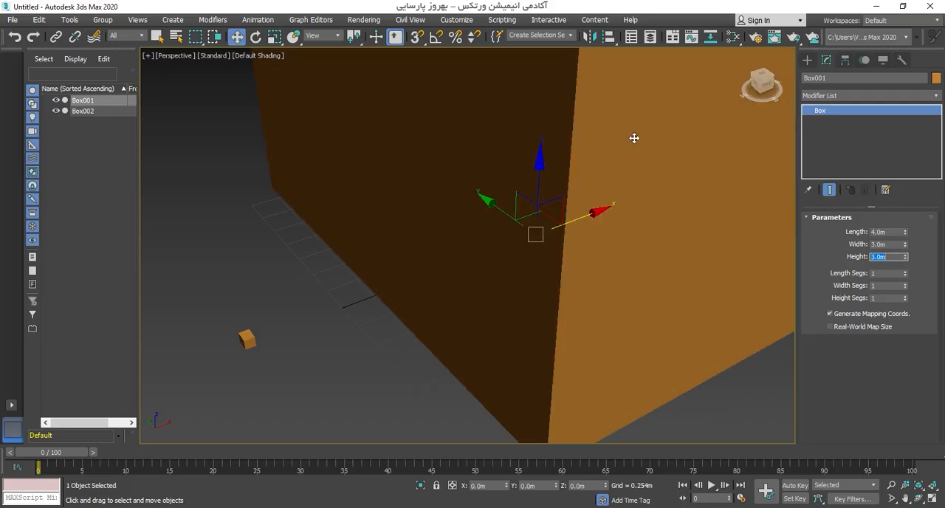
Step: Try scaling the enlarged box uniformly to about 96 percent, and undo the scaling
scroll(558, 152, down, 5)
alt+middle_drag(371, 271, 400, 263)
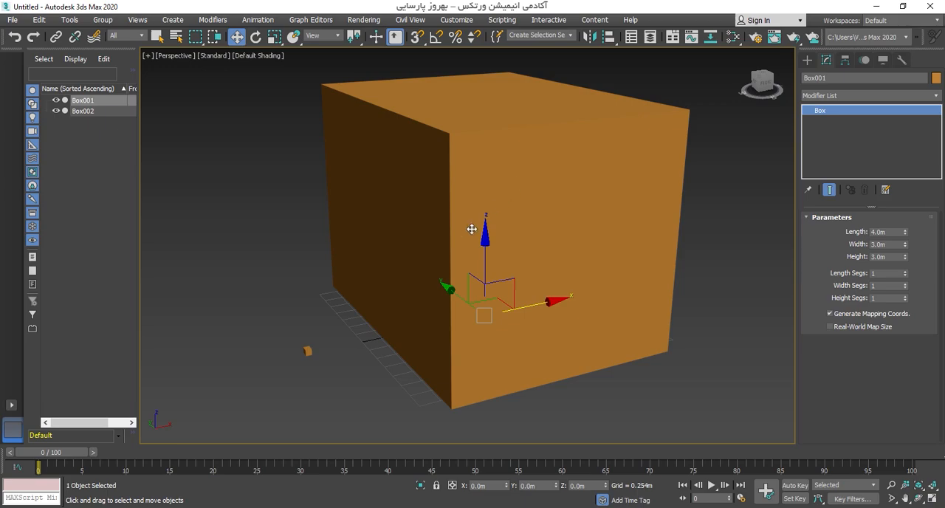
alt+middle_drag(472, 226, 734, 241)
alt+middle_drag(515, 250, 524, 247)
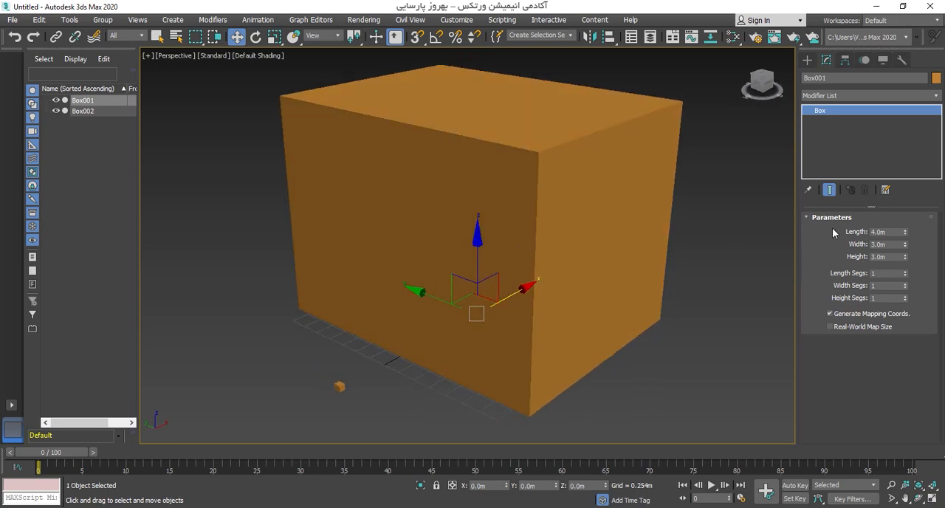
alt+middle_drag(605, 207, 589, 201)
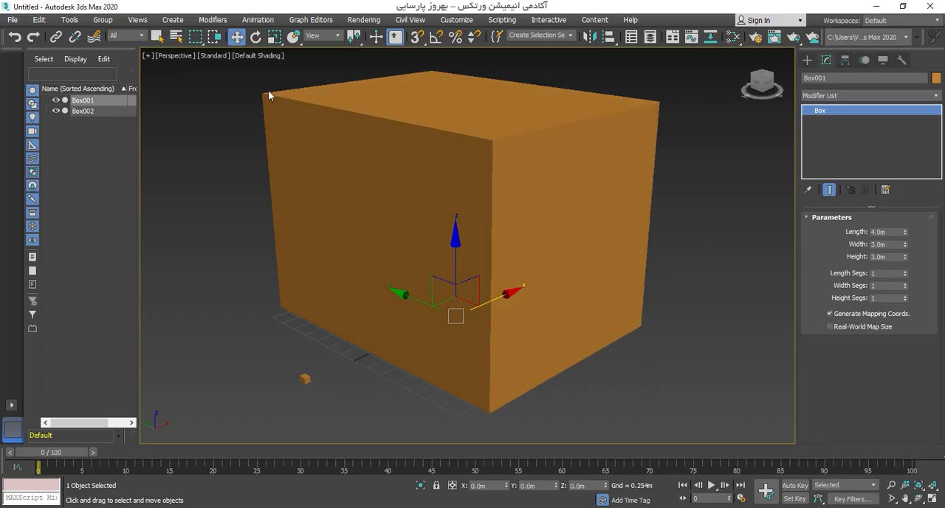
click(274, 37)
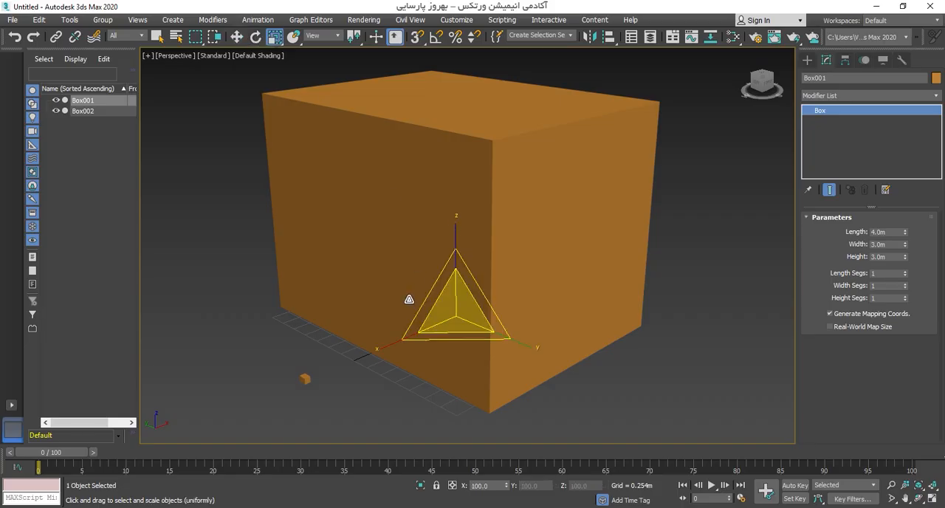
alt+middle_drag(453, 303, 536, 293)
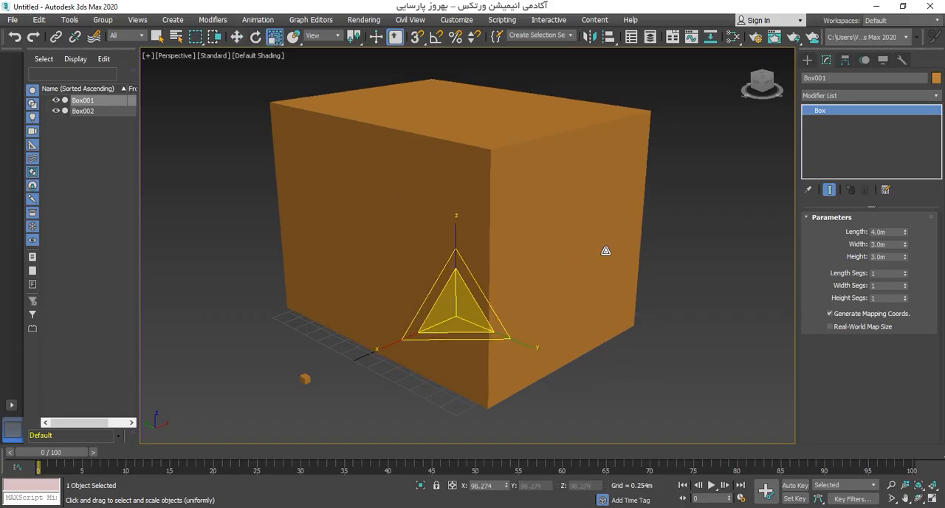
key(ctrl+z)
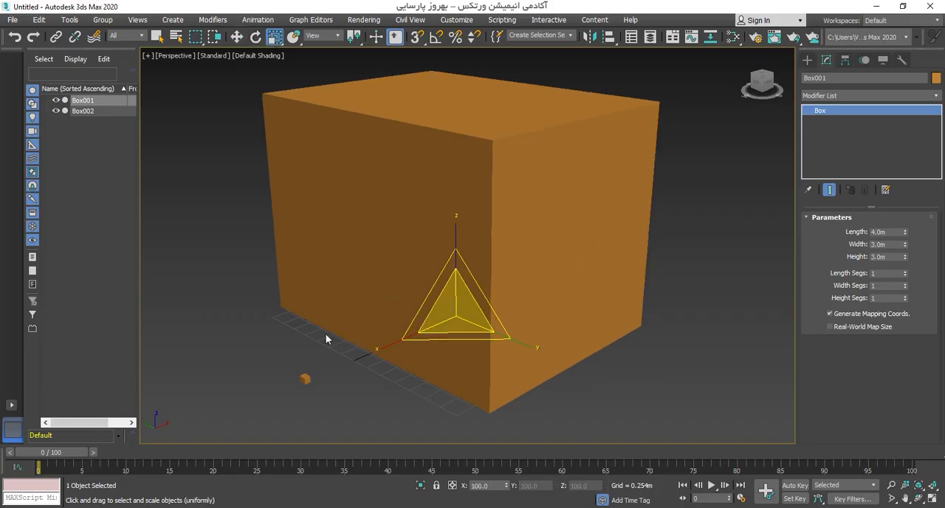
Step: Switch the display unit scale to Generic Units and view the large box from another angle
alt+middle_drag(329, 378, 302, 362)
alt+middle_drag(372, 285, 499, 290)
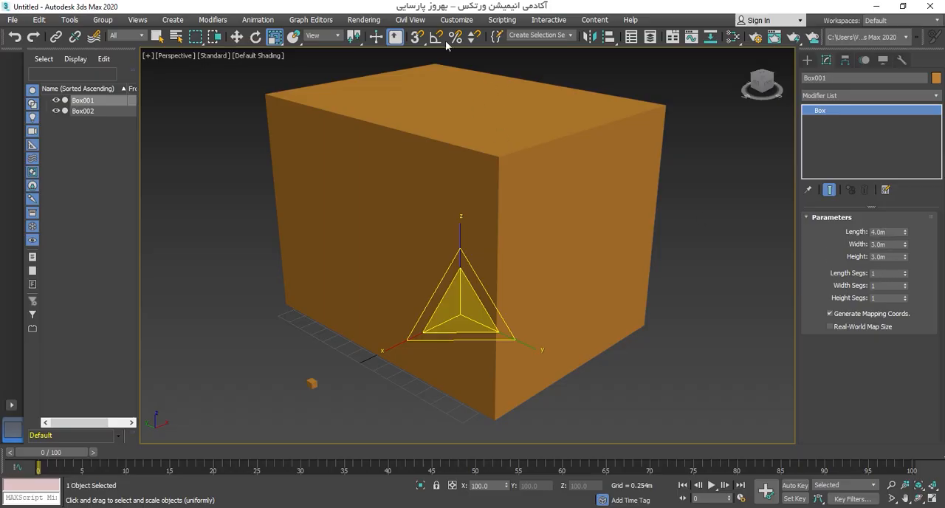
click(457, 19)
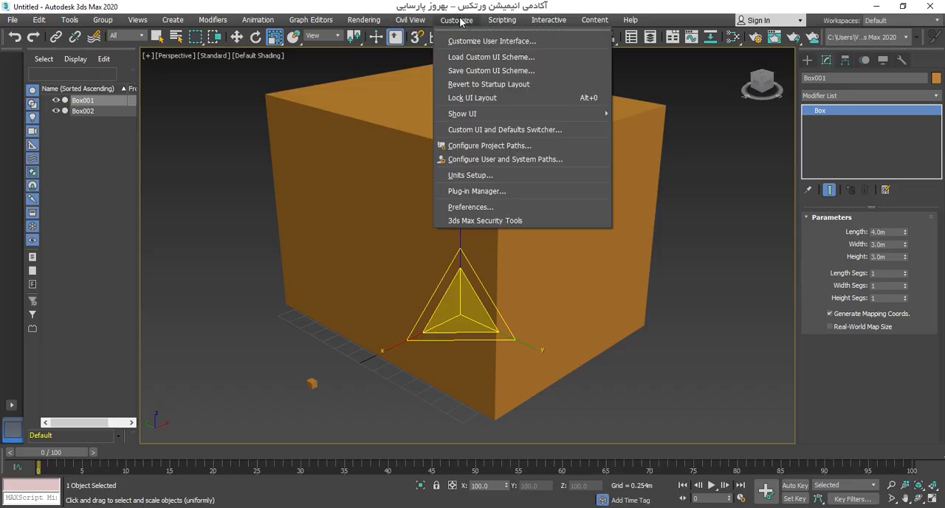
click(468, 176)
click(409, 312)
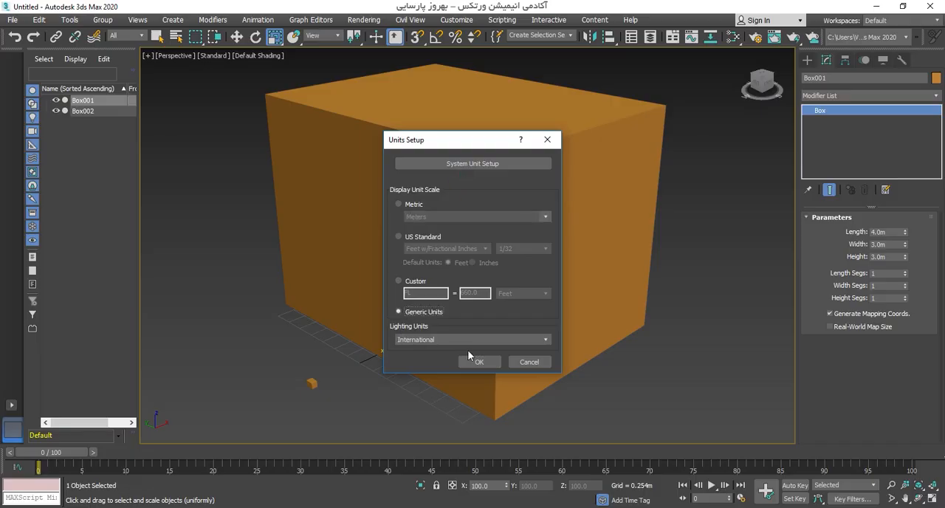
click(479, 361)
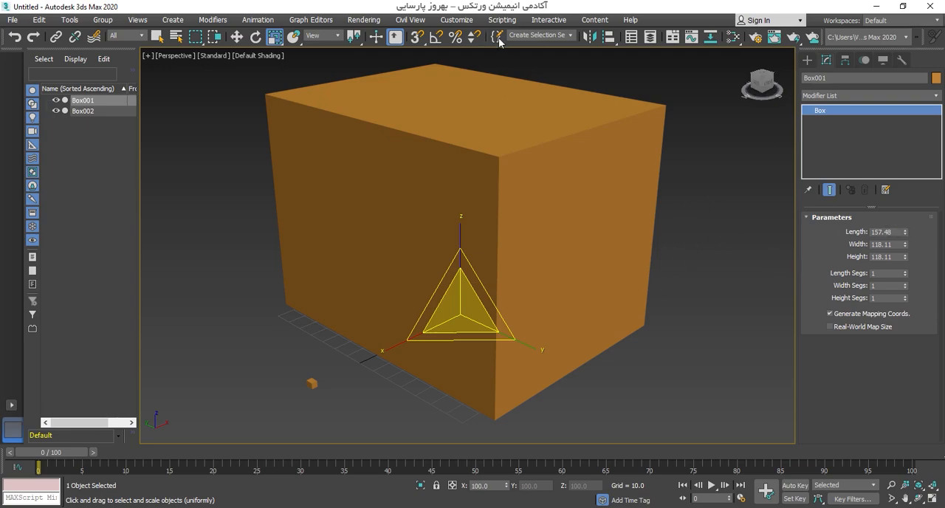
alt+middle_drag(566, 321, 415, 143)
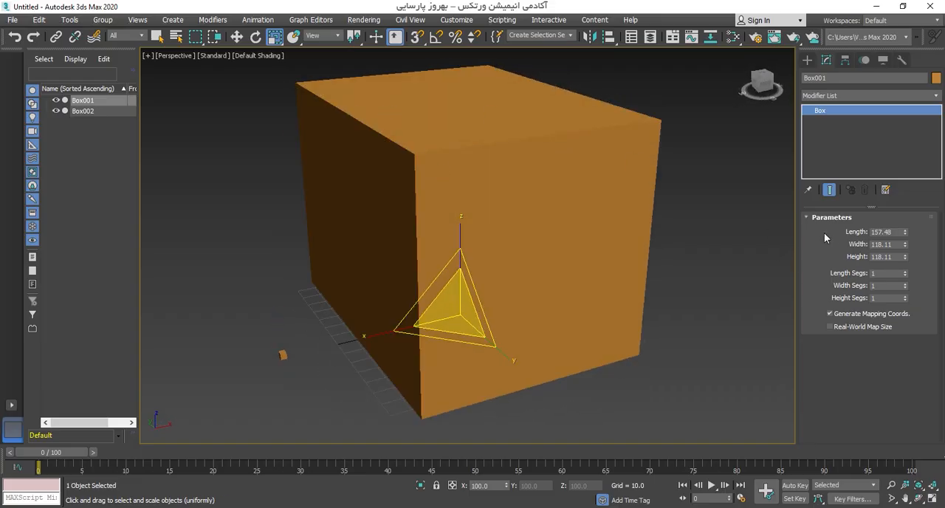